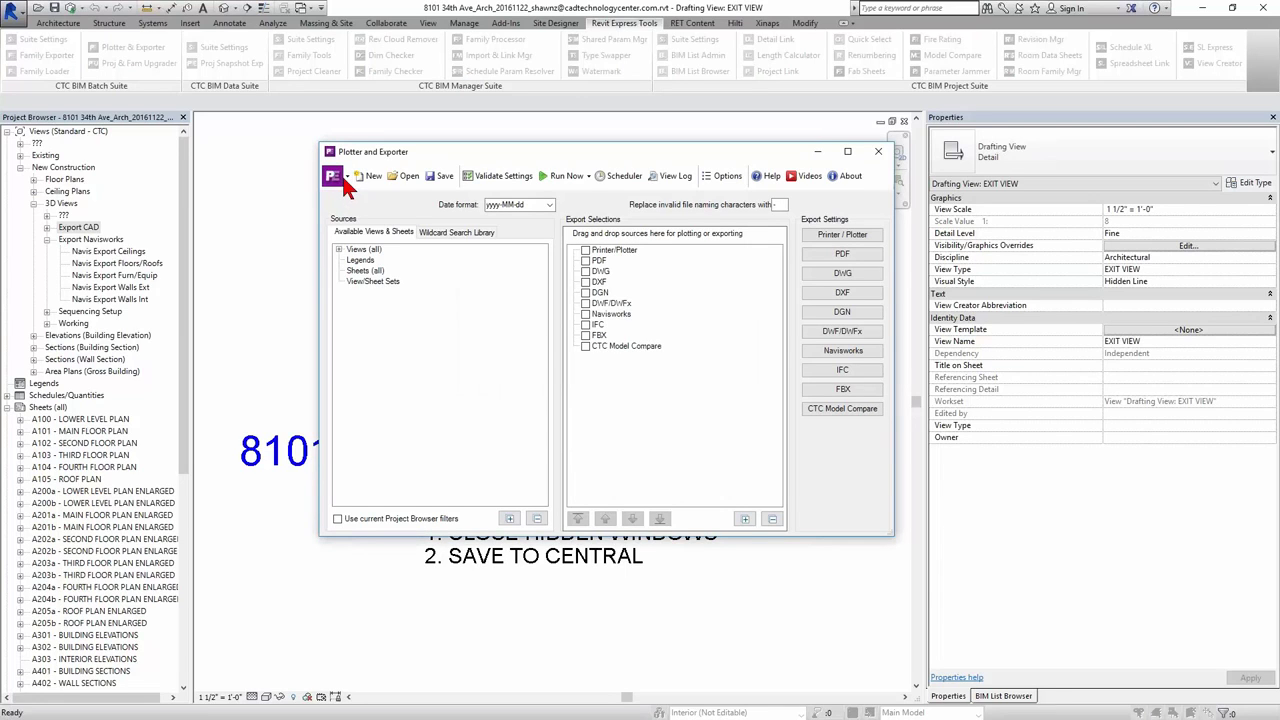
left_click(346, 180)
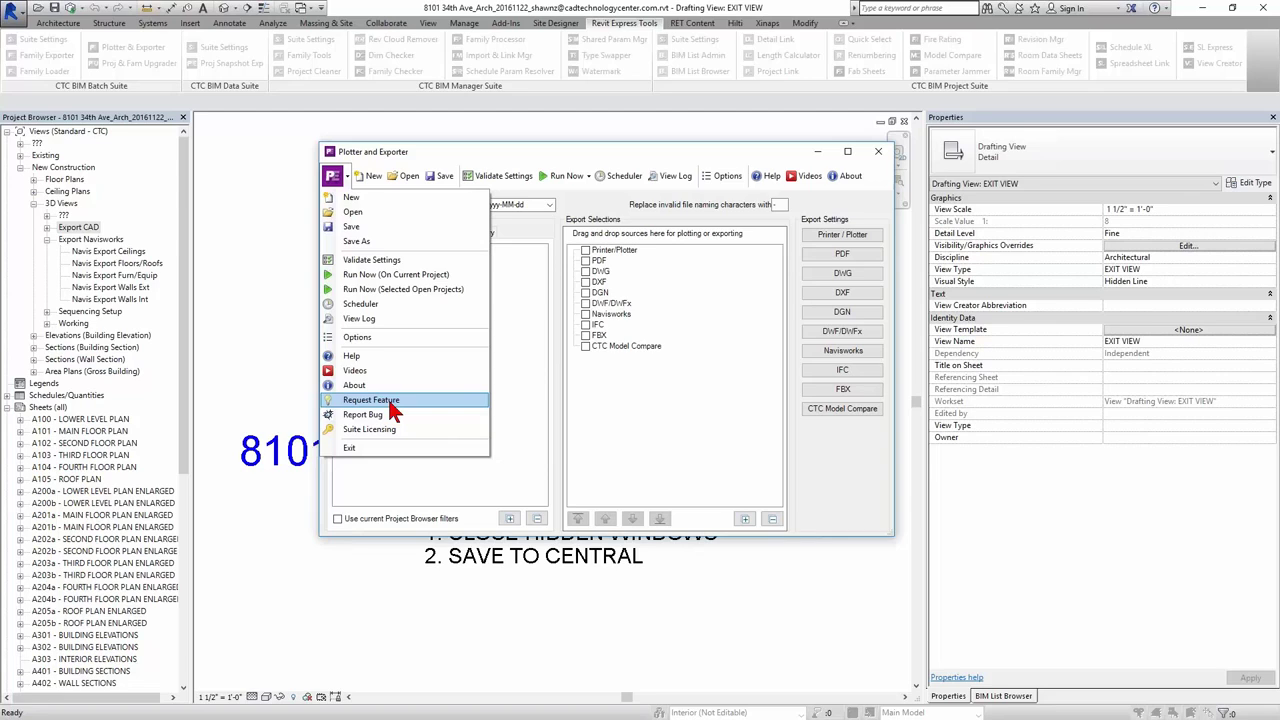
left_click(601, 408)
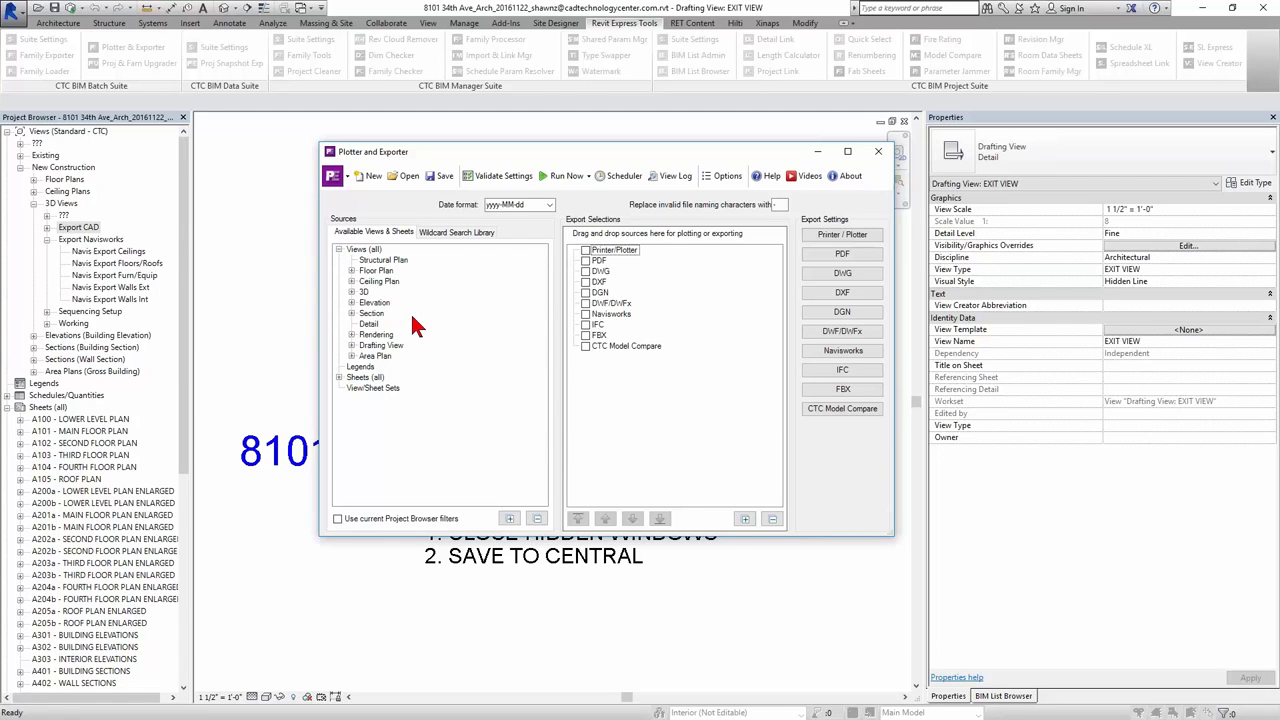
Add all project sheets from A100 through S105 to the PDF export selection.
left_click(339, 378)
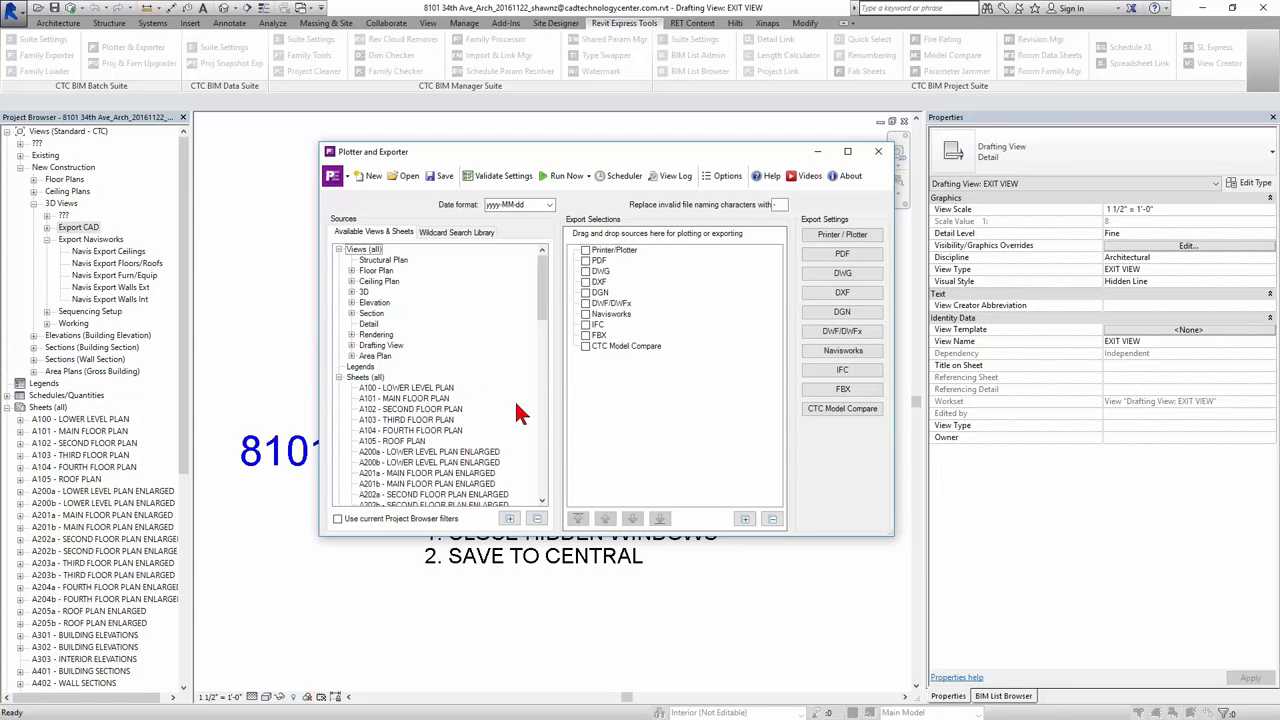
scroll(482, 410, "down", 3)
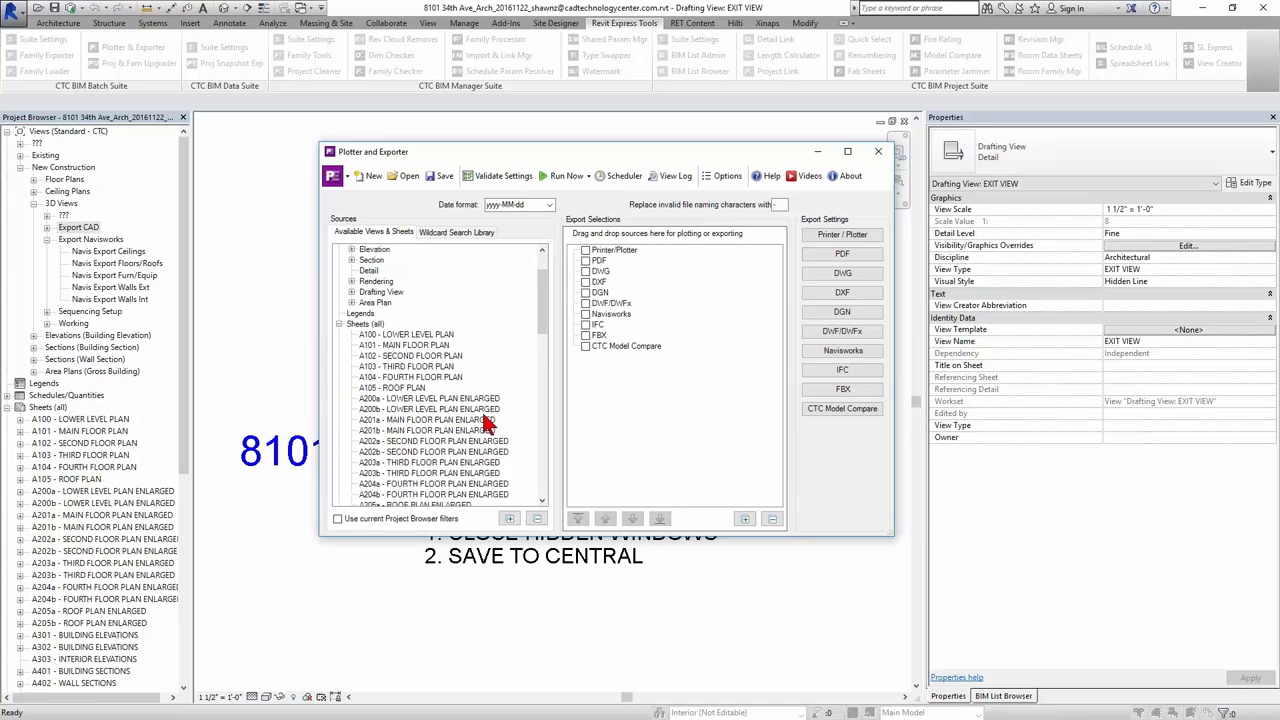
left_click(602, 261)
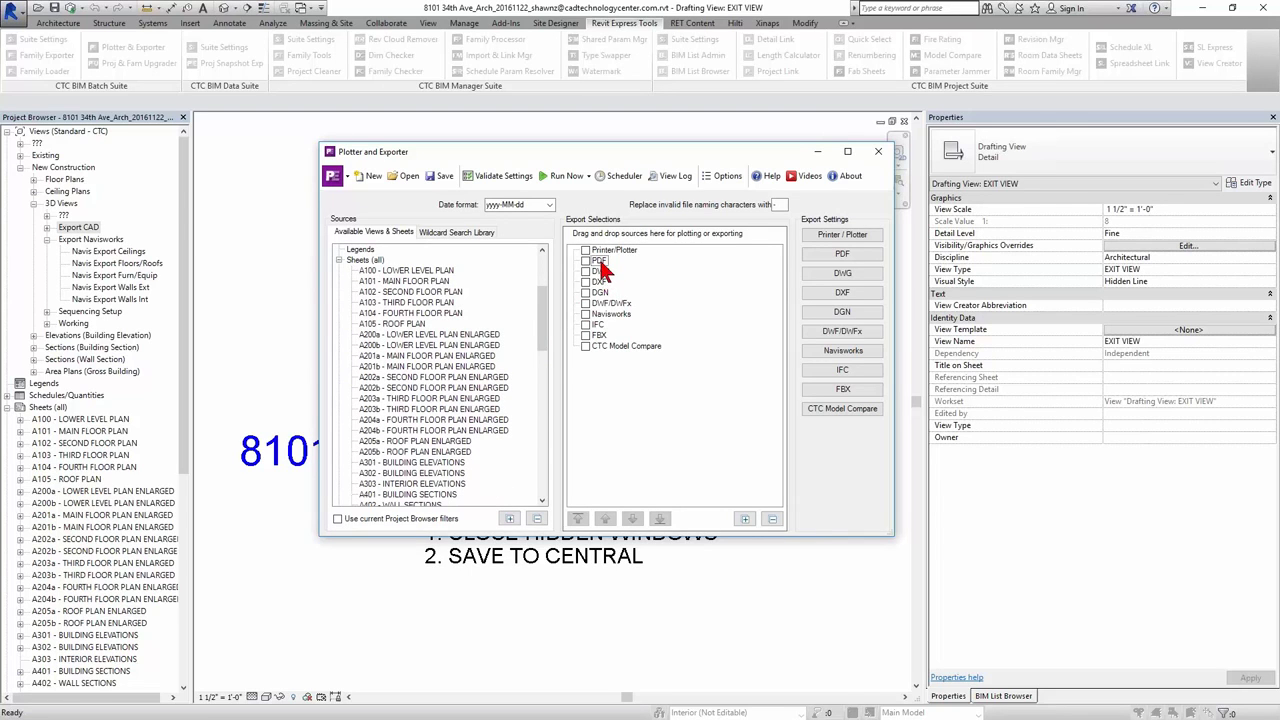
scroll(440, 330, "down", 4)
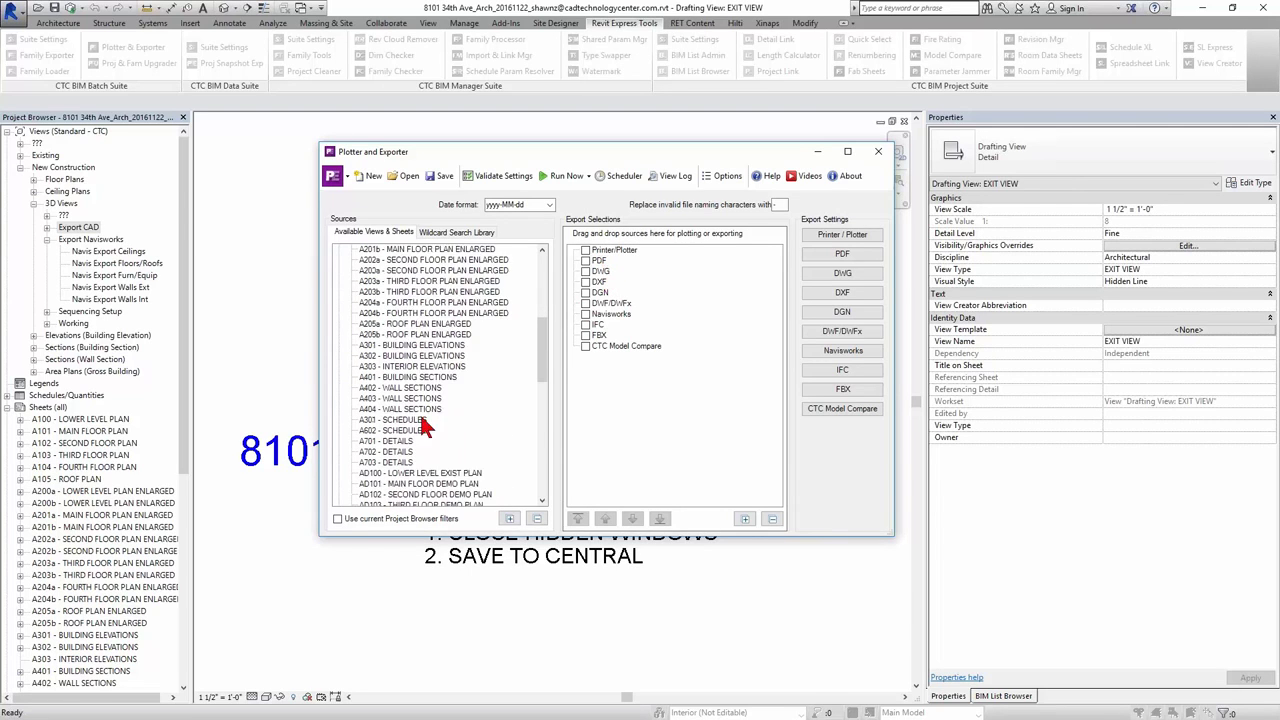
left_click_drag(546, 352, 543, 430)
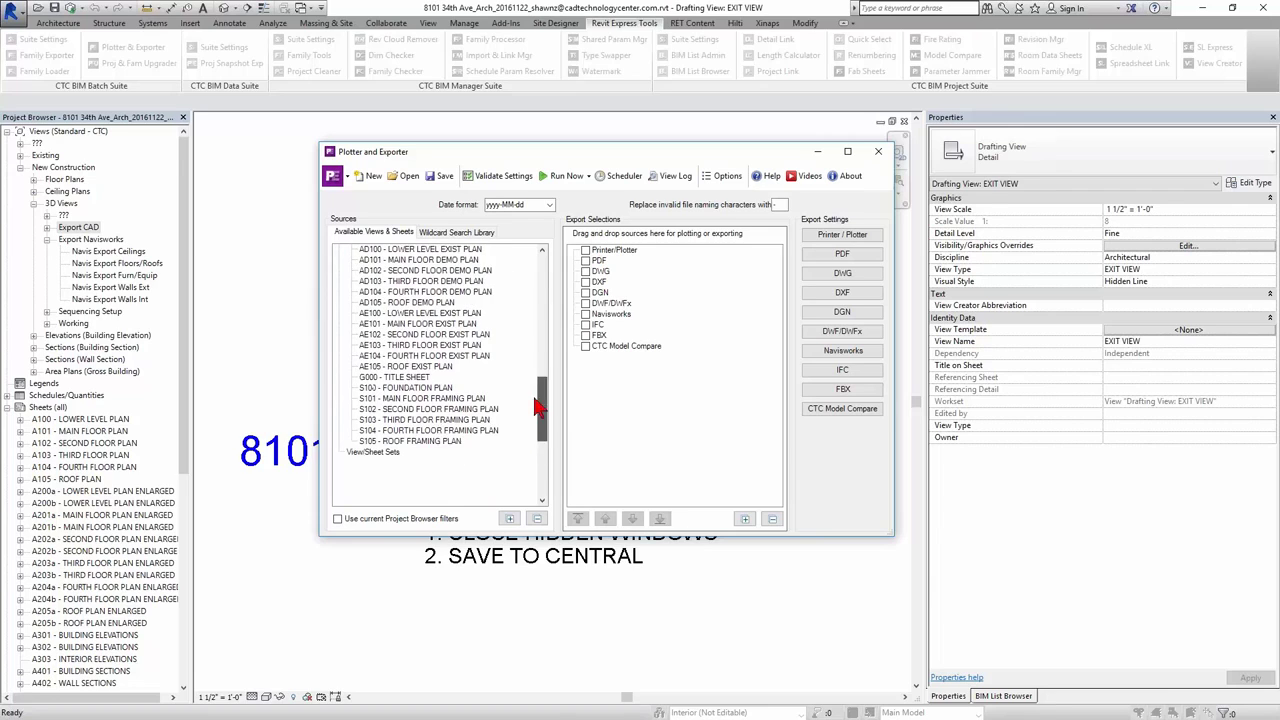
left_click(414, 441, "shift")
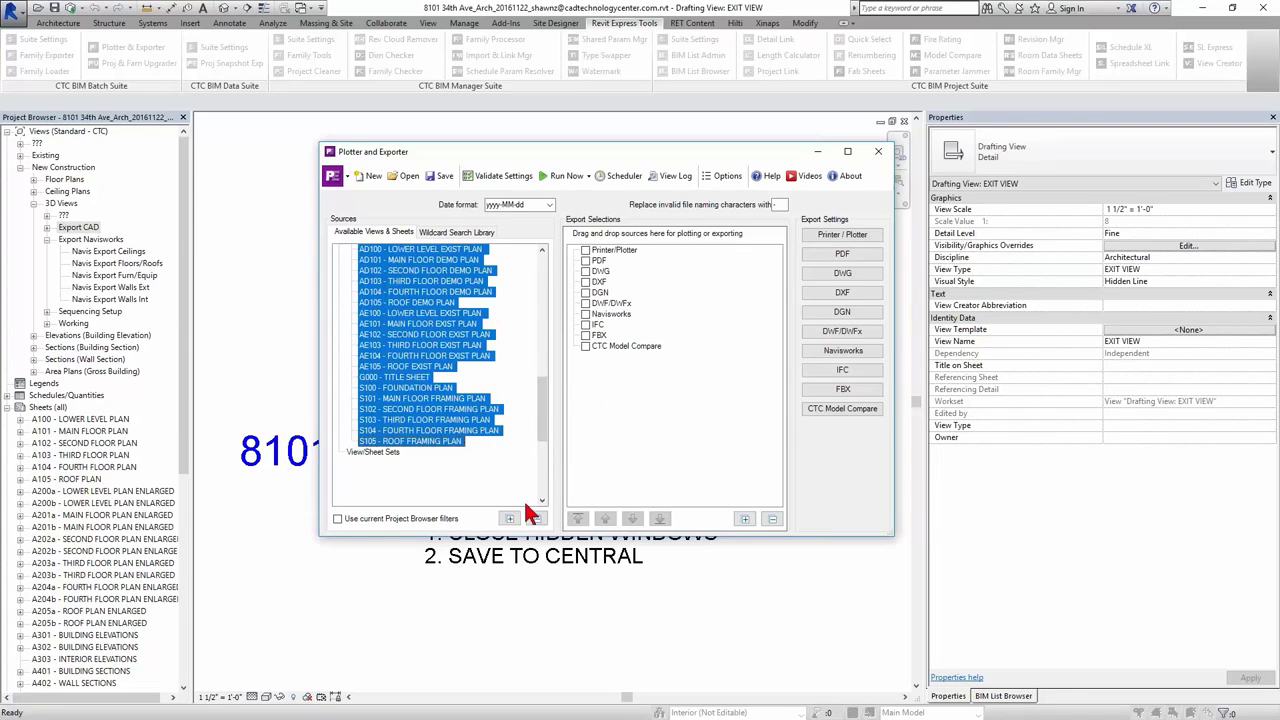
left_click_drag(430, 346, 602, 261)
Move the G000 title sheet to the start of the PDF export order.
scroll(655, 477, "down", 2)
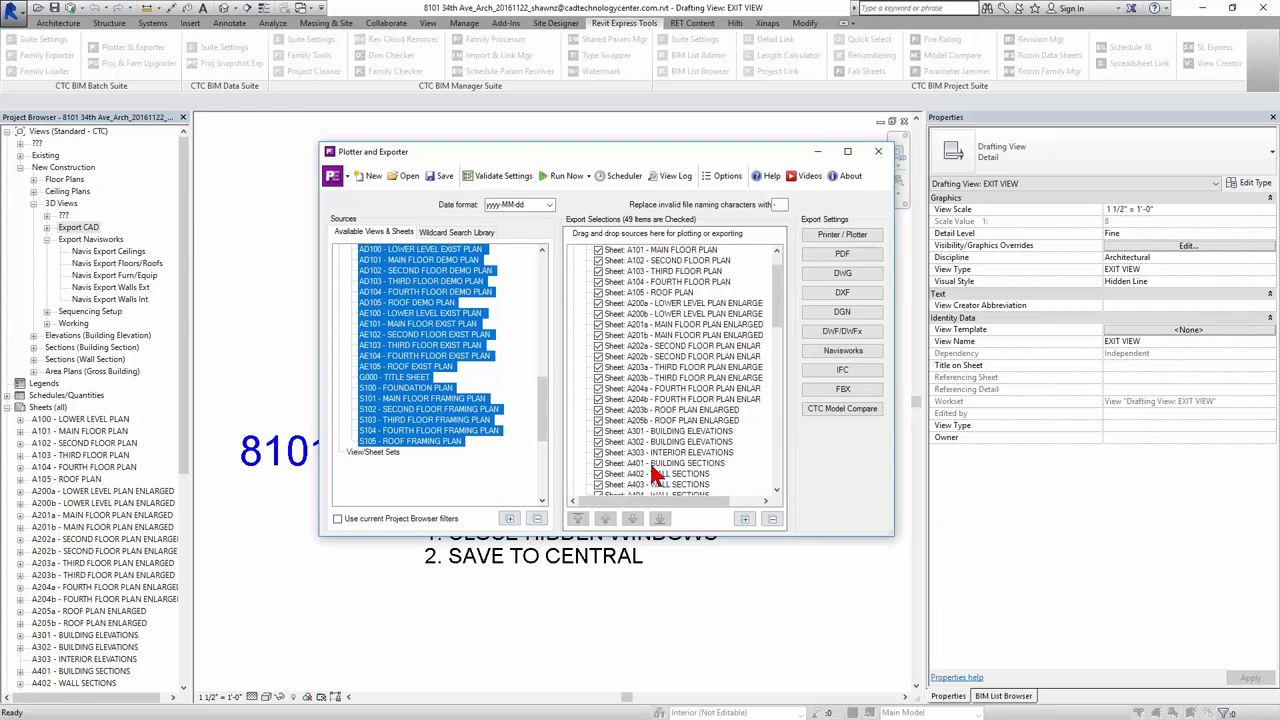
scroll(655, 477, "down", 9)
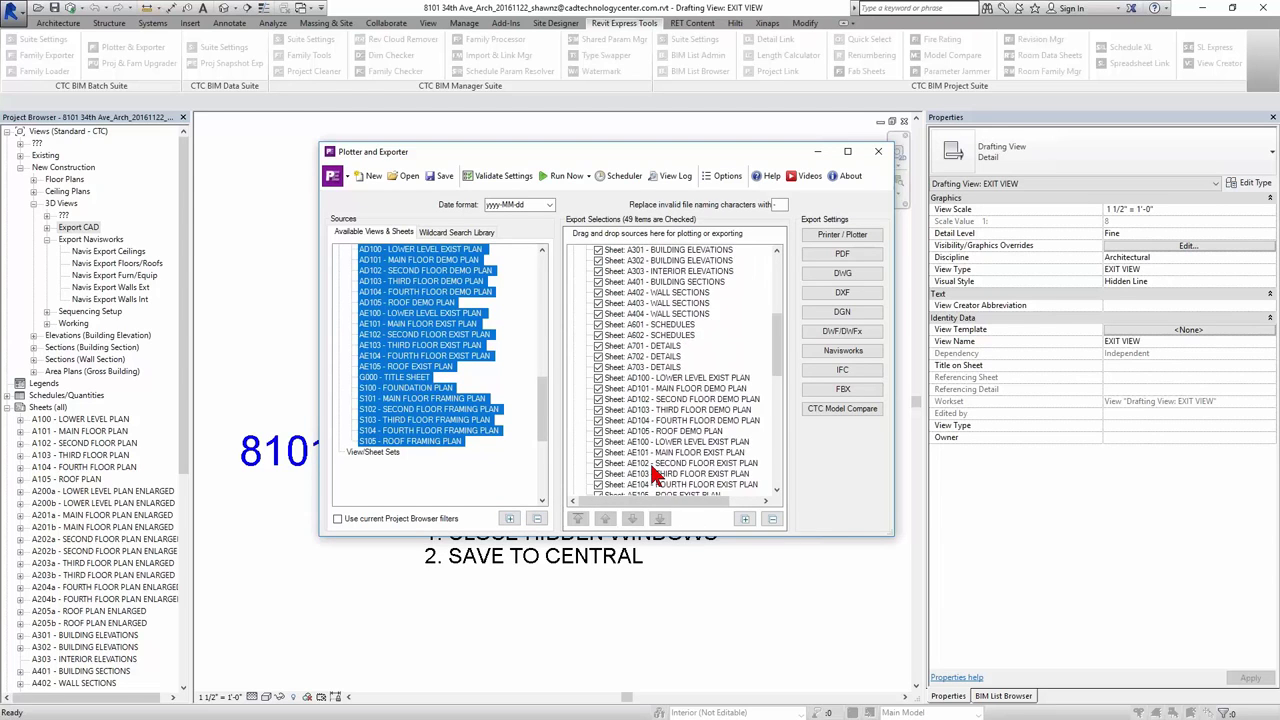
left_click(645, 380)
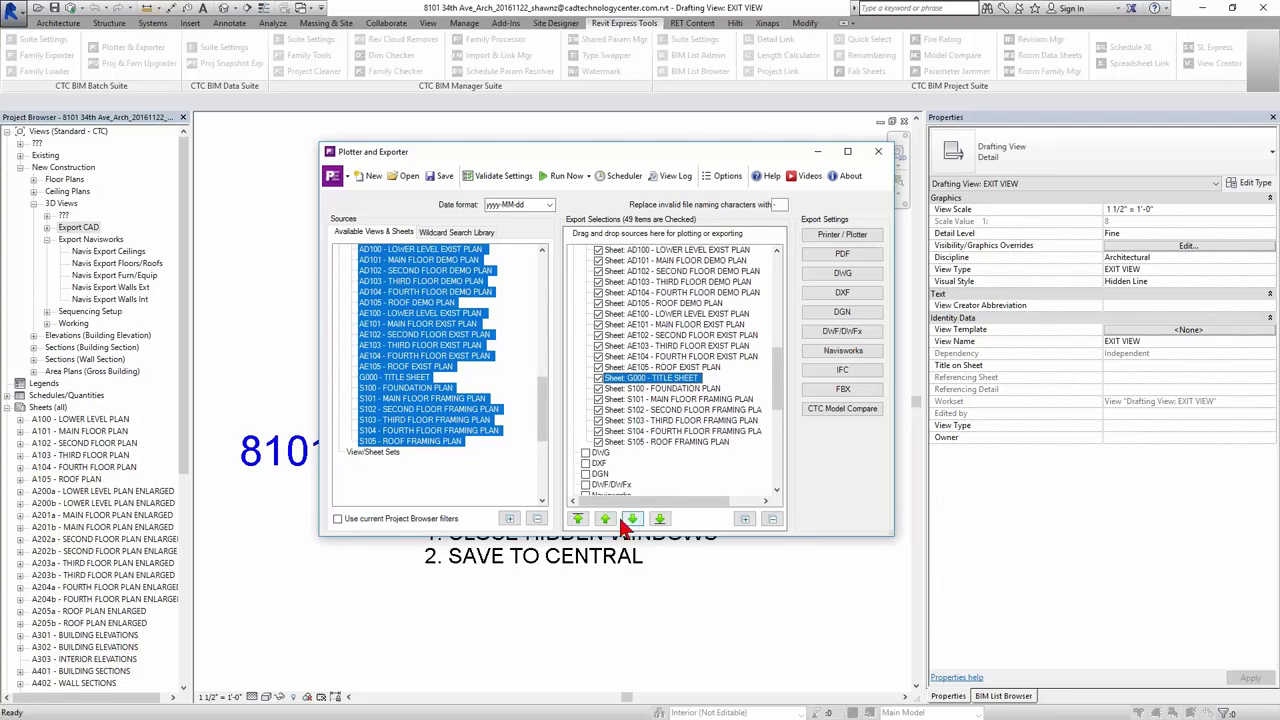
left_click(577, 520)
Reorder structural sheets S100 through S105 so they directly follow the title sheet in the PDF export.
left_click(663, 381)
left_click(668, 431, "shift")
left_click(577, 520)
scroll(660, 456, "up", 6)
scroll(785, 288, "up", 5)
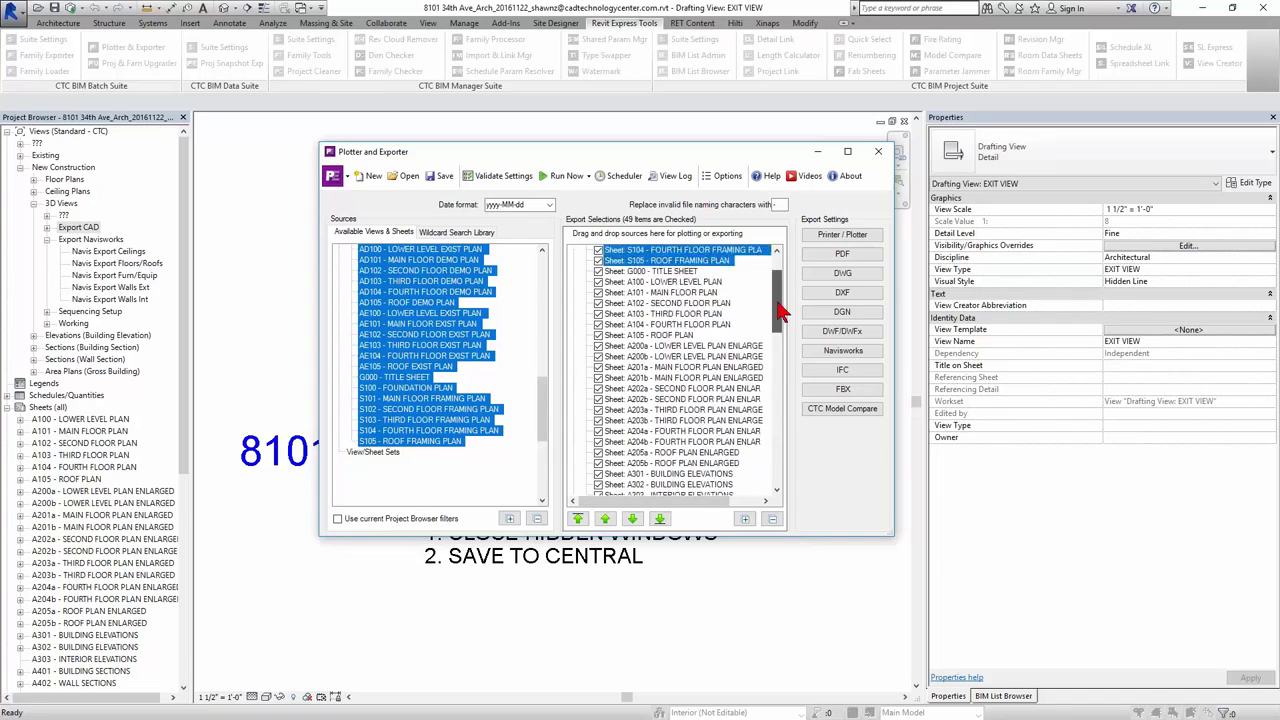
left_click(632, 519)
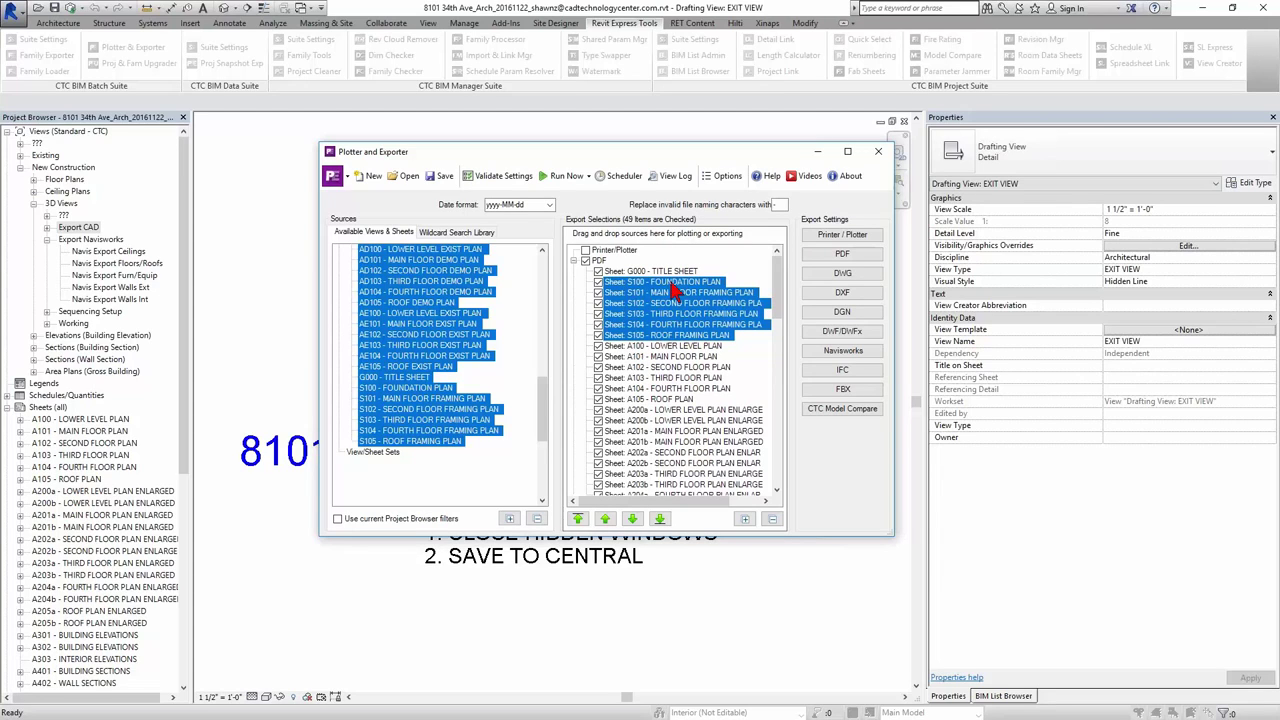
Try to set the PDF export to combine all sheets into a single file with pages kept in the order selected.
left_click(842, 255)
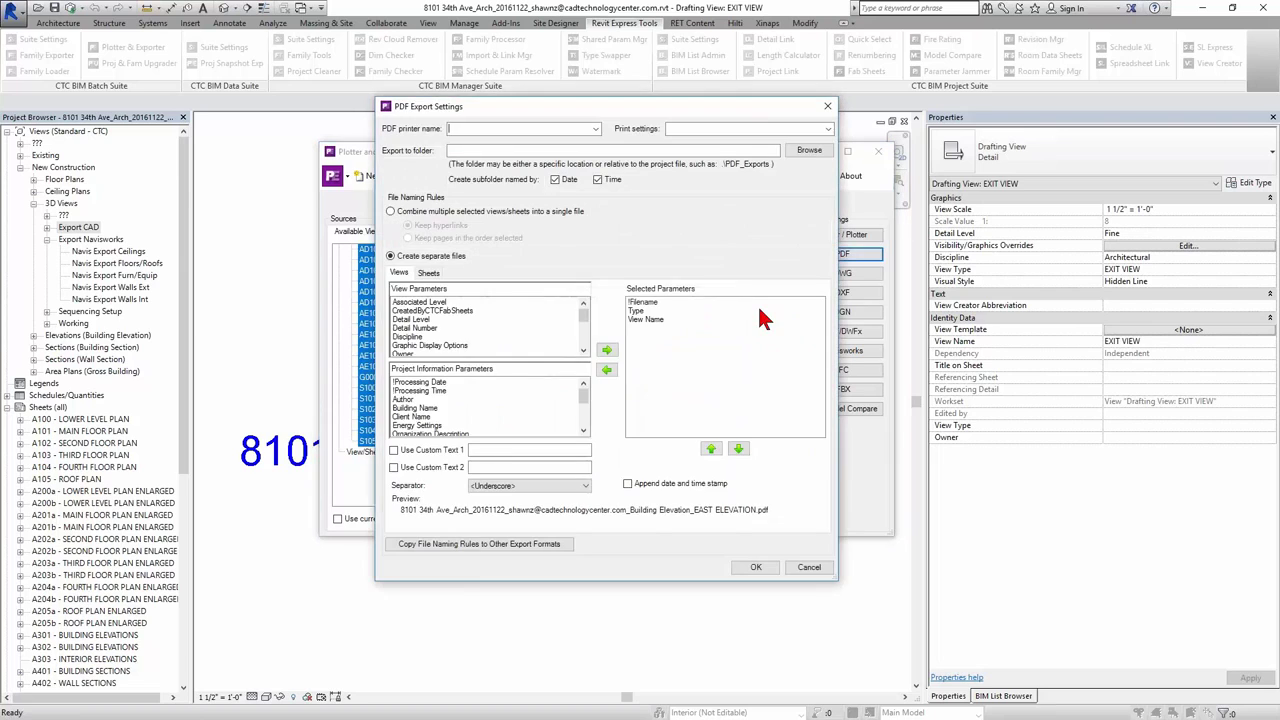
left_click(431, 213)
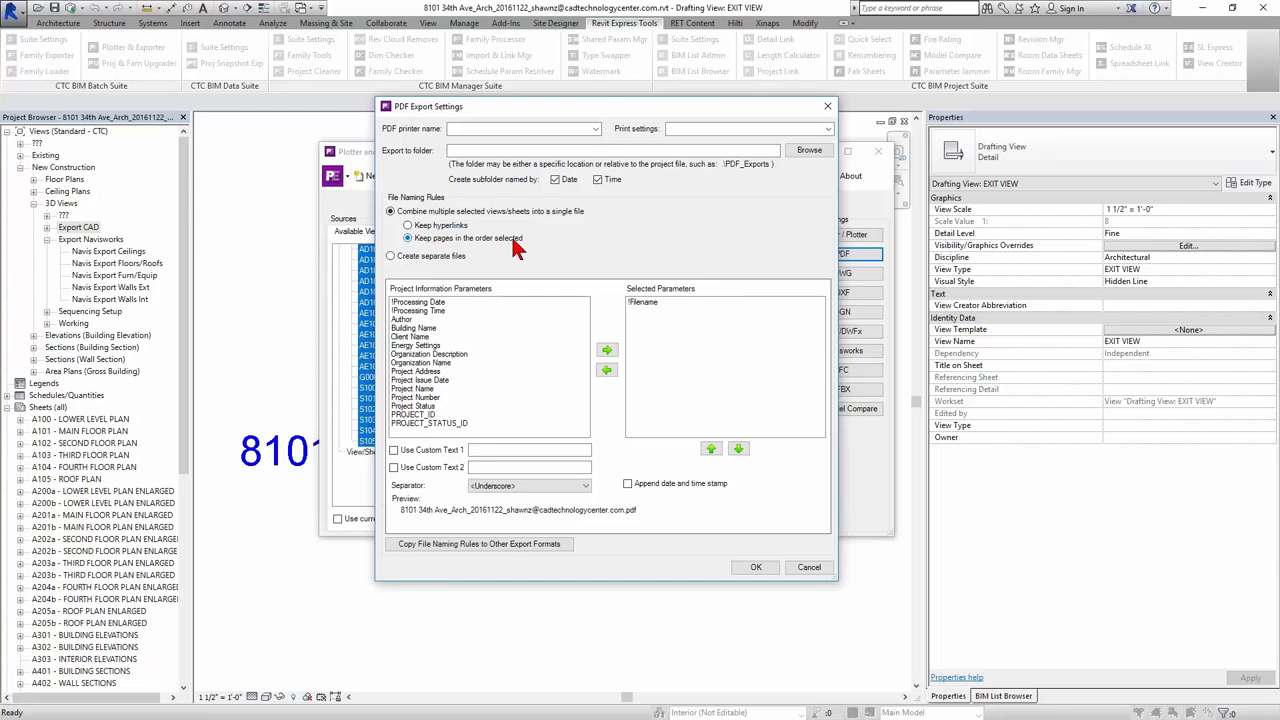
left_click_drag(650, 107, 303, 148)
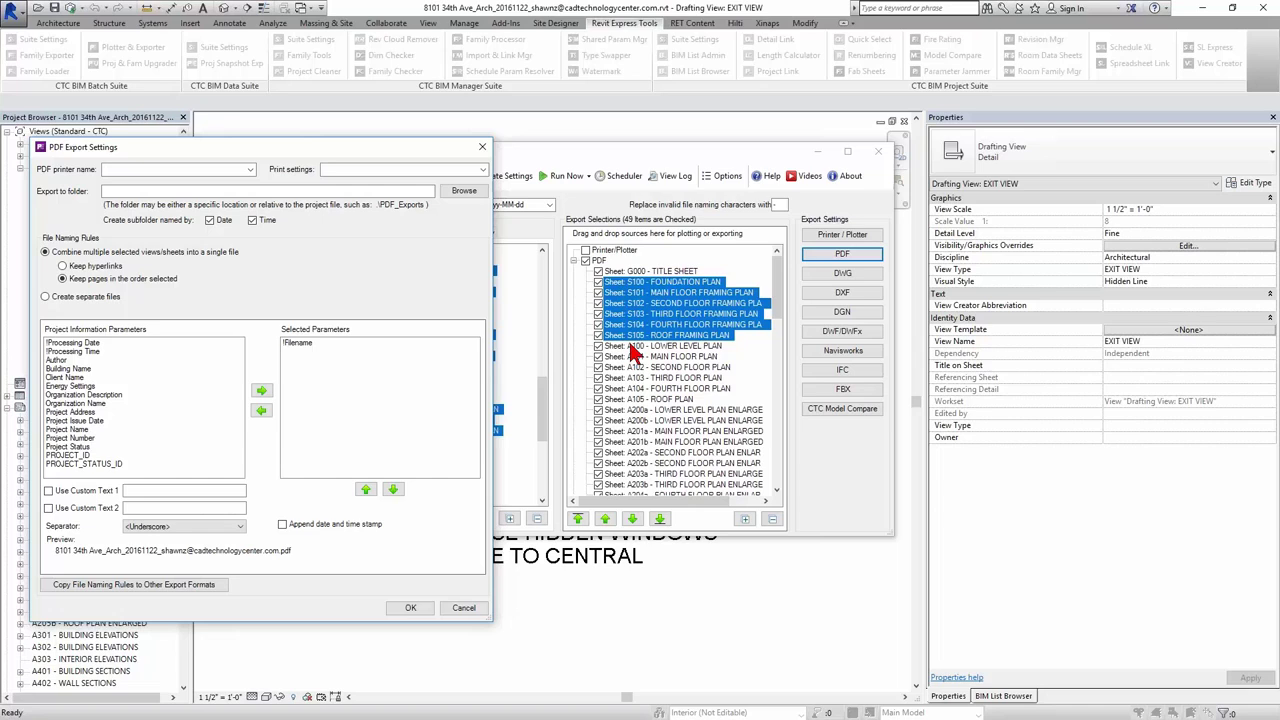
left_click(570, 155)
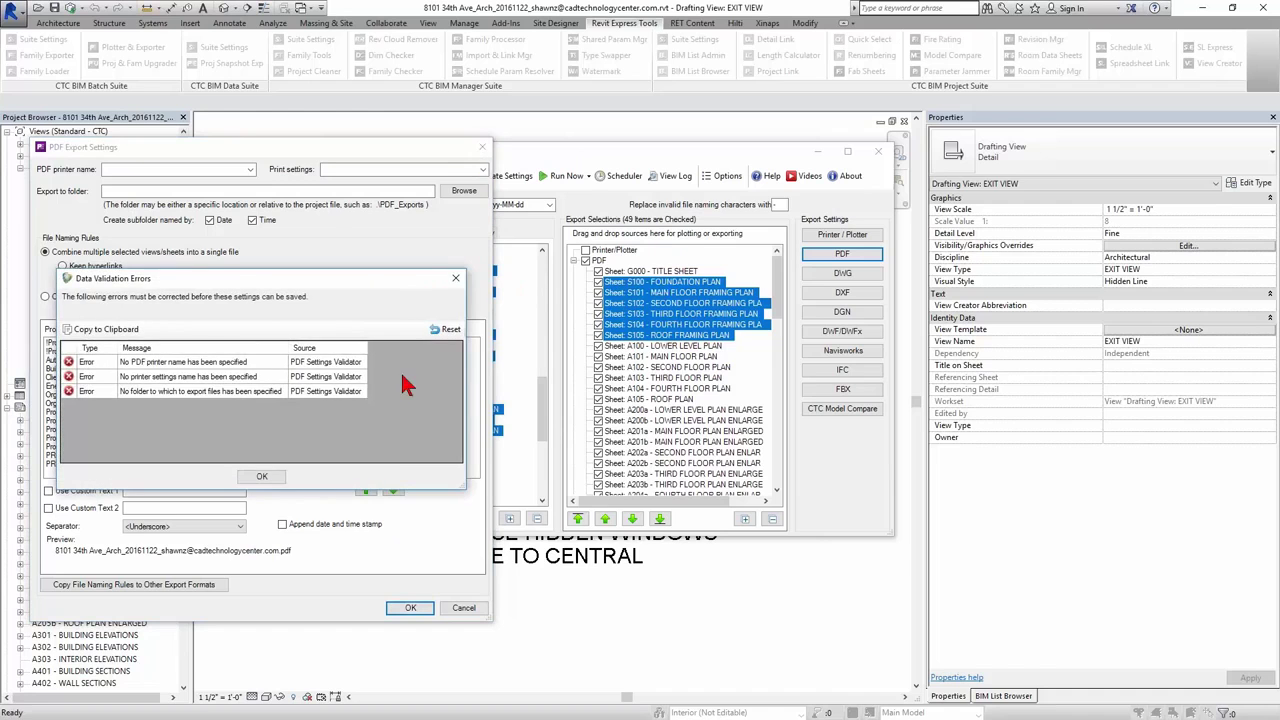
left_click(455, 275)
left_click(481, 148)
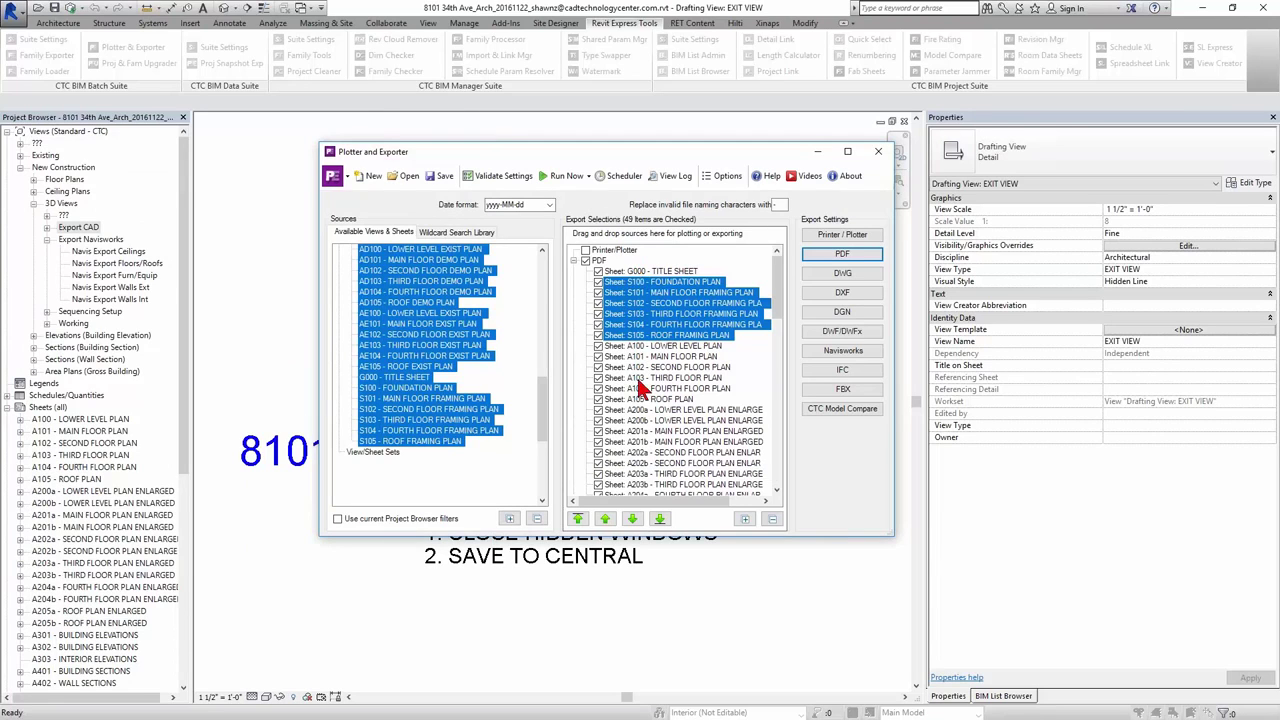
Remove all sheets, from G000 through AE105, from the PDF export selection.
left_click(660, 272)
left_click_drag(776, 291, 768, 404)
left_click(684, 358, "shift")
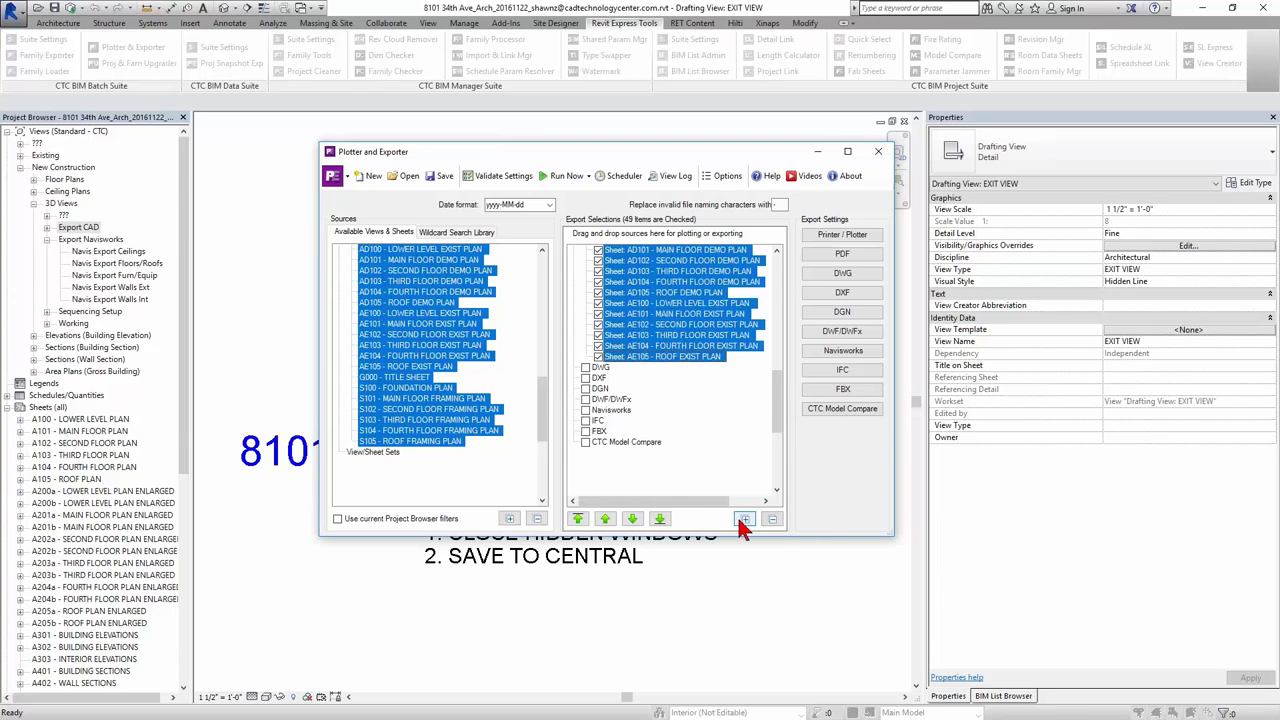
right_click(700, 324)
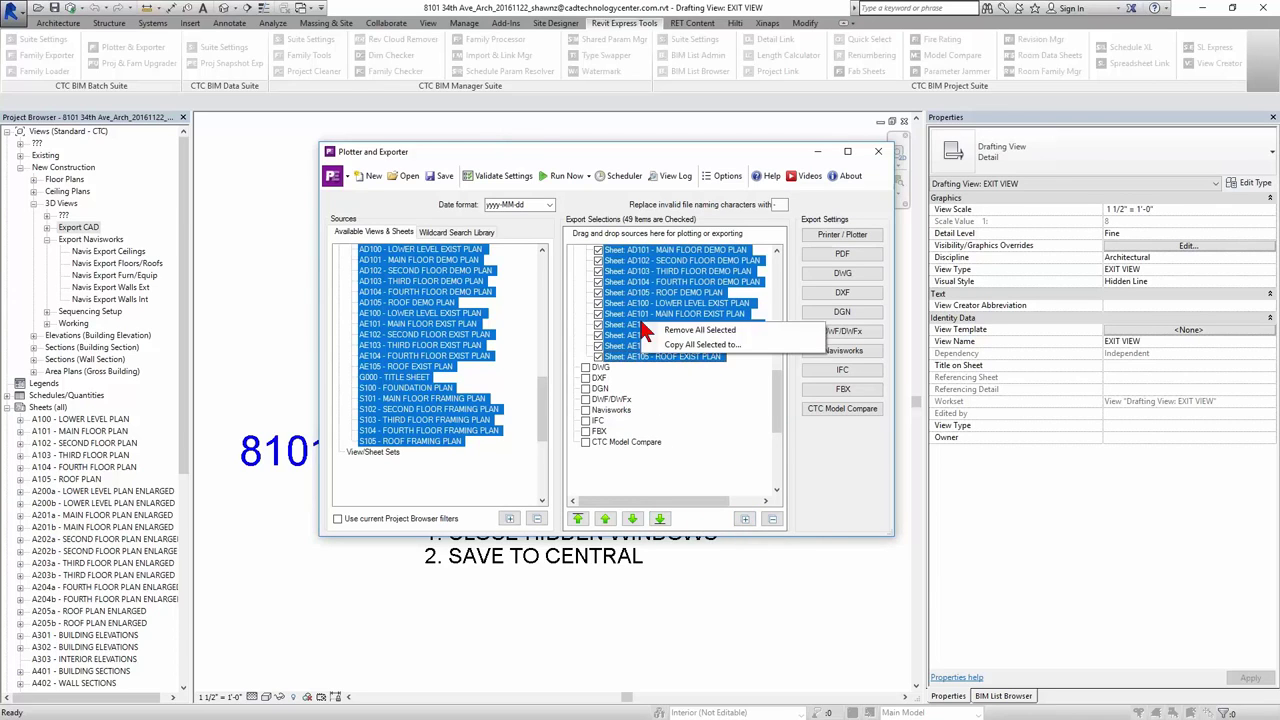
left_click(740, 330)
left_click(656, 376)
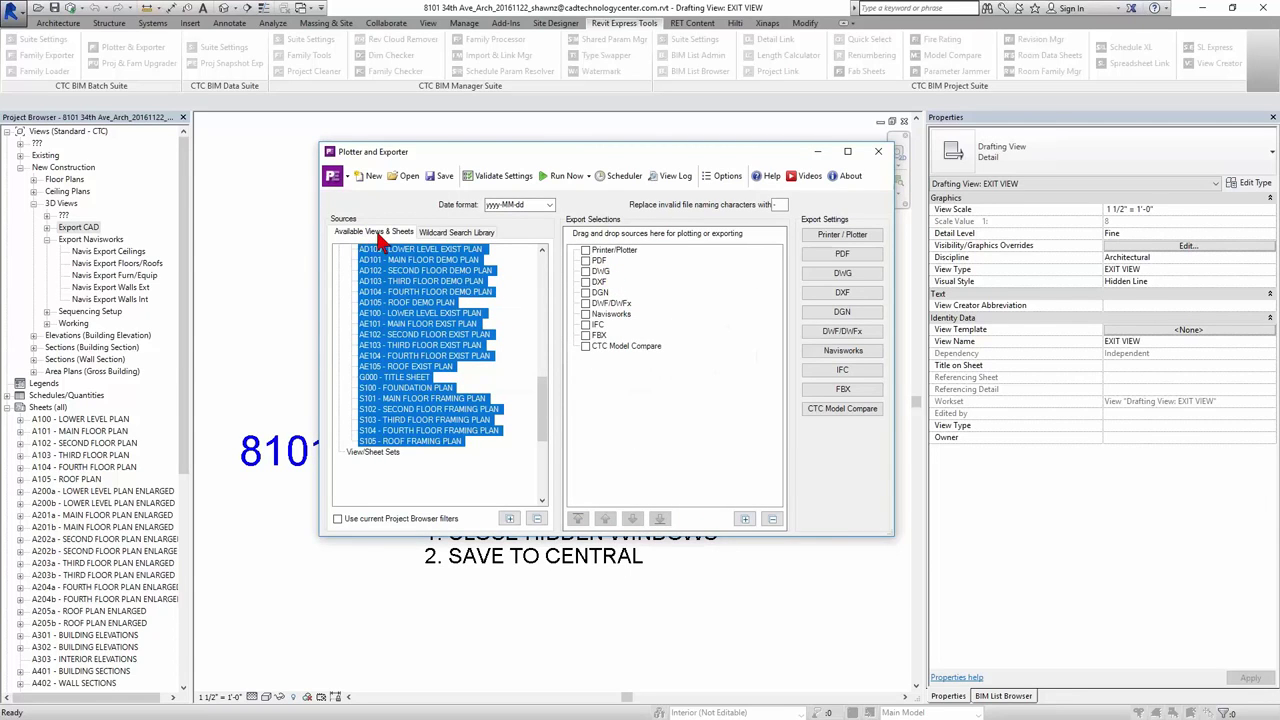
Examine the definition of the All Sheets search in the Wildcard Search Library without changing it.
left_click(432, 388)
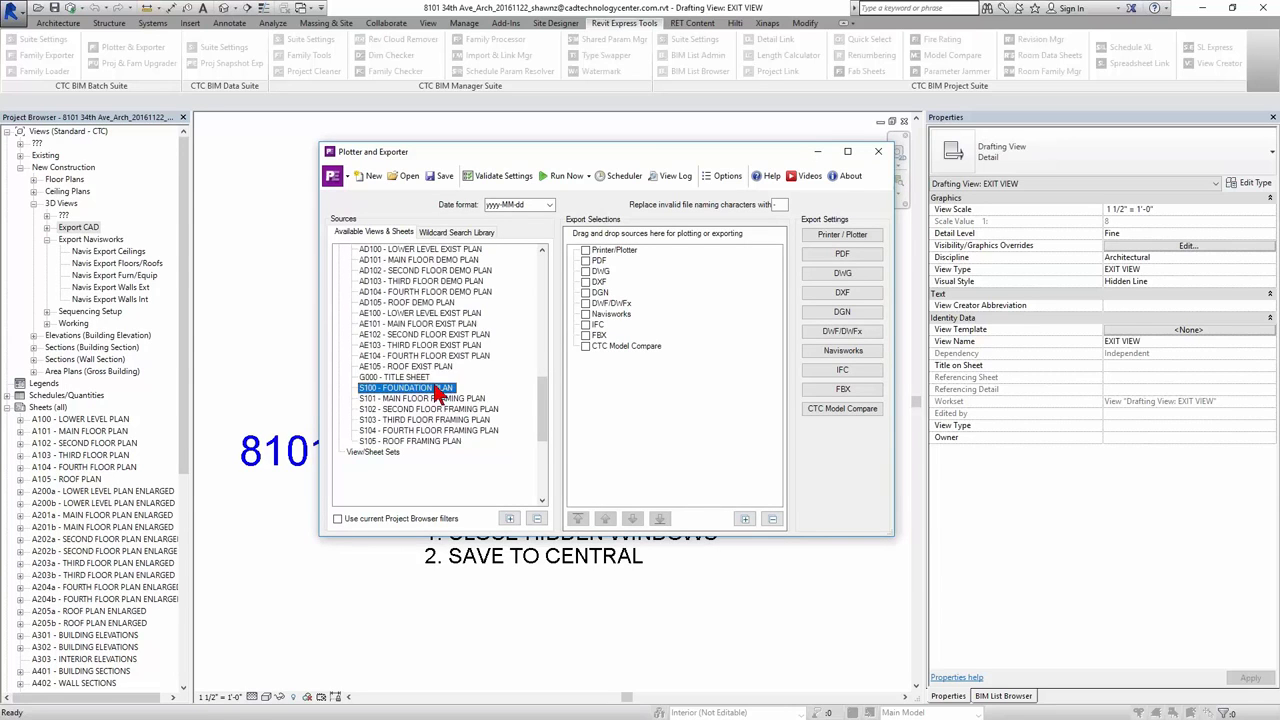
scroll(400, 375, "up", 3)
scroll(395, 350, "up", 9)
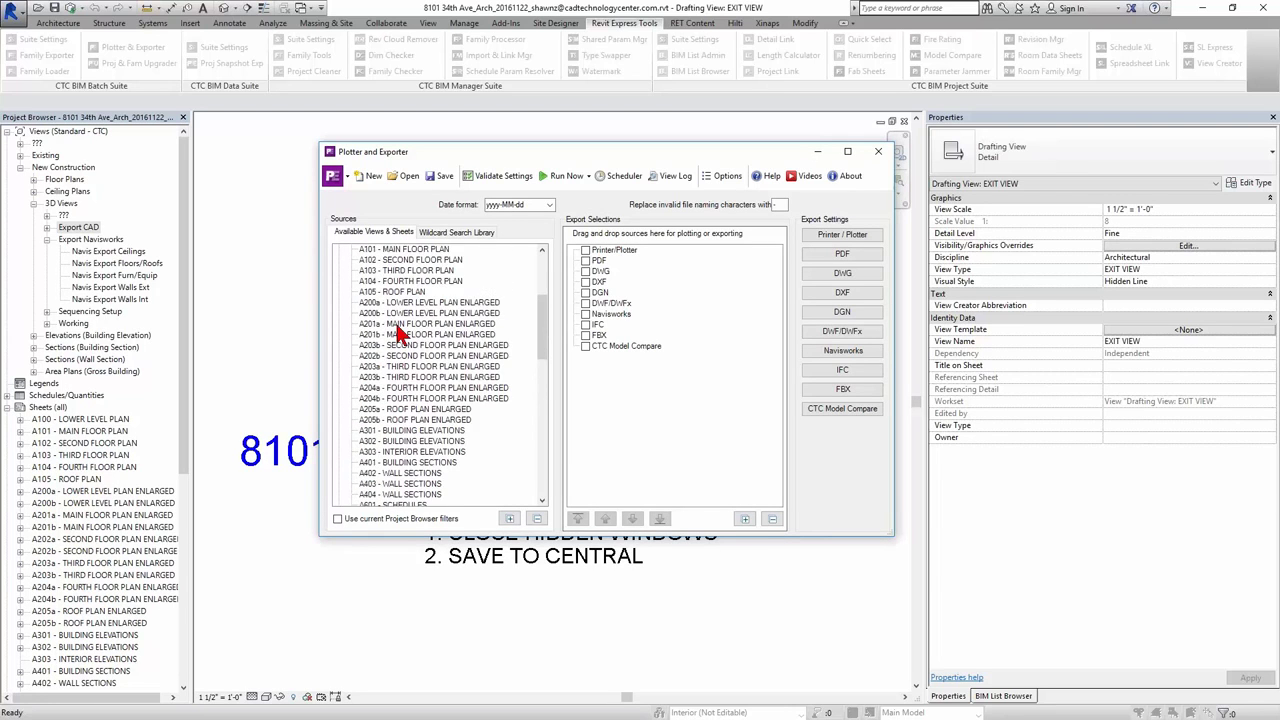
left_click(447, 235)
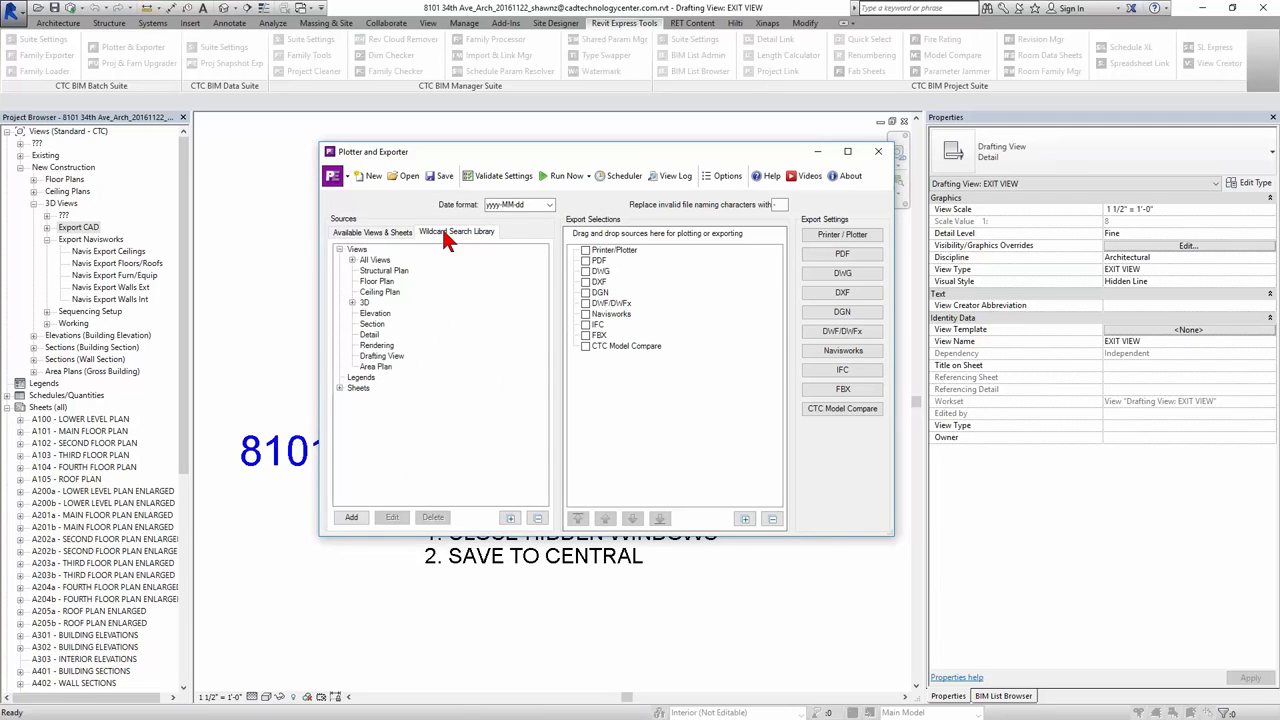
double_click(356, 389)
left_click(377, 399)
double_click(376, 400)
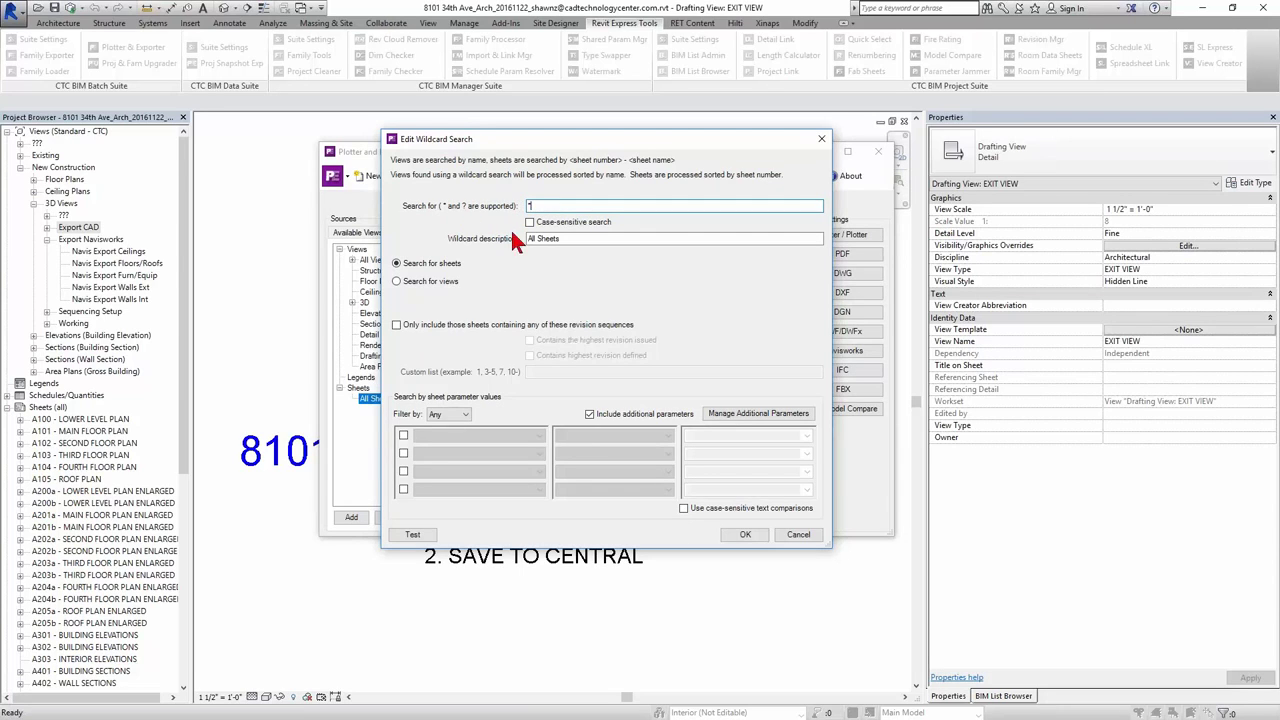
left_click(798, 535)
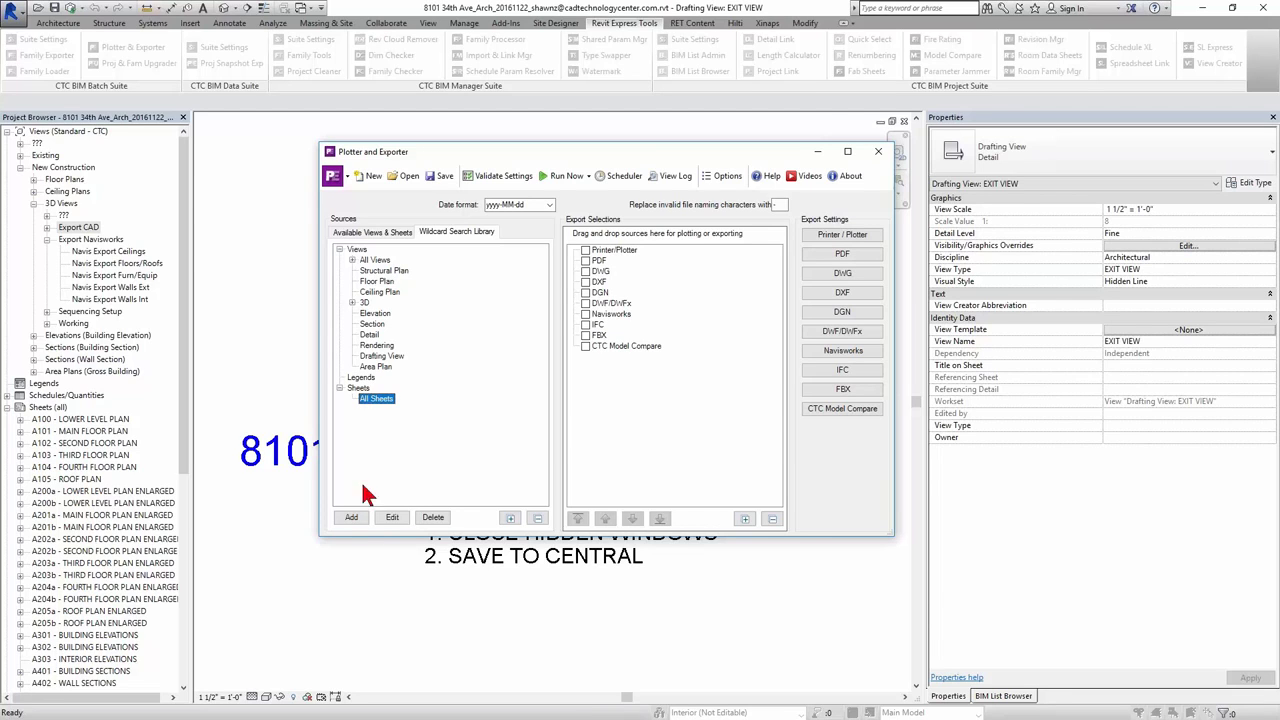
Start a new wildcard search for sheets matching A* and describe it as Architectural Sheets (A*).
left_click(351, 517)
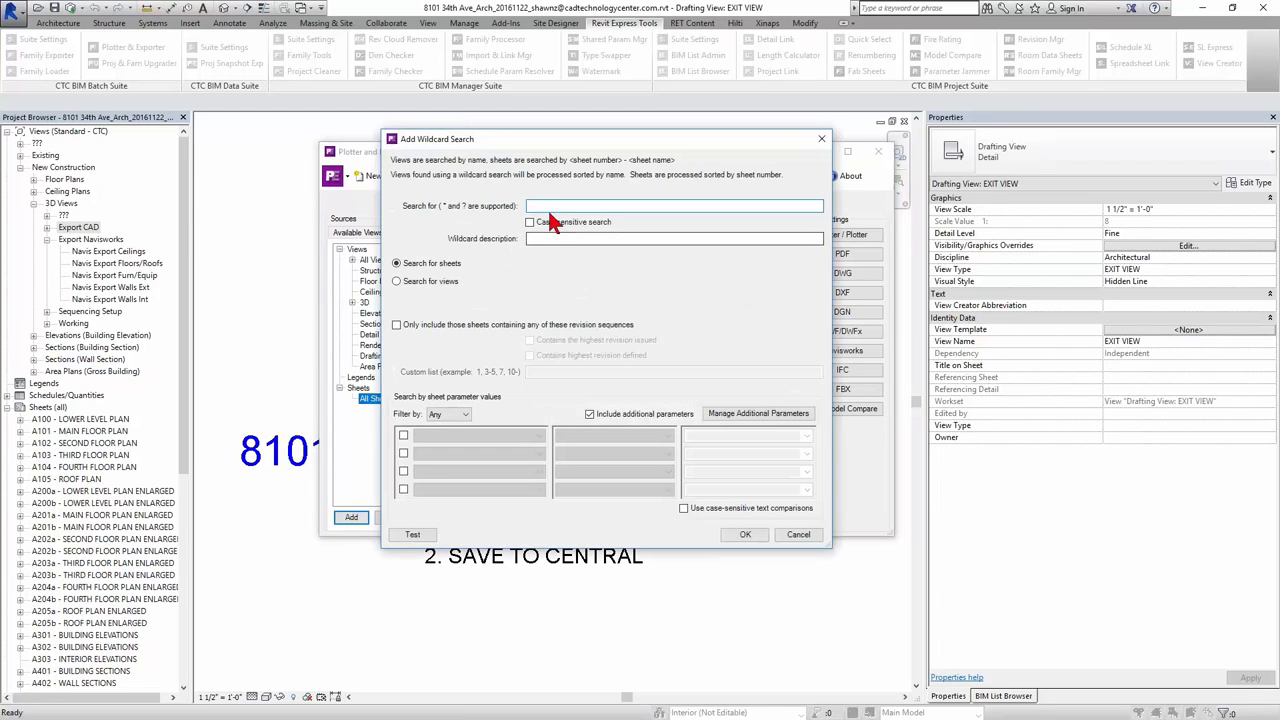
type("A*")
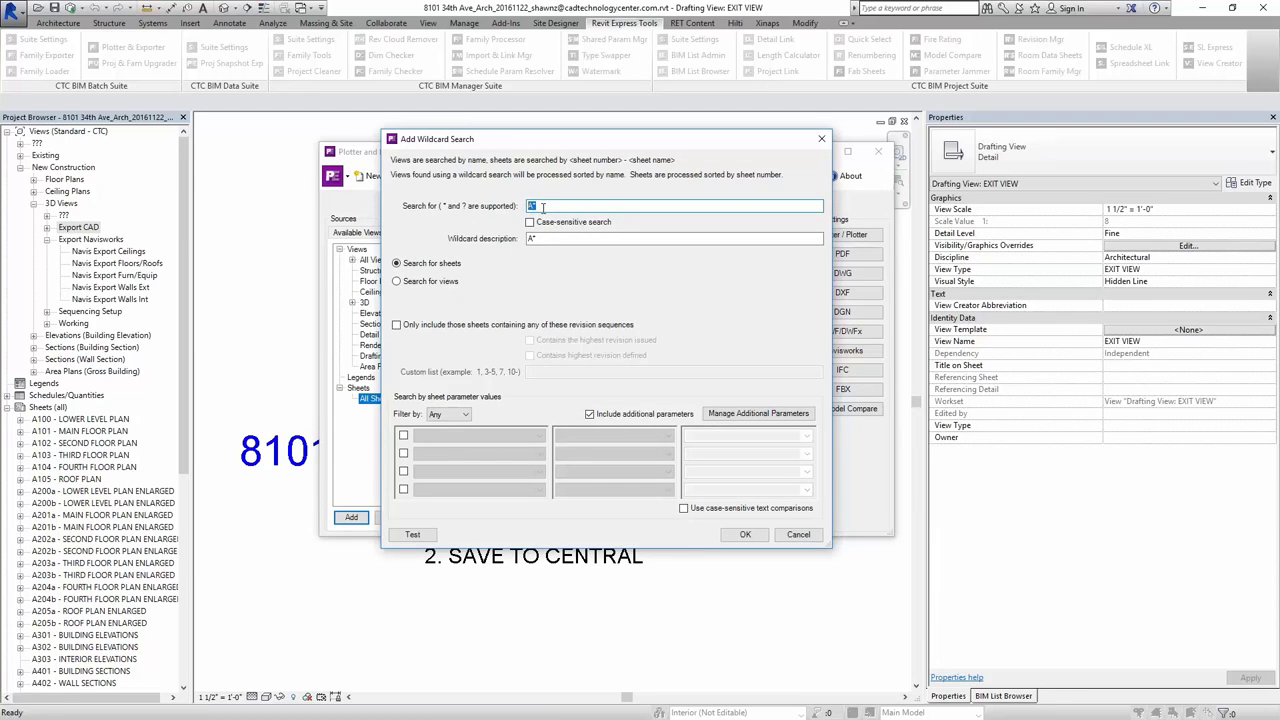
left_click(533, 238)
type("rchitectural")
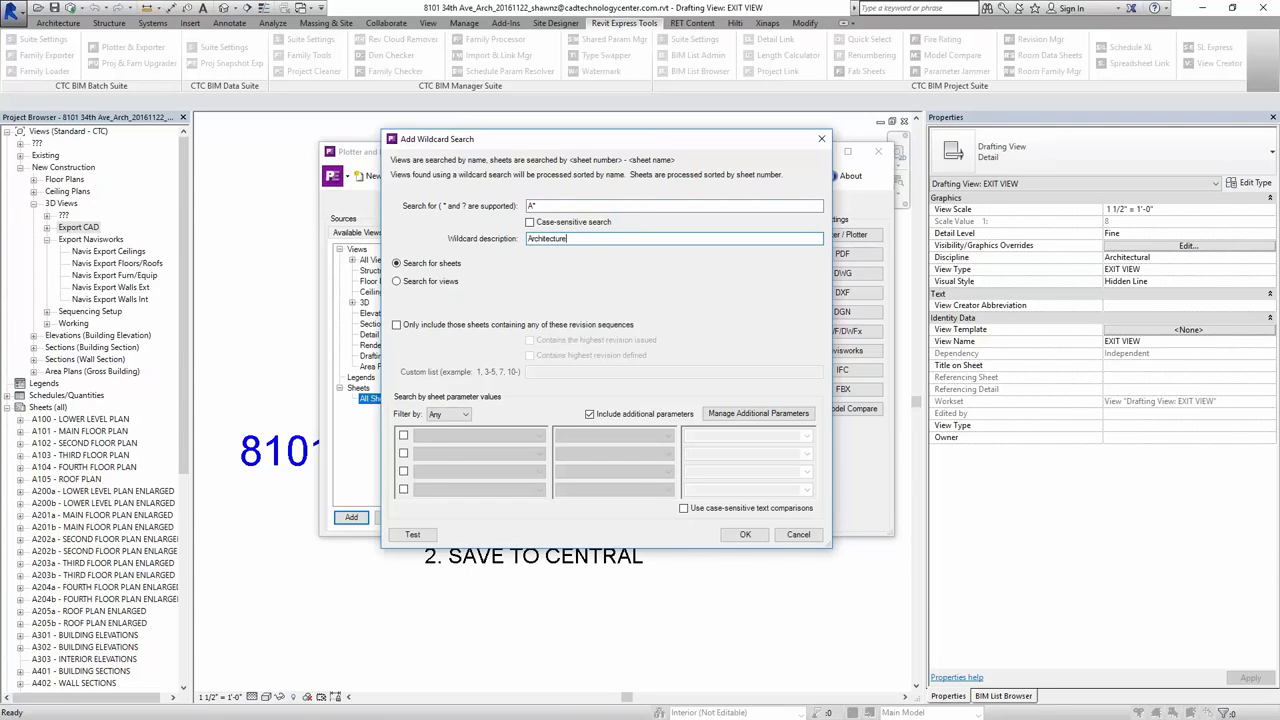
key("BackSpace")
key("BackSpace")
key("BackSpace")
type("She")
left_click_drag(609, 238, 592, 238)
Test the A* search and review the full list of matching sheets and their processing order.
left_click(410, 535)
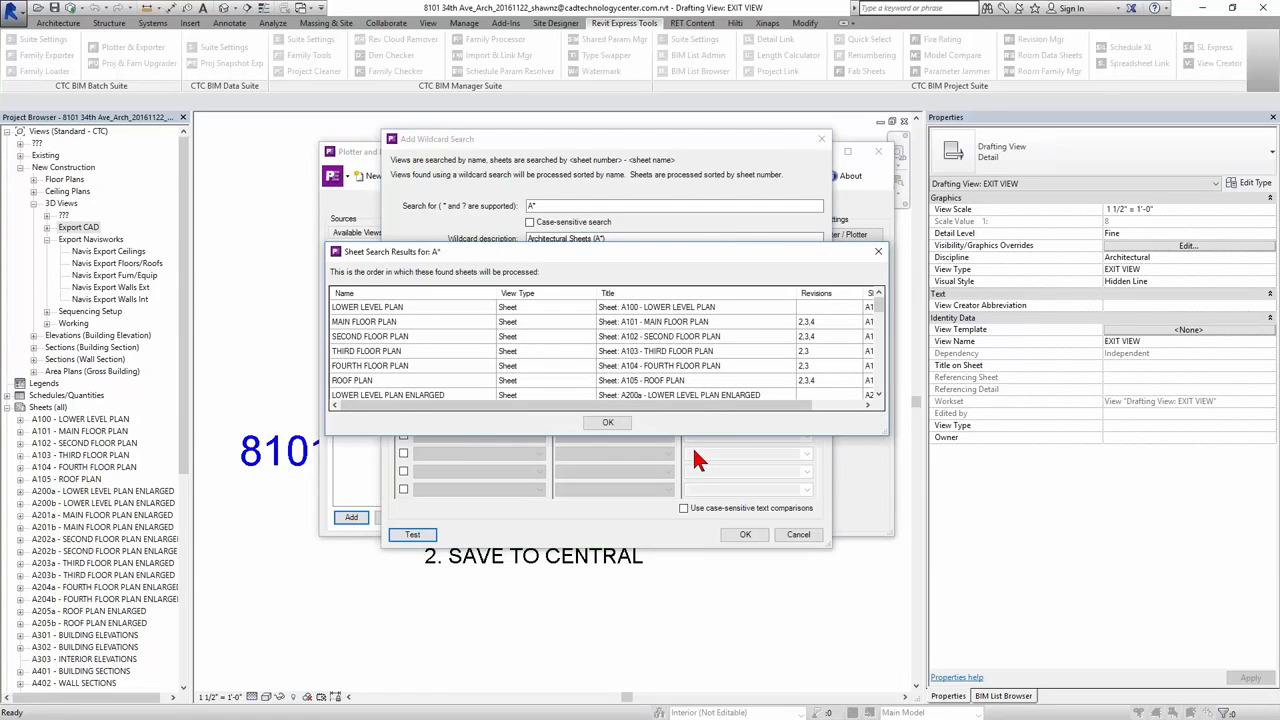
left_click_drag(886, 433, 985, 567)
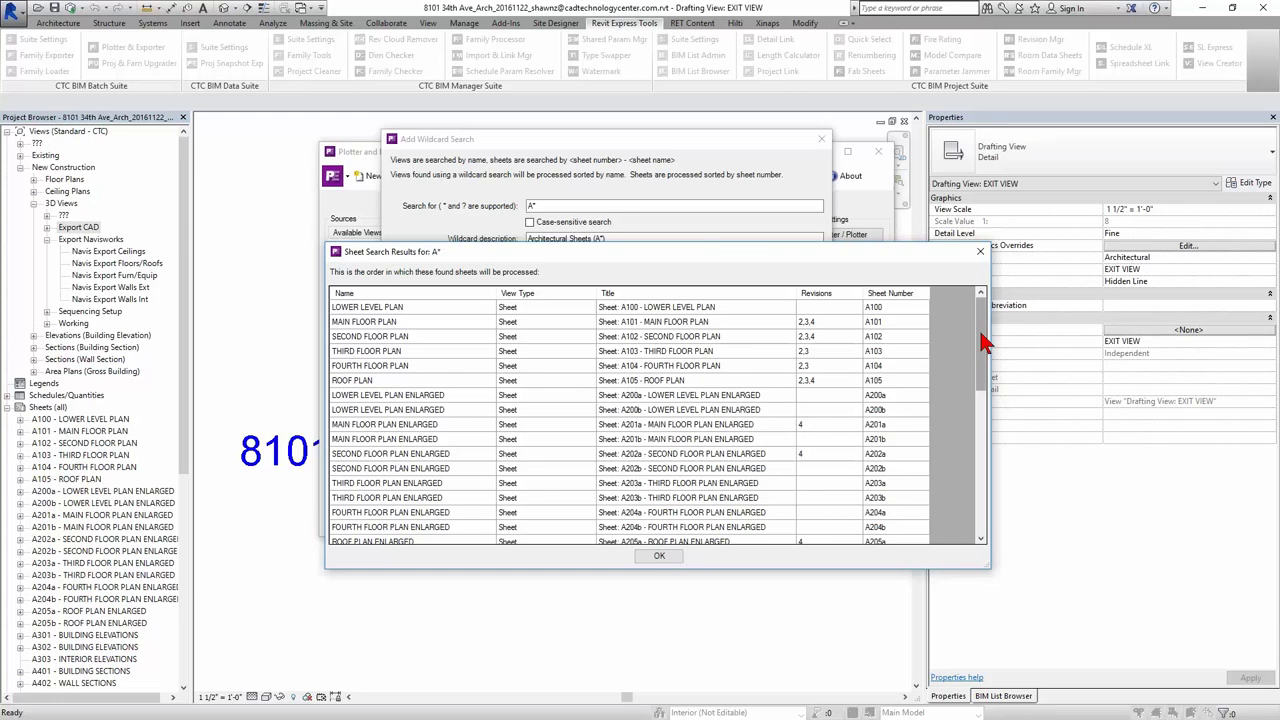
left_click_drag(983, 345, 984, 490)
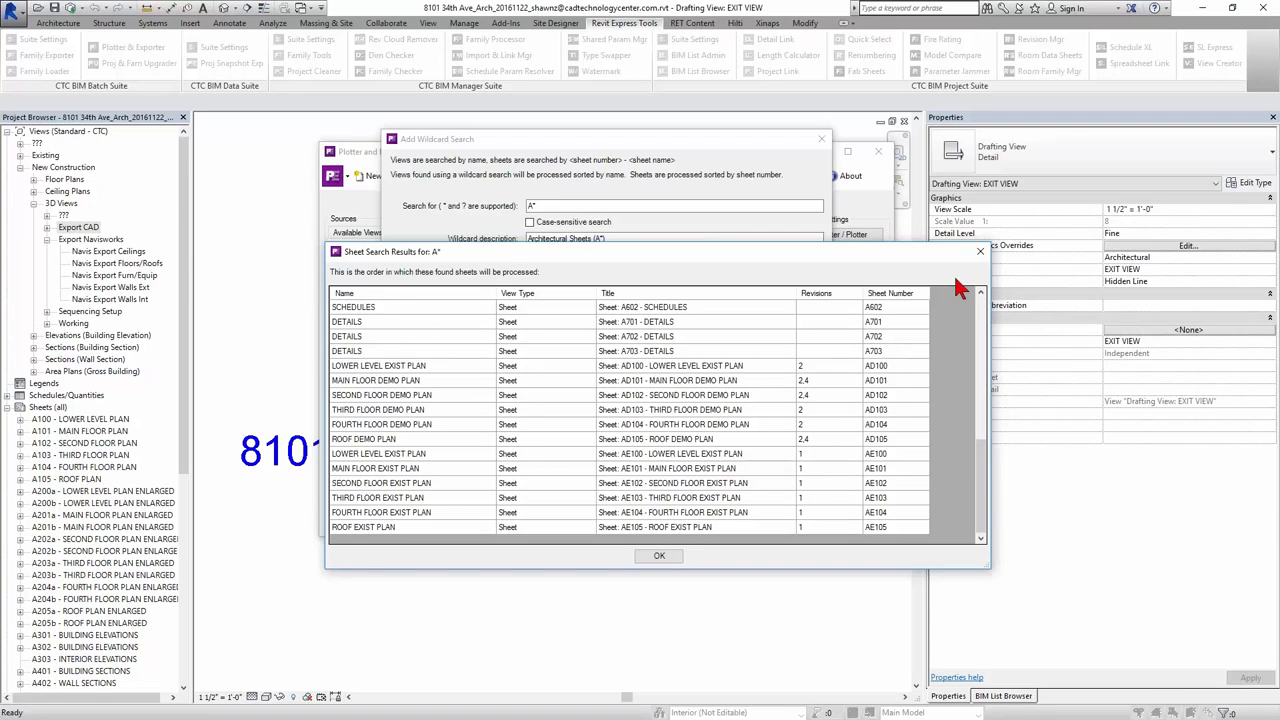
left_click(981, 253)
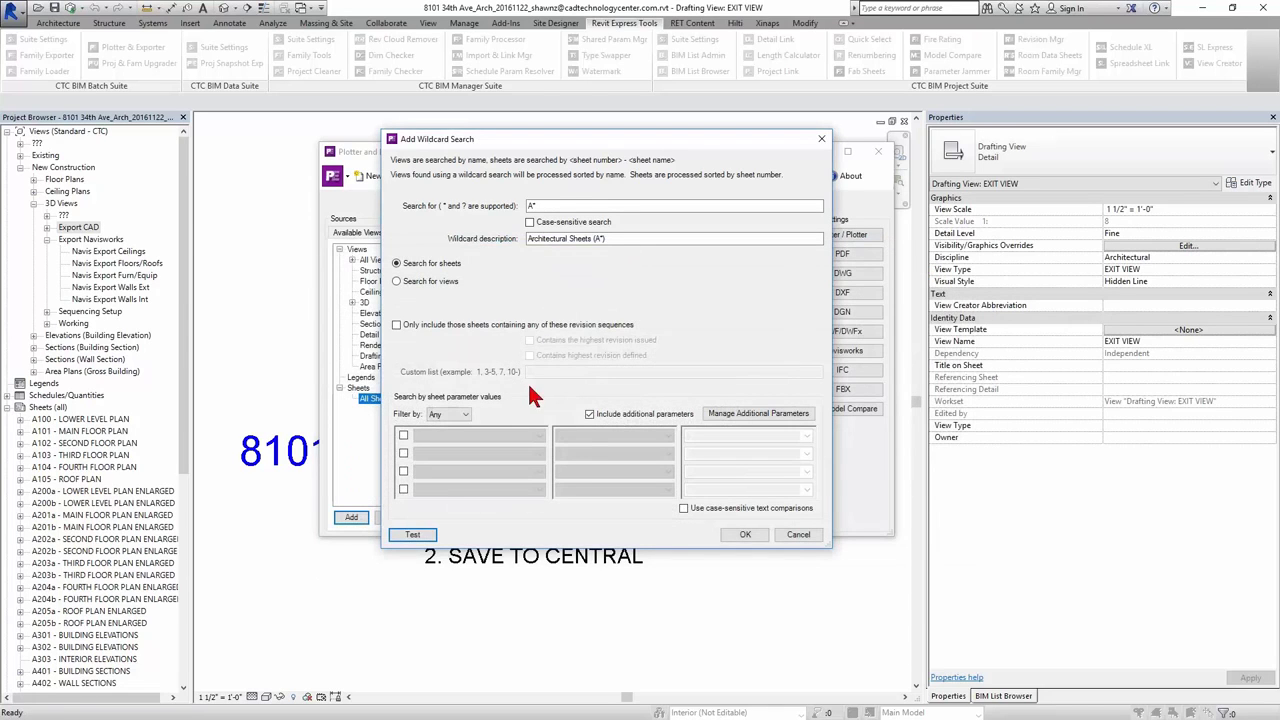
Add a first sheet parameter filter requiring that Sheet Number Does Not Begin With AE.
left_click(403, 436)
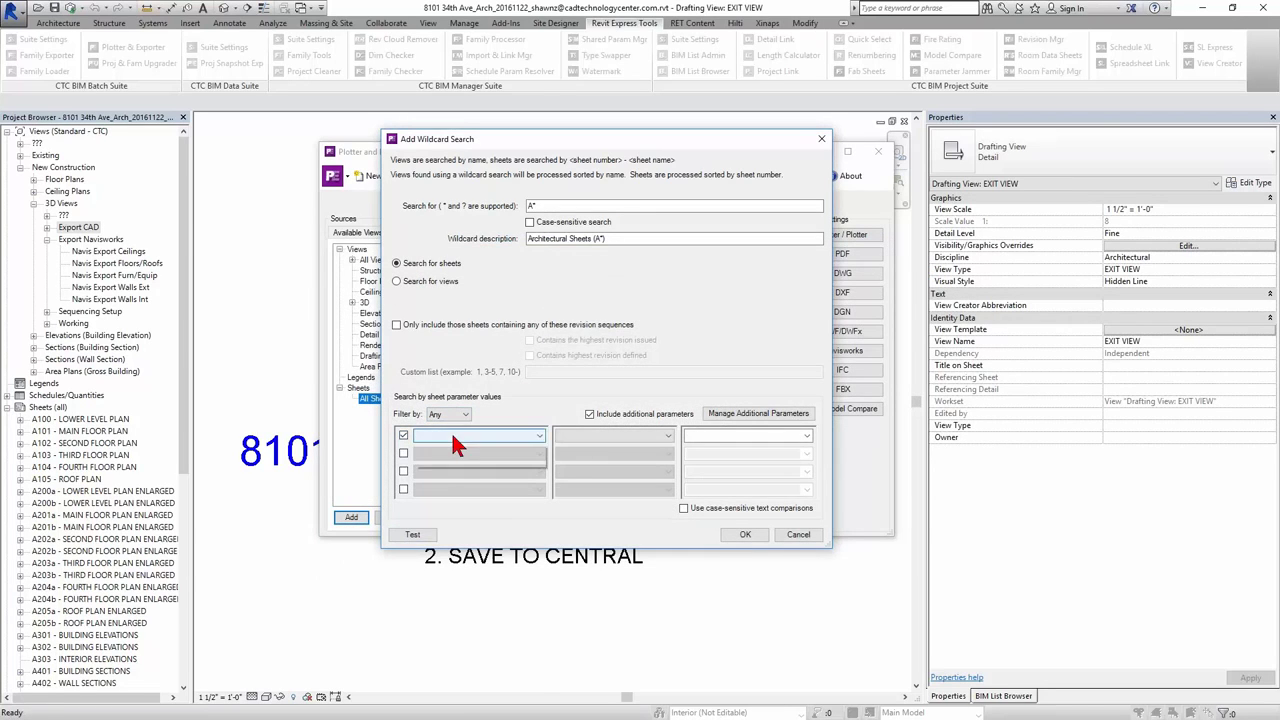
left_click(478, 436)
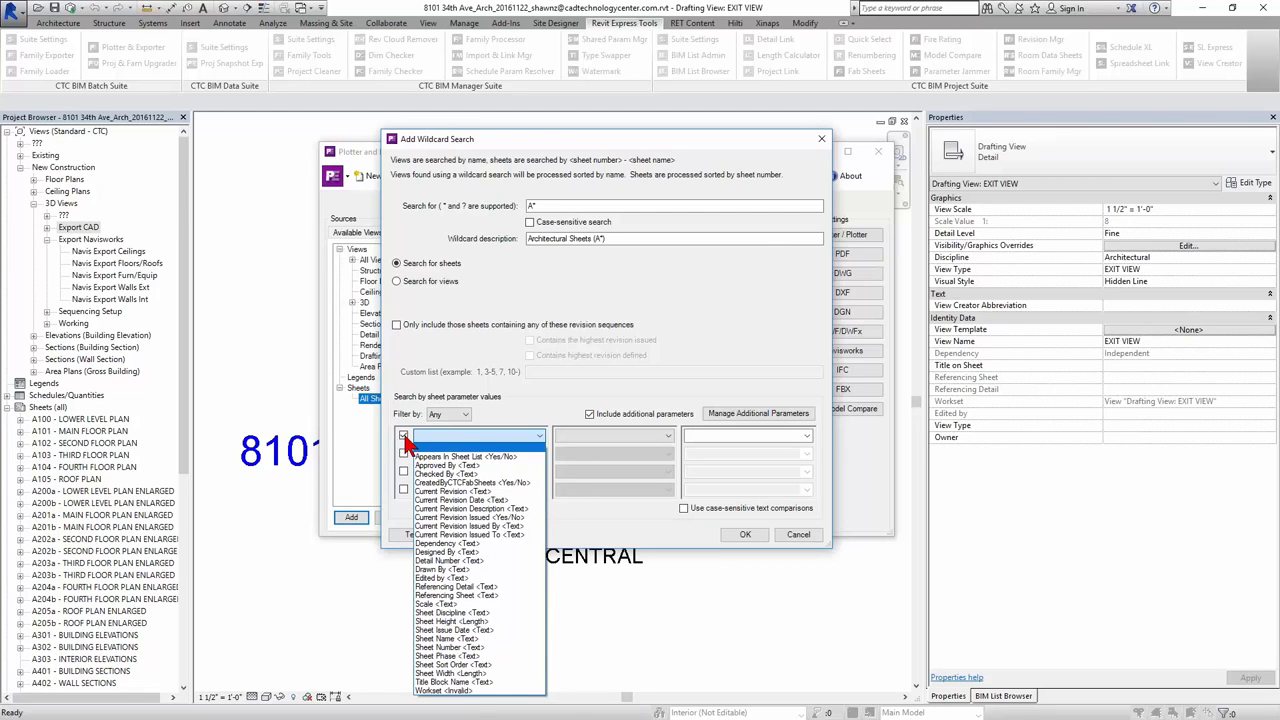
left_click(470, 647)
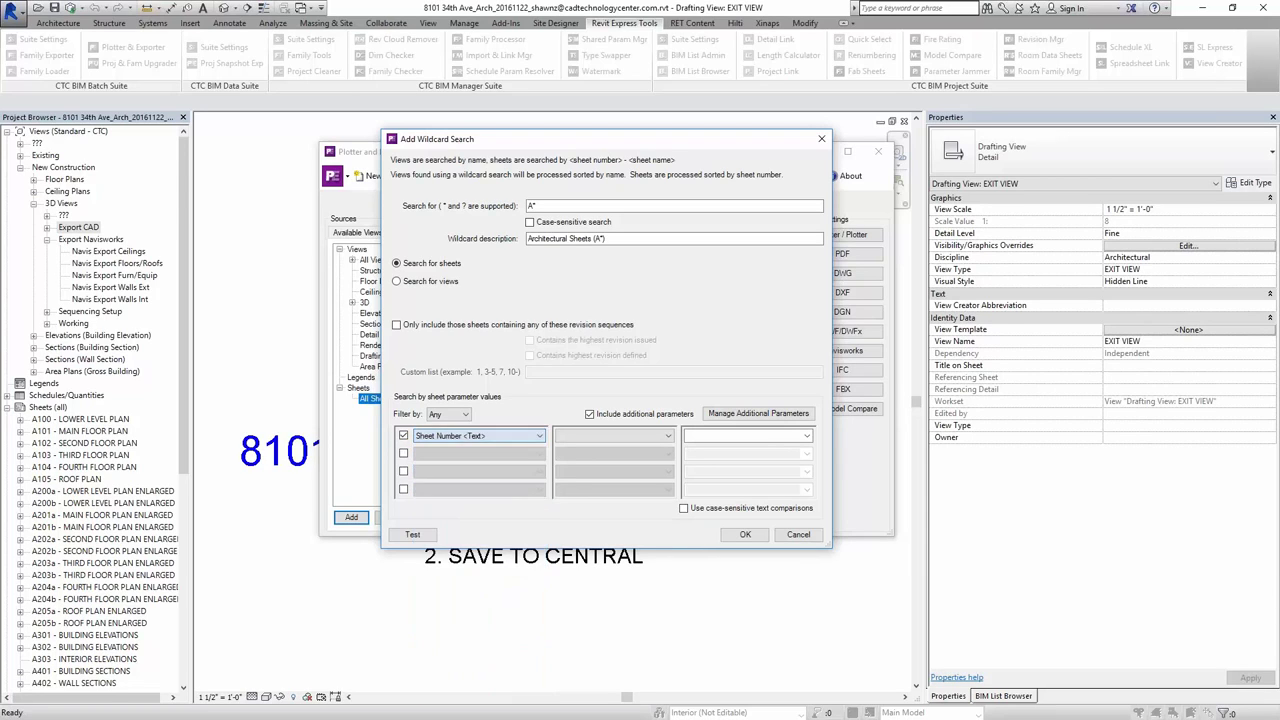
left_click(612, 436)
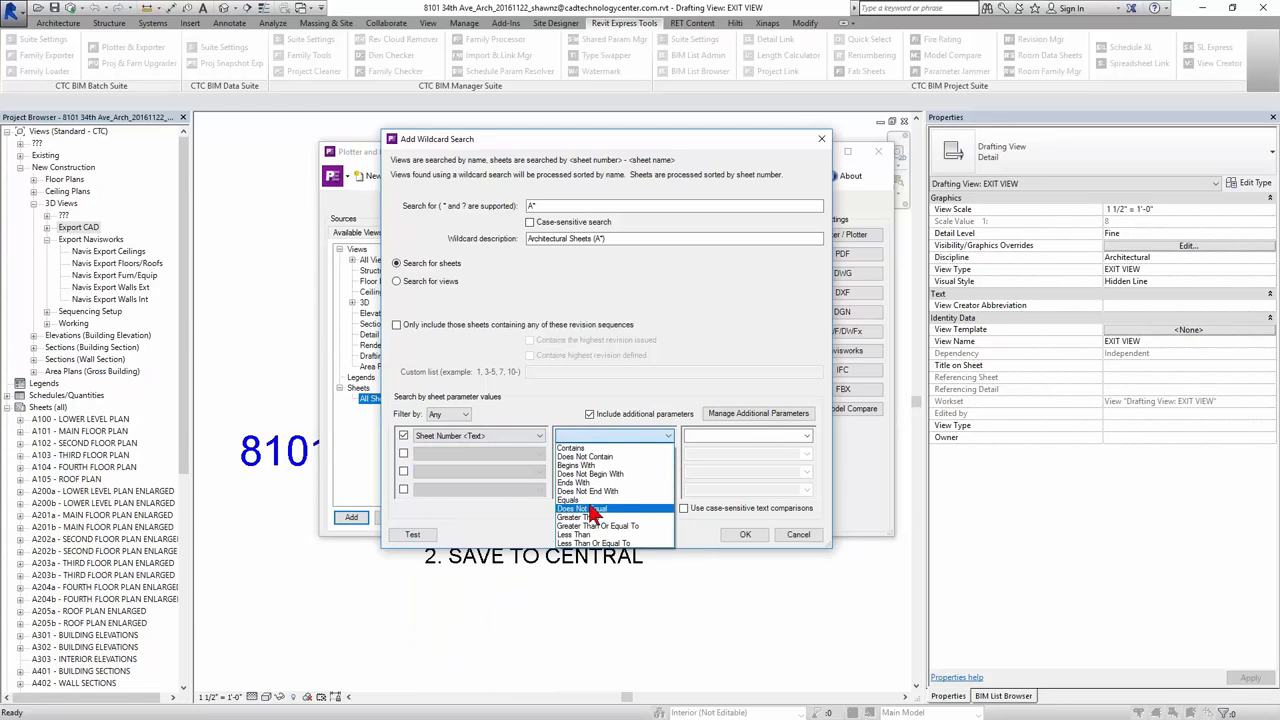
left_click(590, 474)
left_click(713, 434)
type("AE")
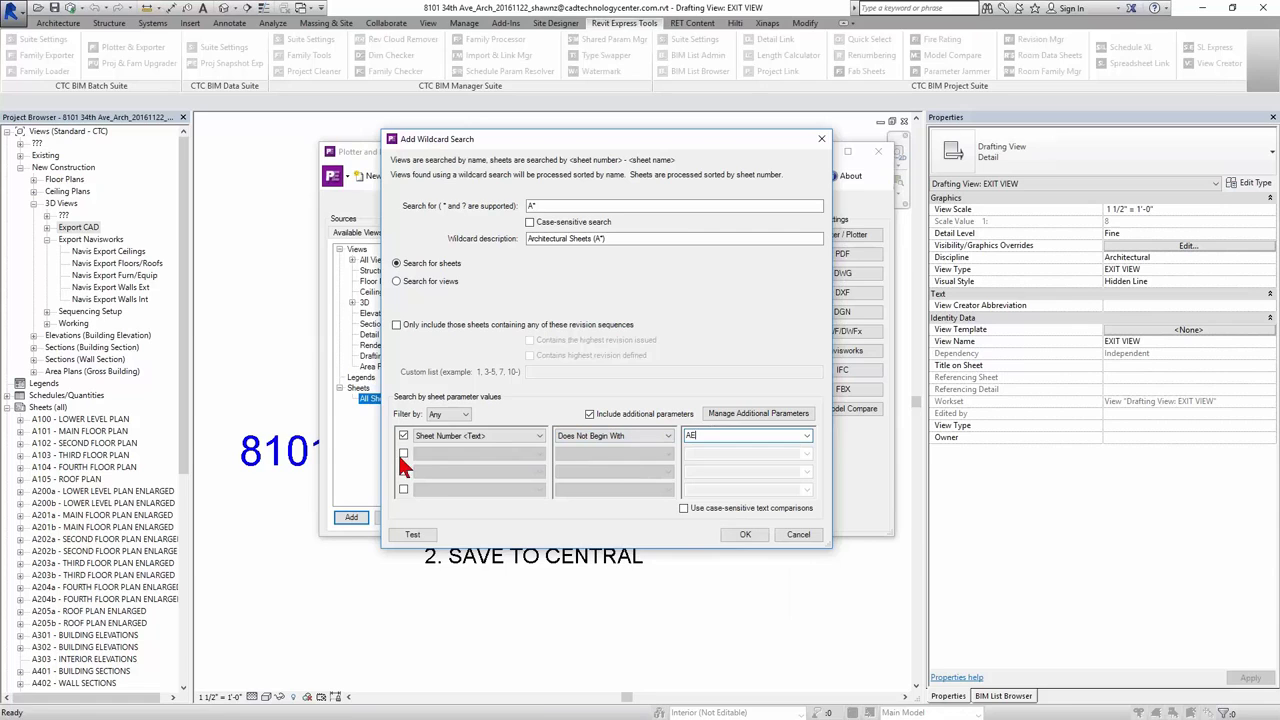
Add a second sheet parameter filter requiring that Sheet Number Does Not Begin With AD.
left_click(403, 453)
left_click(478, 453)
left_click(488, 665)
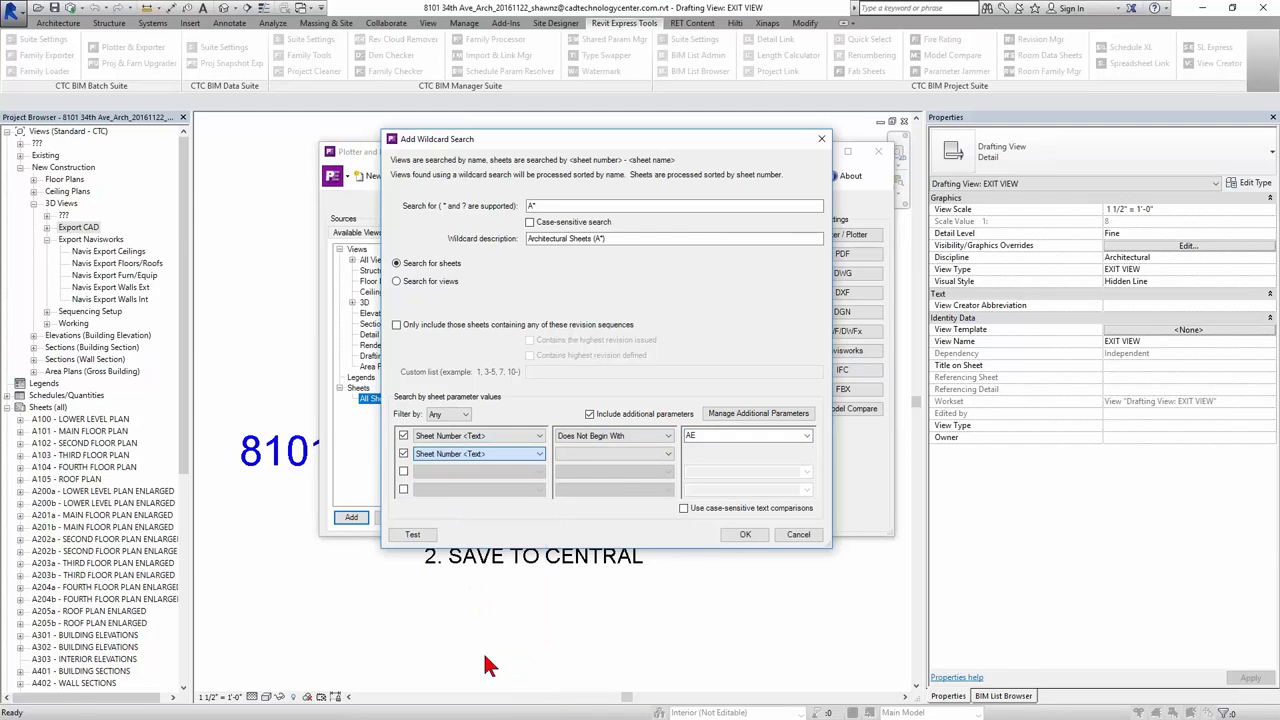
left_click(614, 454)
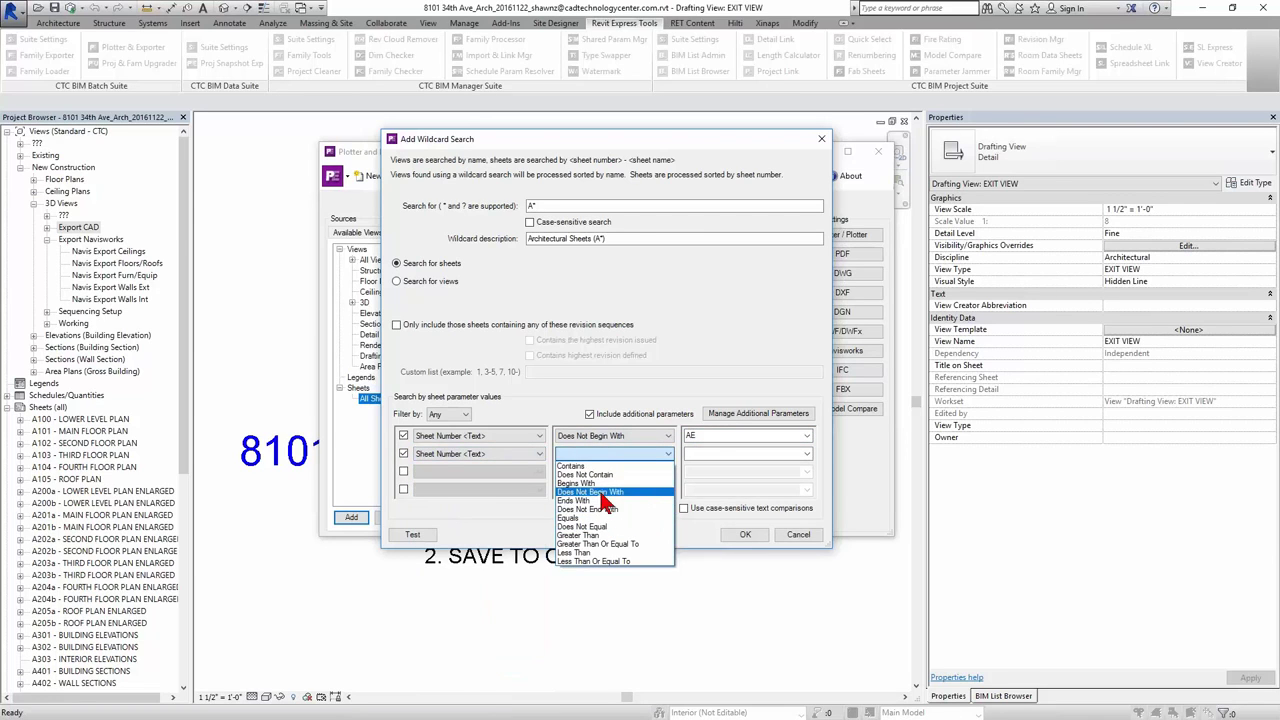
left_click(600, 492)
left_click(694, 453)
type("AD")
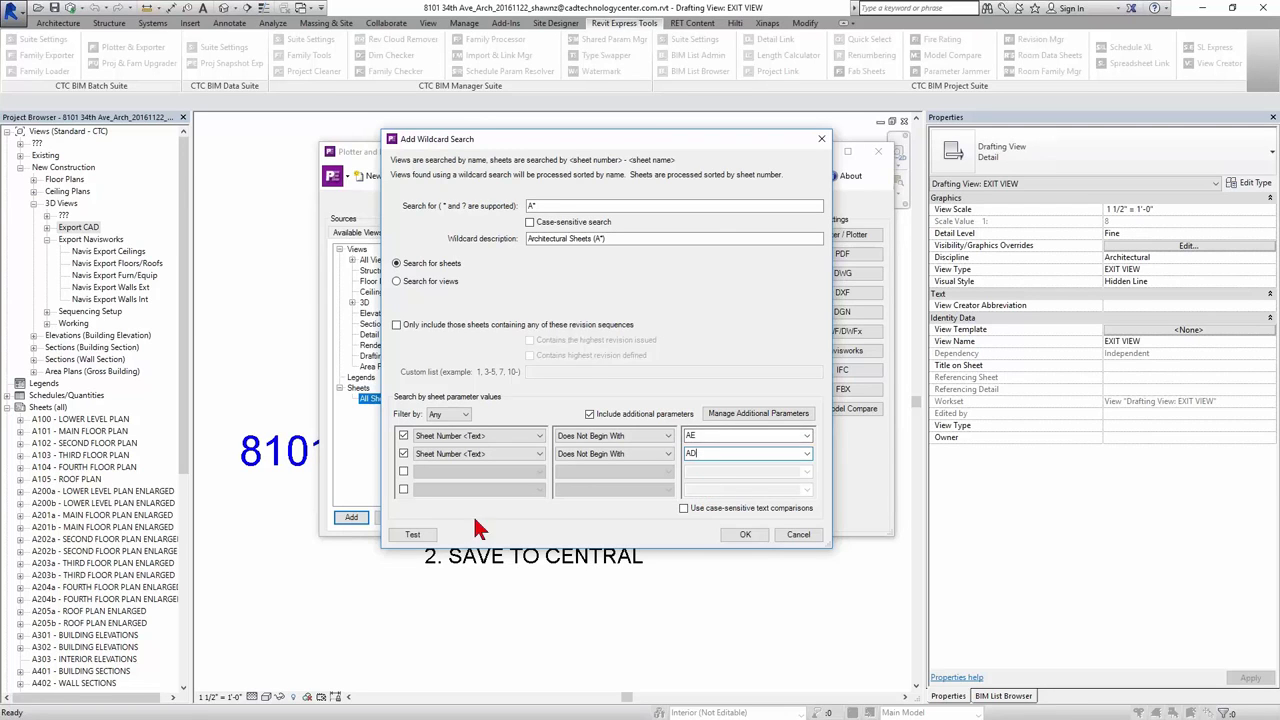
Test the filtered A* search and review whether AE and AD sheets are among the matches.
left_click(426, 539)
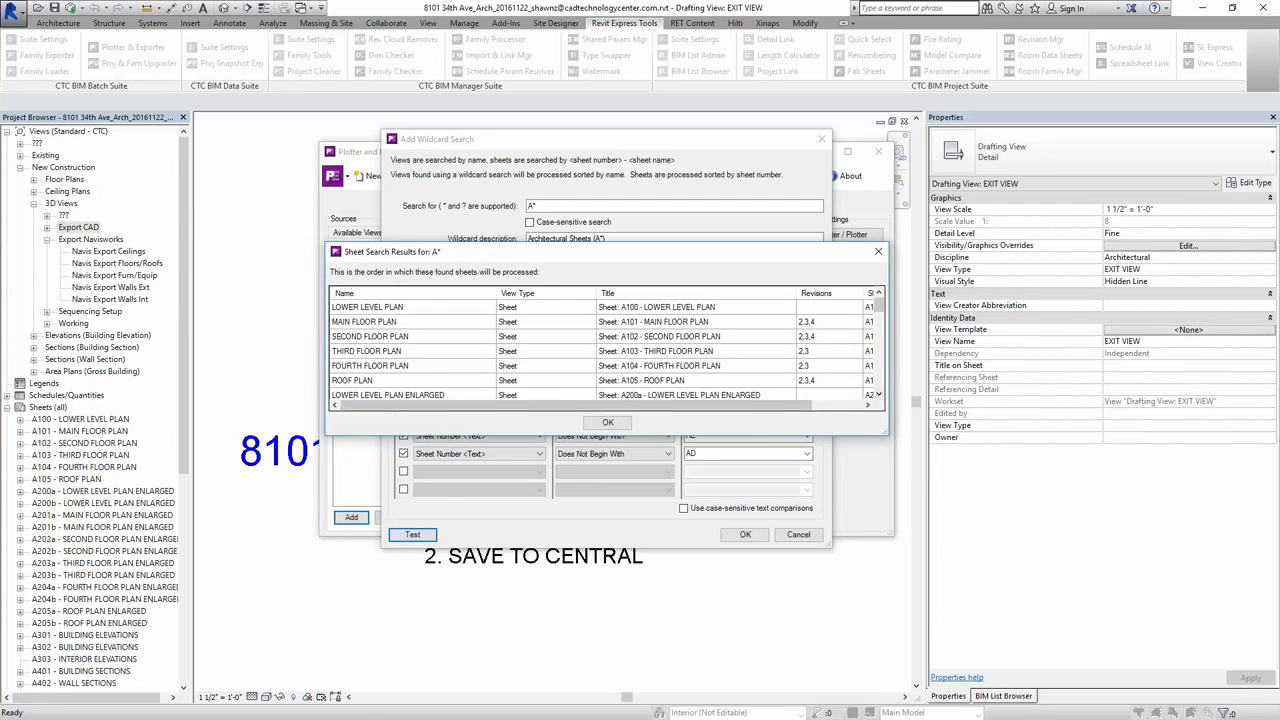
left_click_drag(882, 424, 954, 470)
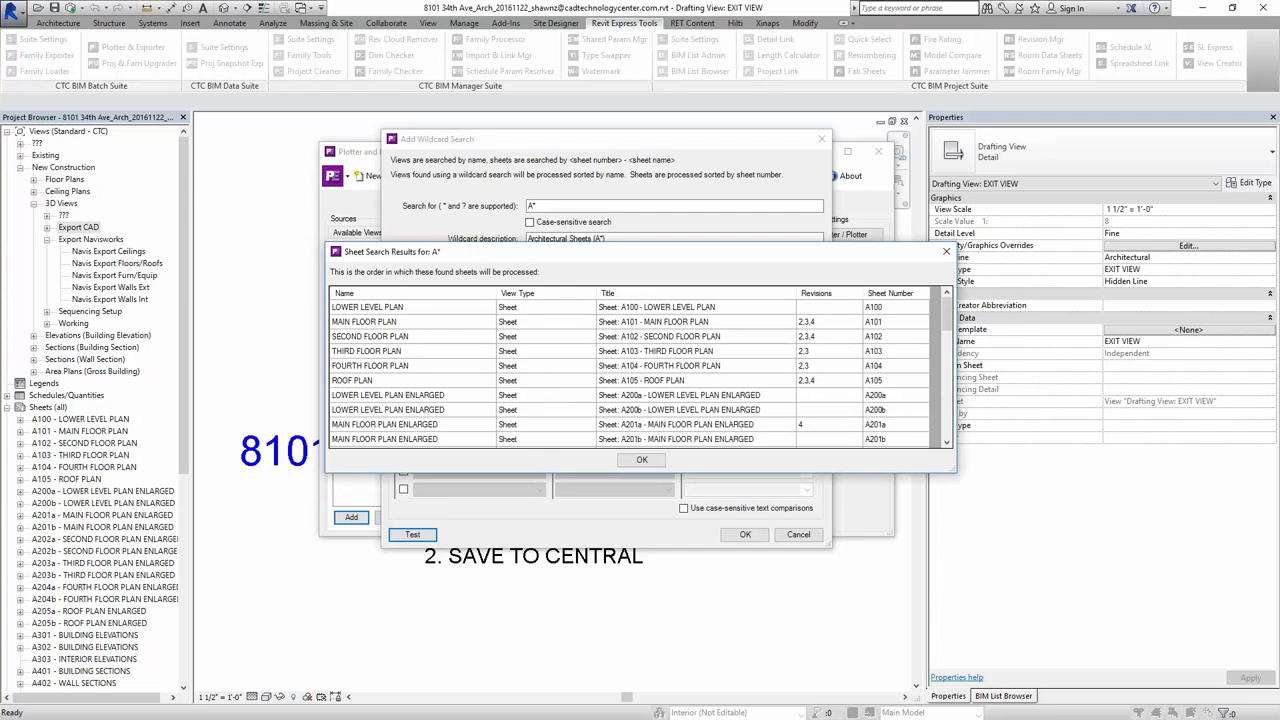
left_click_drag(951, 311, 948, 354)
left_click(946, 251)
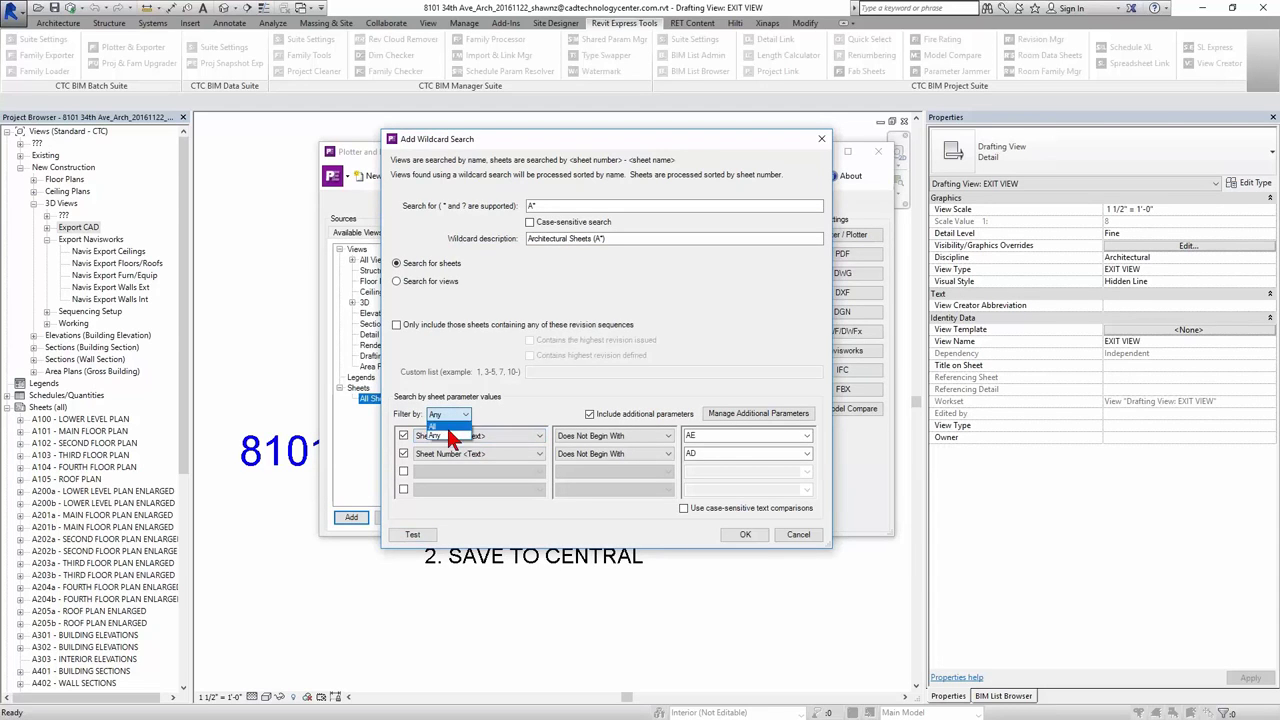
Set the parameter filters to match All conditions, then retest the search and review the end of the sheet list.
left_click(412, 534)
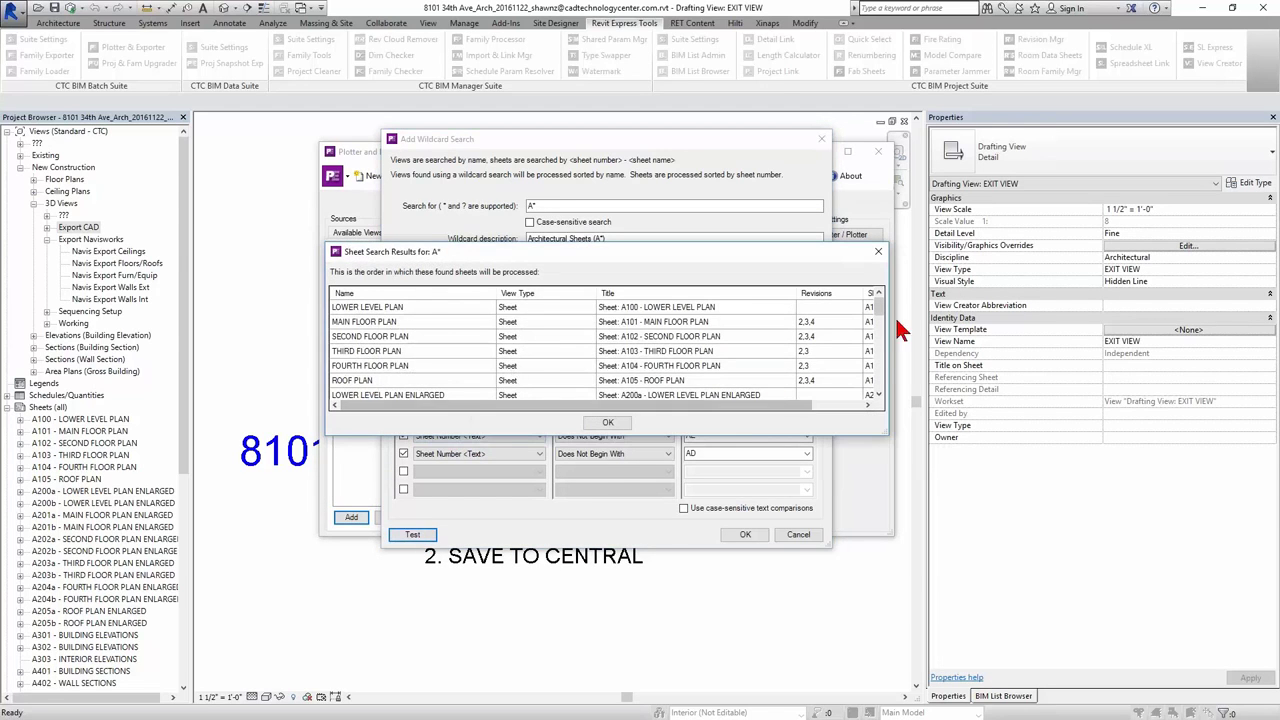
left_click_drag(884, 434, 964, 446)
left_click_drag(956, 335, 952, 422)
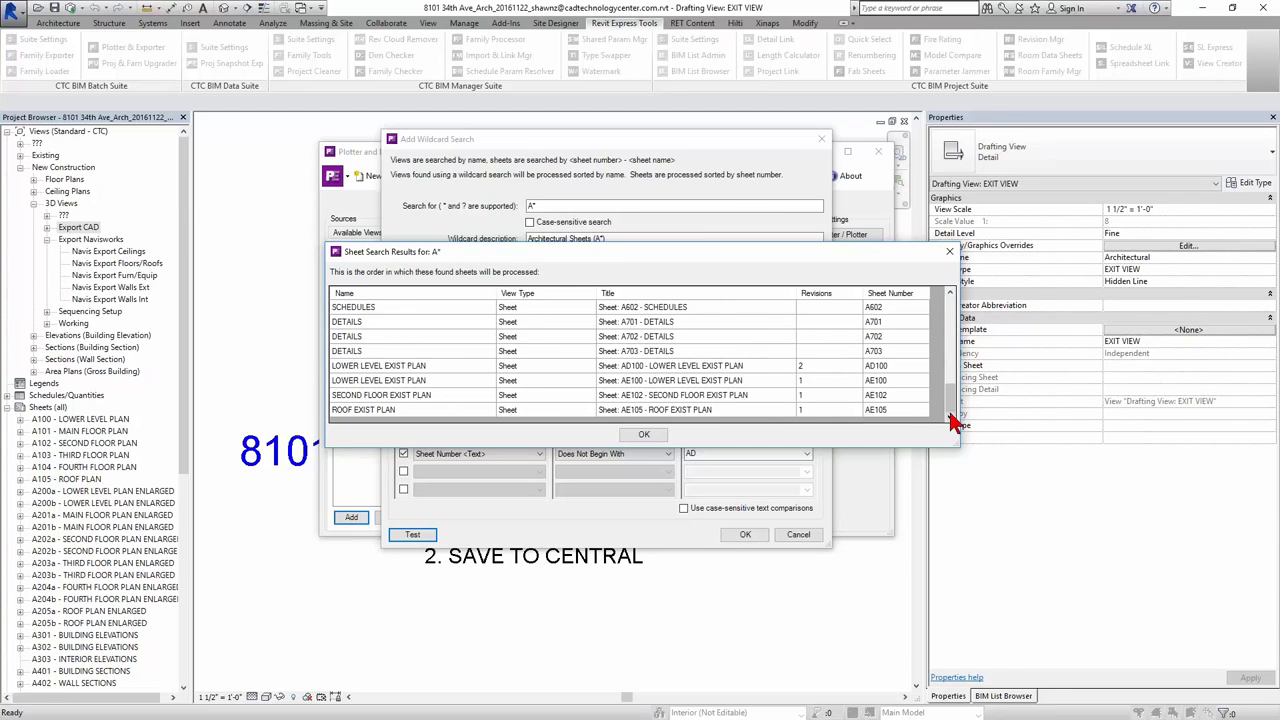
left_click(950, 253)
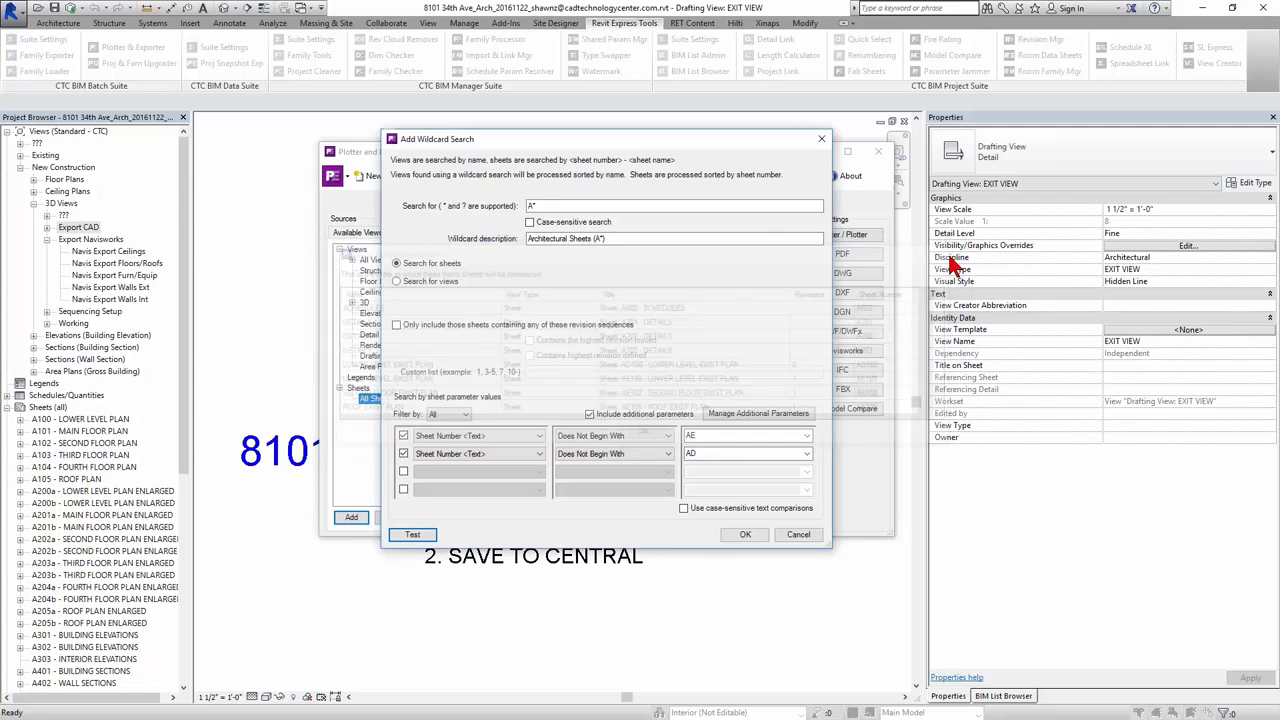
Broaden the search pattern to * and change the first filter to Sheet Discipline Equals Architecture.
left_click(698, 436)
double_click(533, 206)
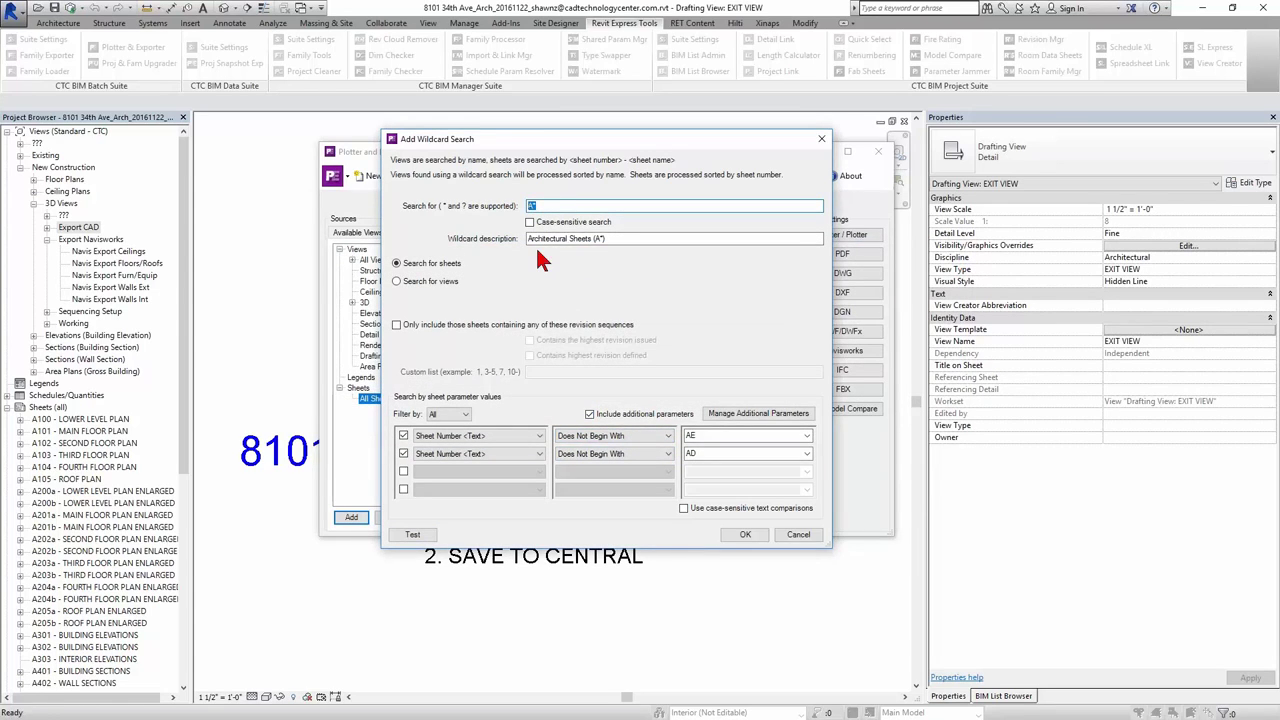
left_click(514, 438)
left_click(500, 622)
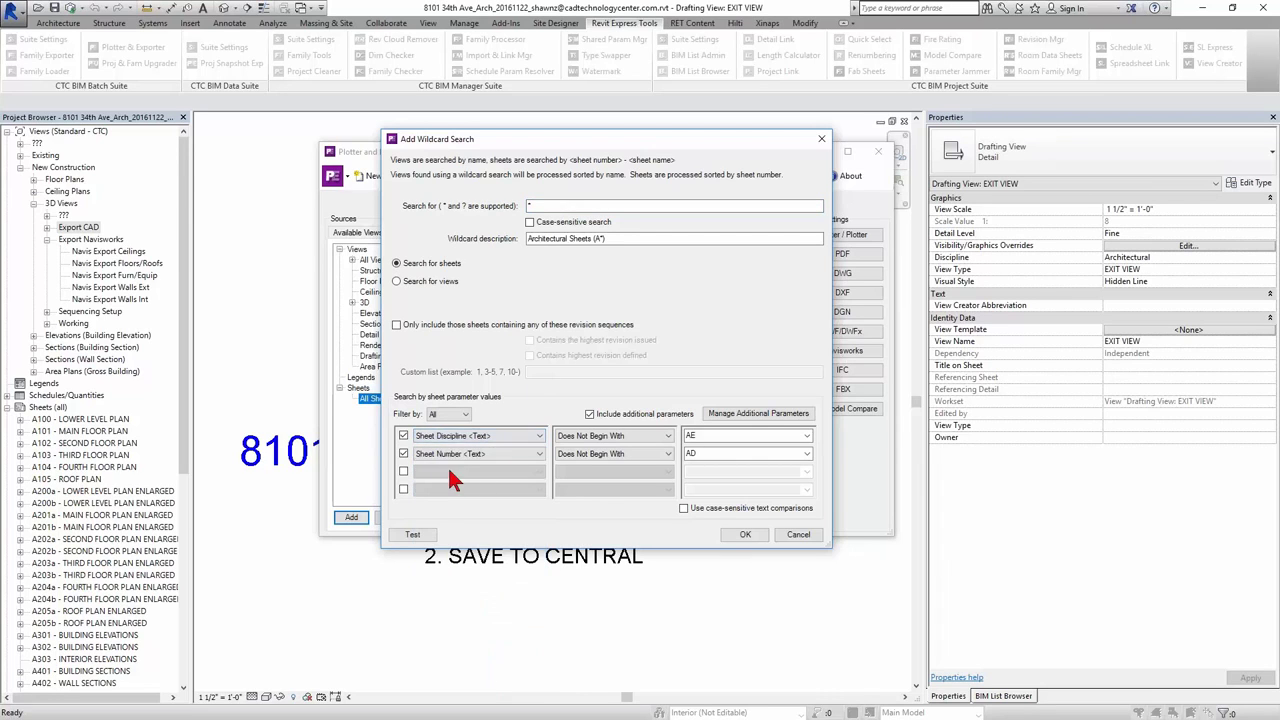
left_click(595, 436)
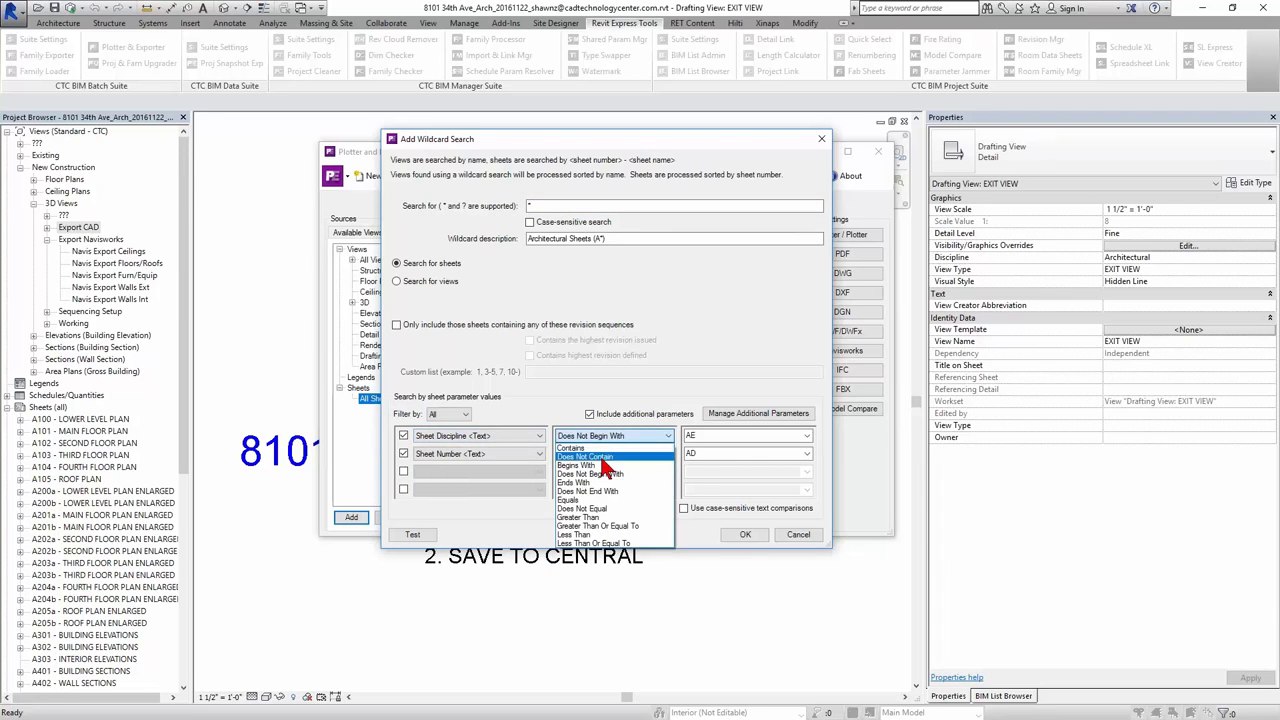
left_click(598, 500)
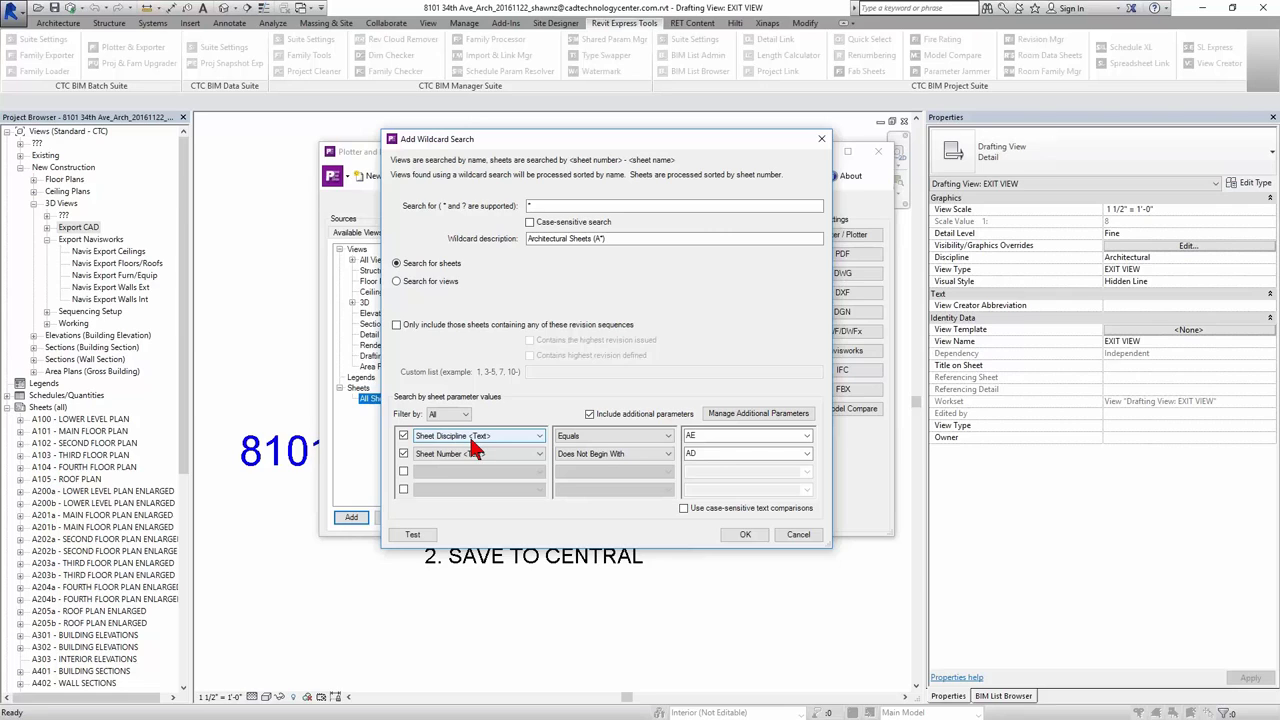
left_click(764, 436)
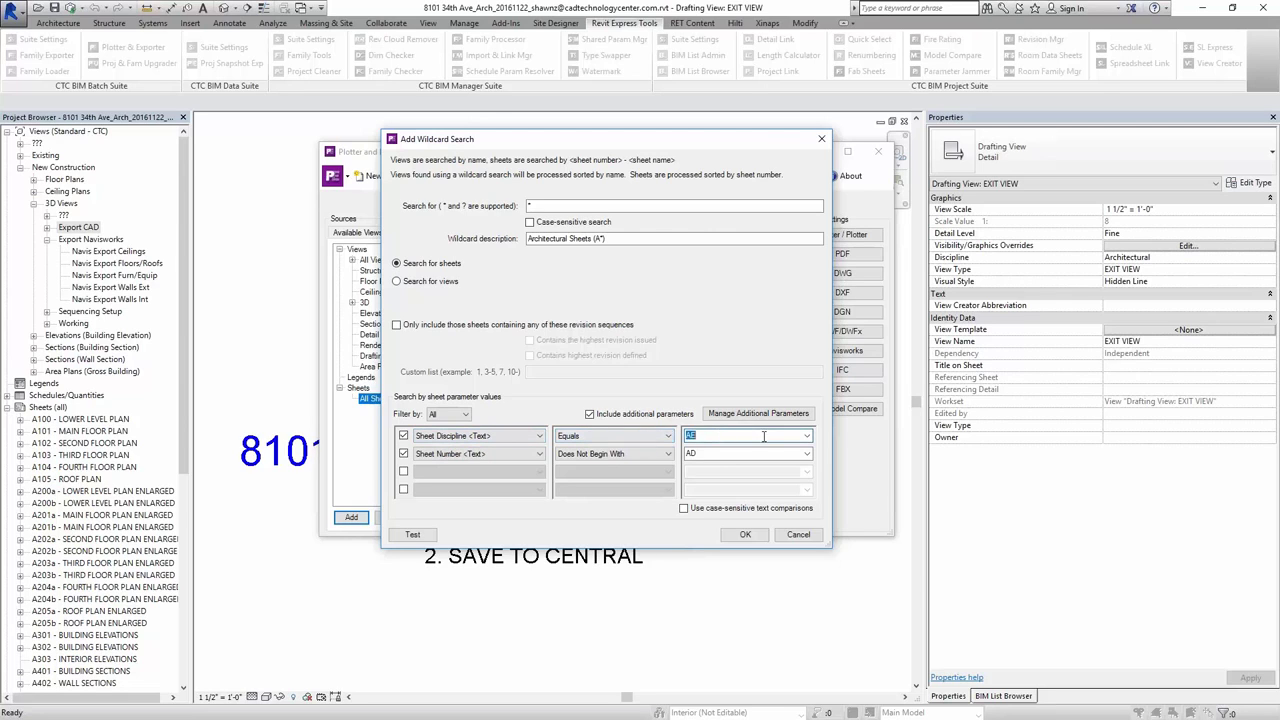
left_click(806, 436)
left_click(765, 452)
Change the second parameter filter to Sheet Phase Equals New.
left_click(511, 453)
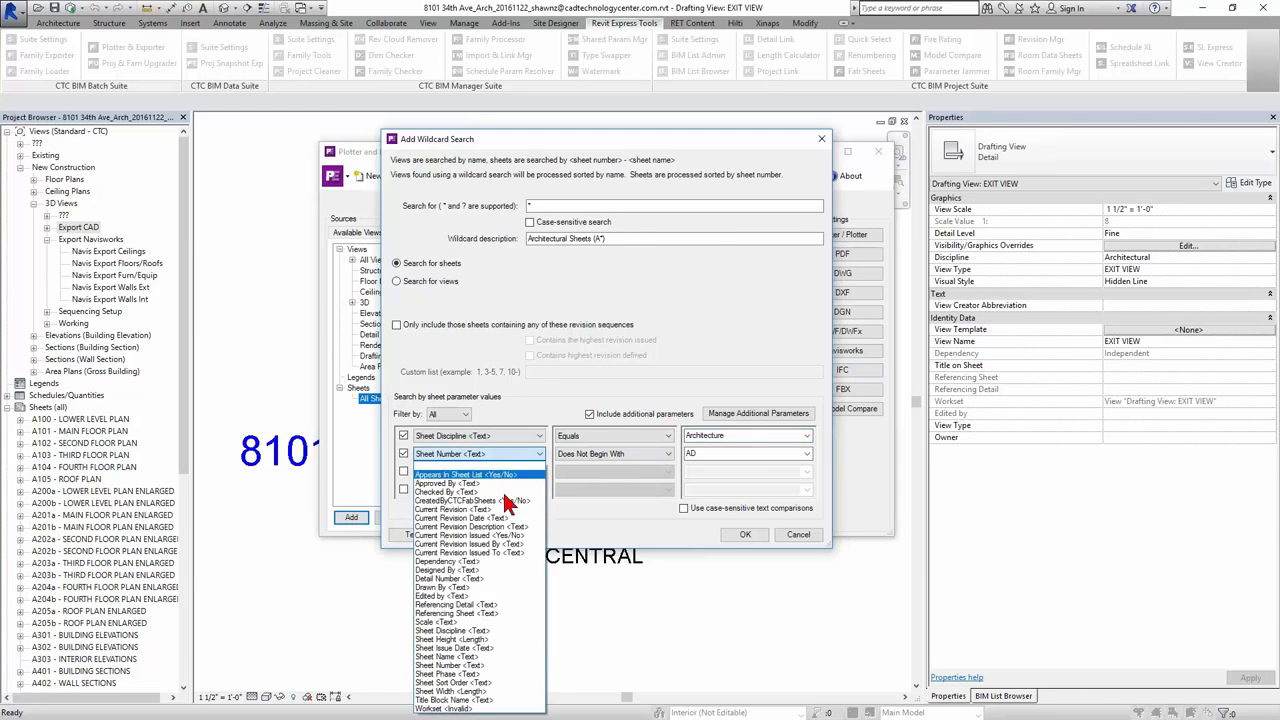
left_click(502, 674)
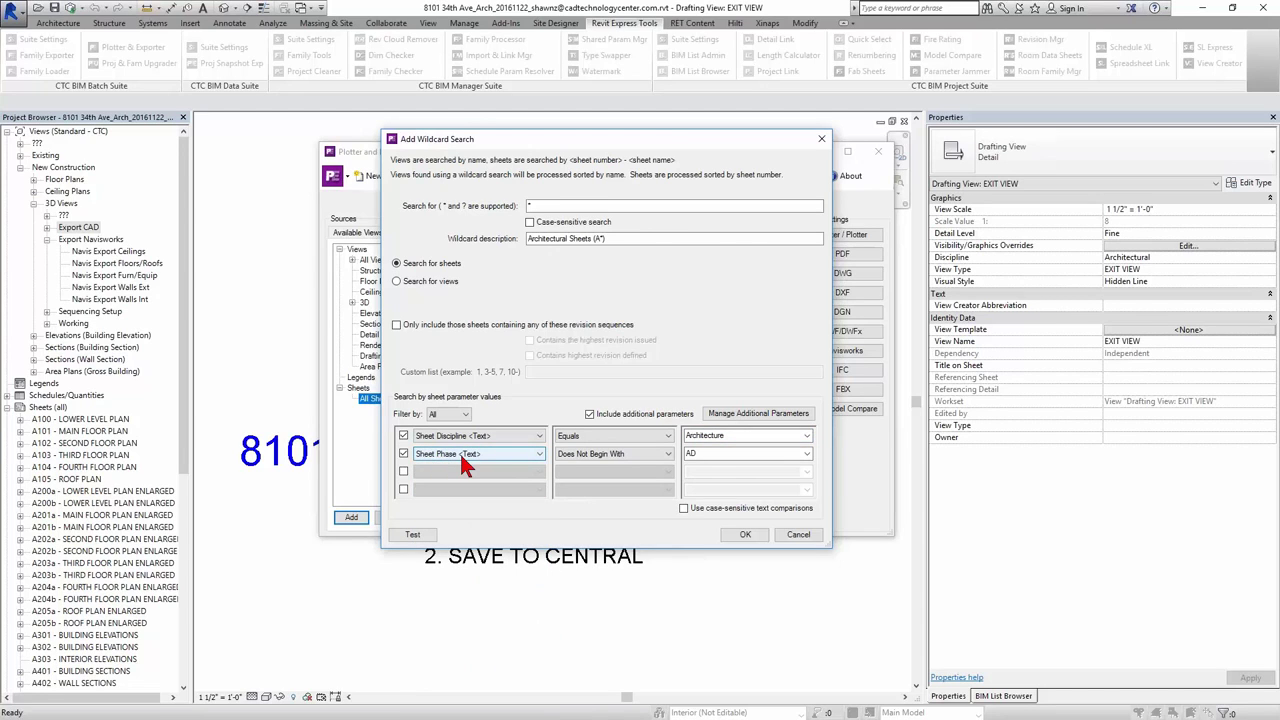
left_click(610, 455)
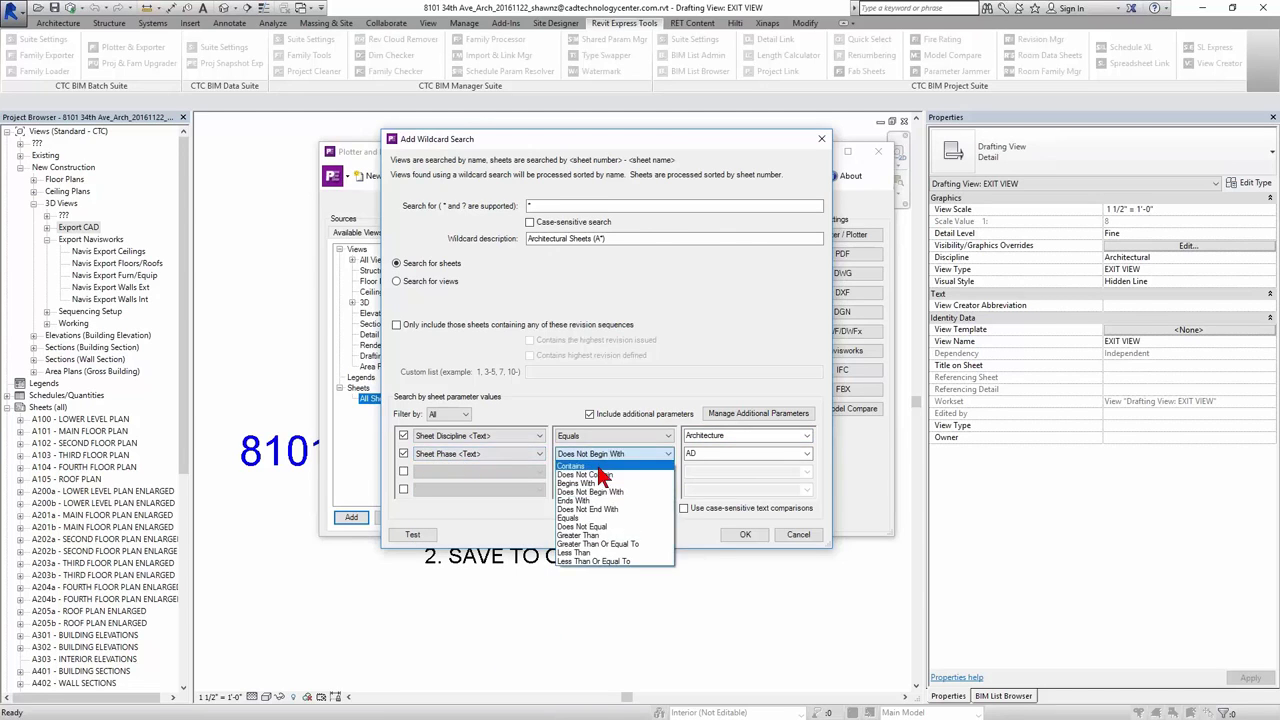
left_click(598, 518)
left_click(806, 454)
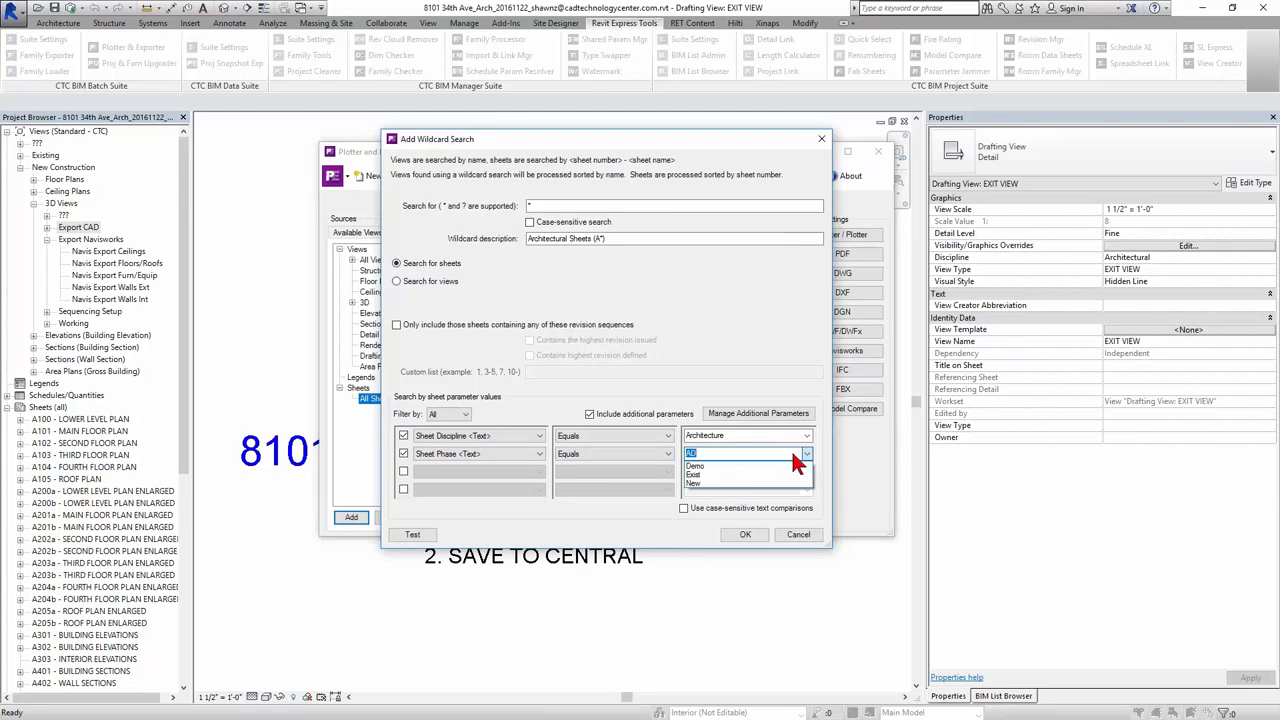
left_click(720, 483)
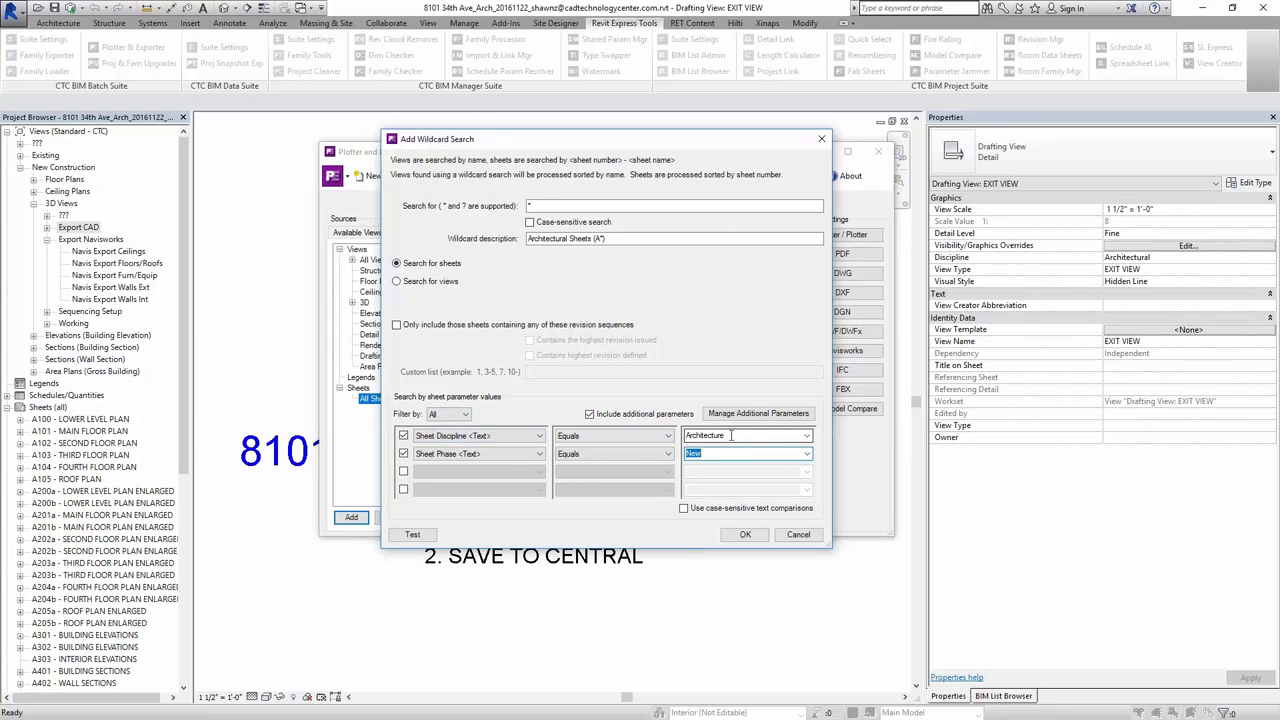
Test the discipline and phase search and review the full list of matching sheets.
left_click(418, 535)
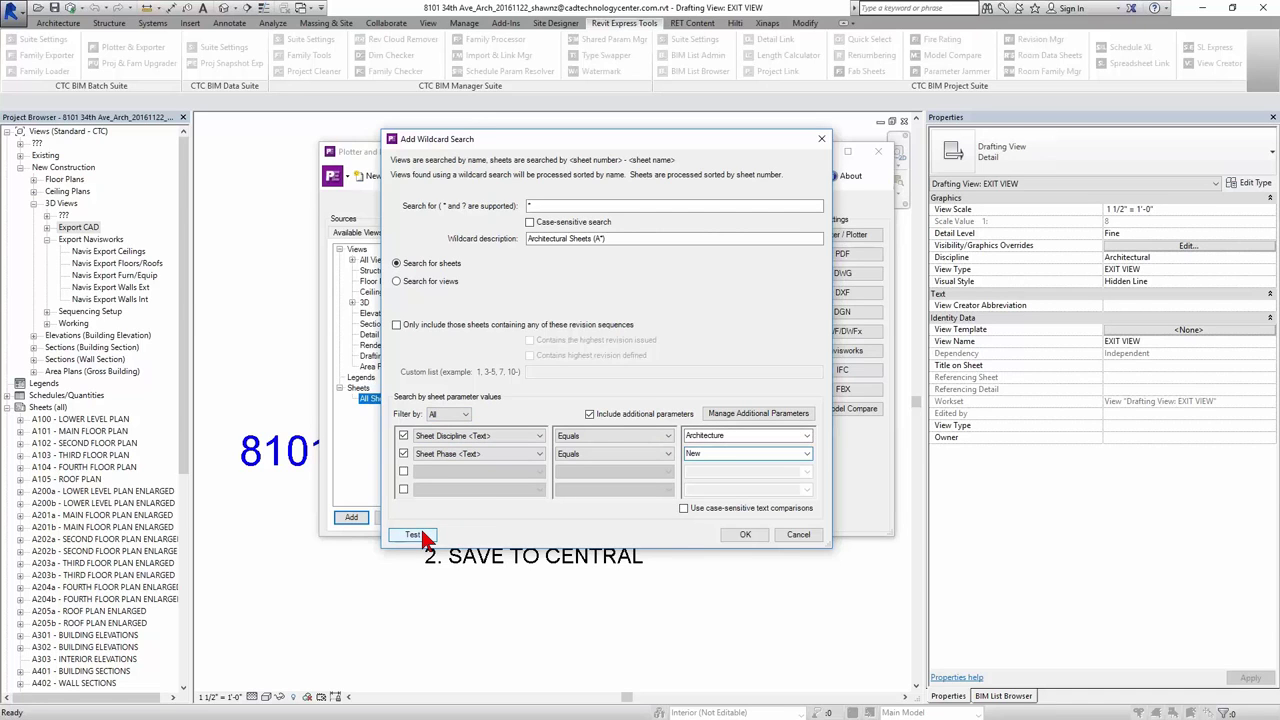
left_click_drag(885, 432, 976, 470)
left_click_drag(967, 318, 971, 423)
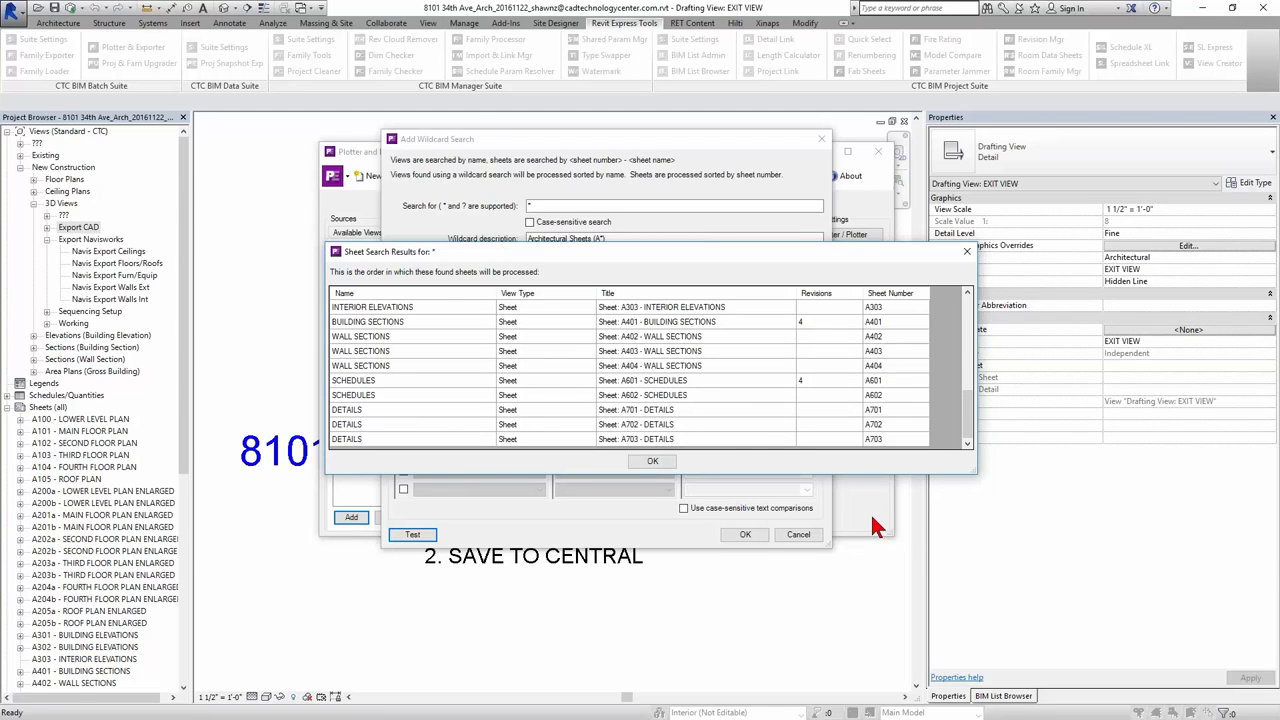
left_click(655, 462)
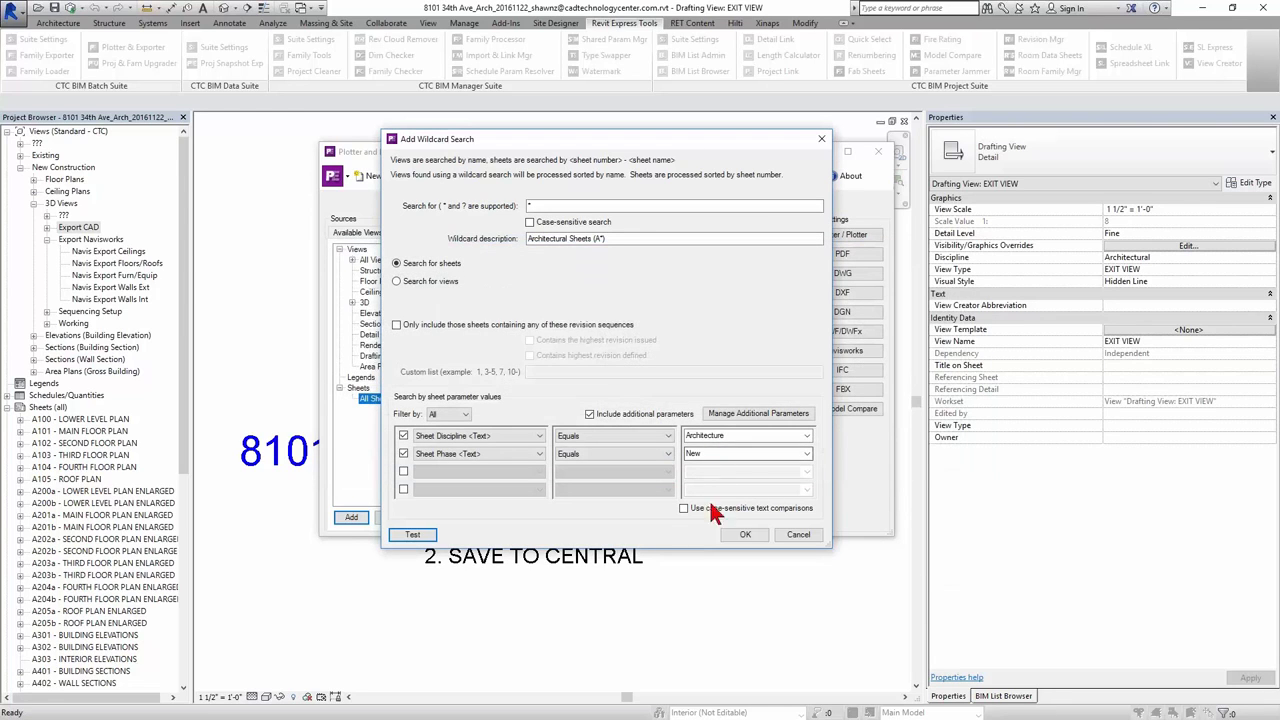
Change the wildcard description to Architectural Sheets (Arch New) and save the search to the library.
left_click(600, 238)
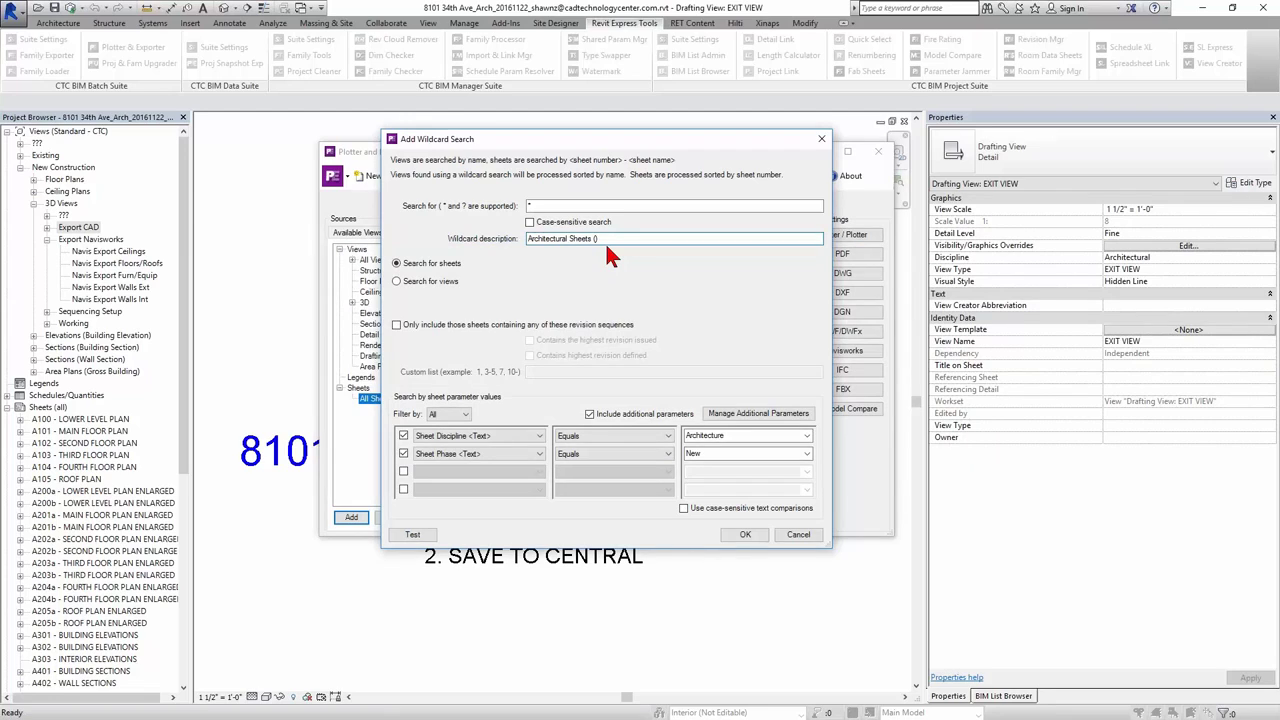
type("Arch New")
left_click_drag(594, 238, 630, 238)
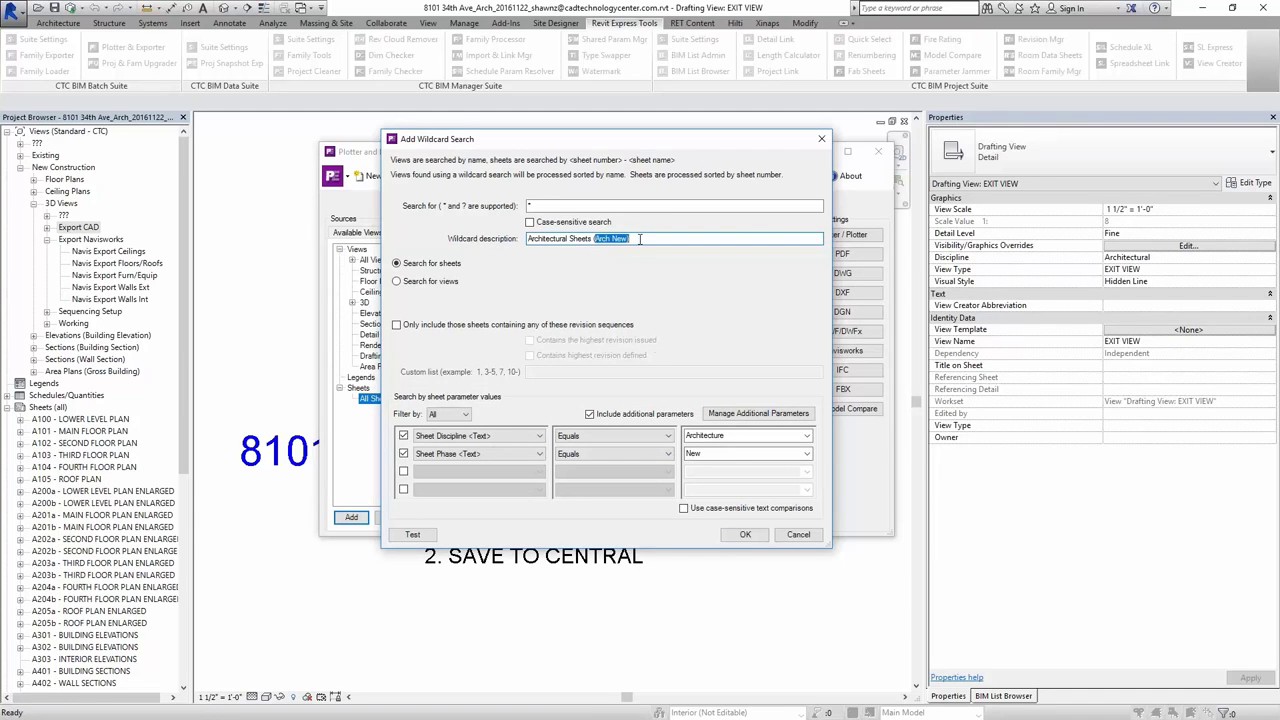
left_click(746, 534)
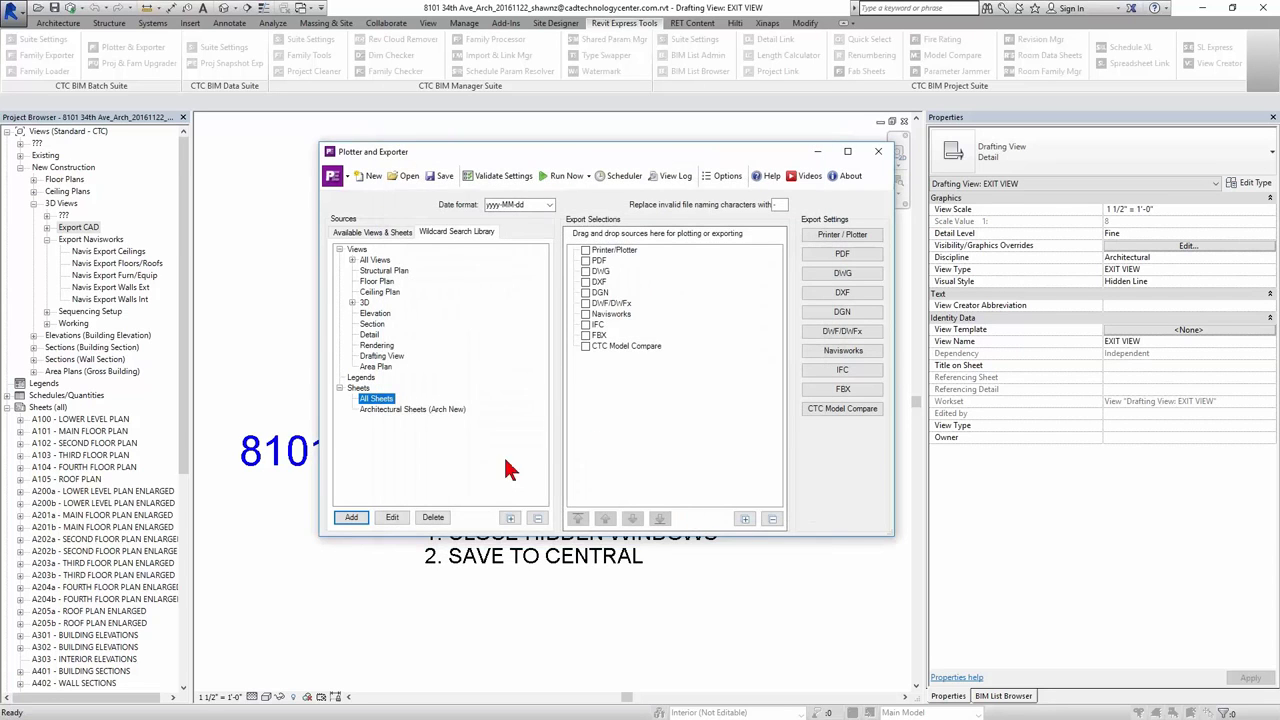
Start another wildcard search for sheets matching * and describe it as Architectural Exist (Arch Exist).
left_click(426, 409)
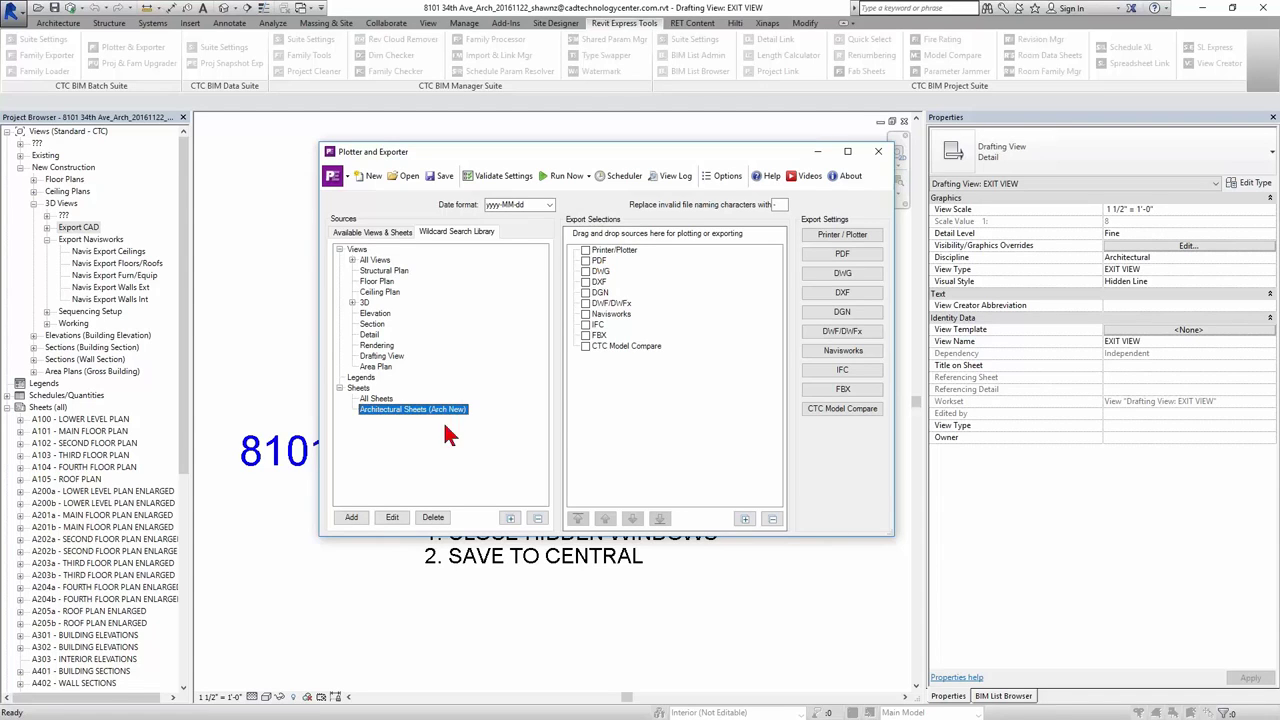
left_click(352, 518)
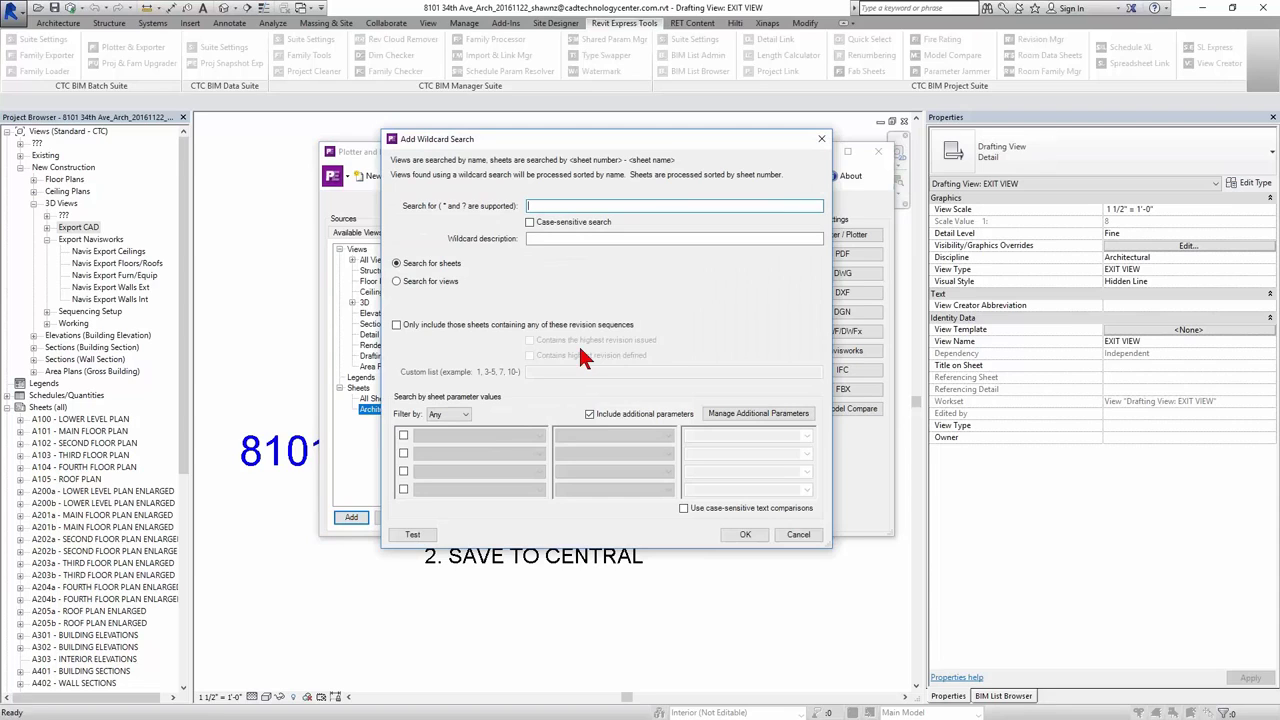
type("*")
key("Tab")
type("A")
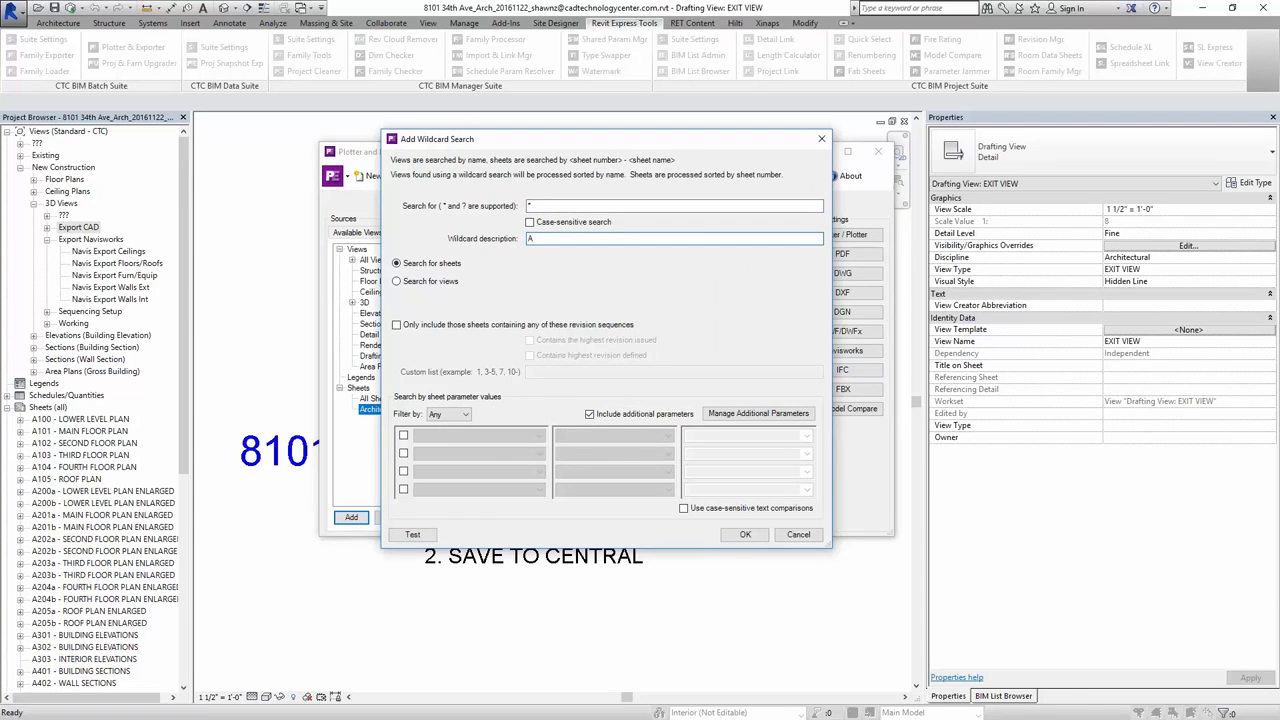
left_click_drag(586, 140, 710, 136)
type("rchitectural Exist (Arch Exist")
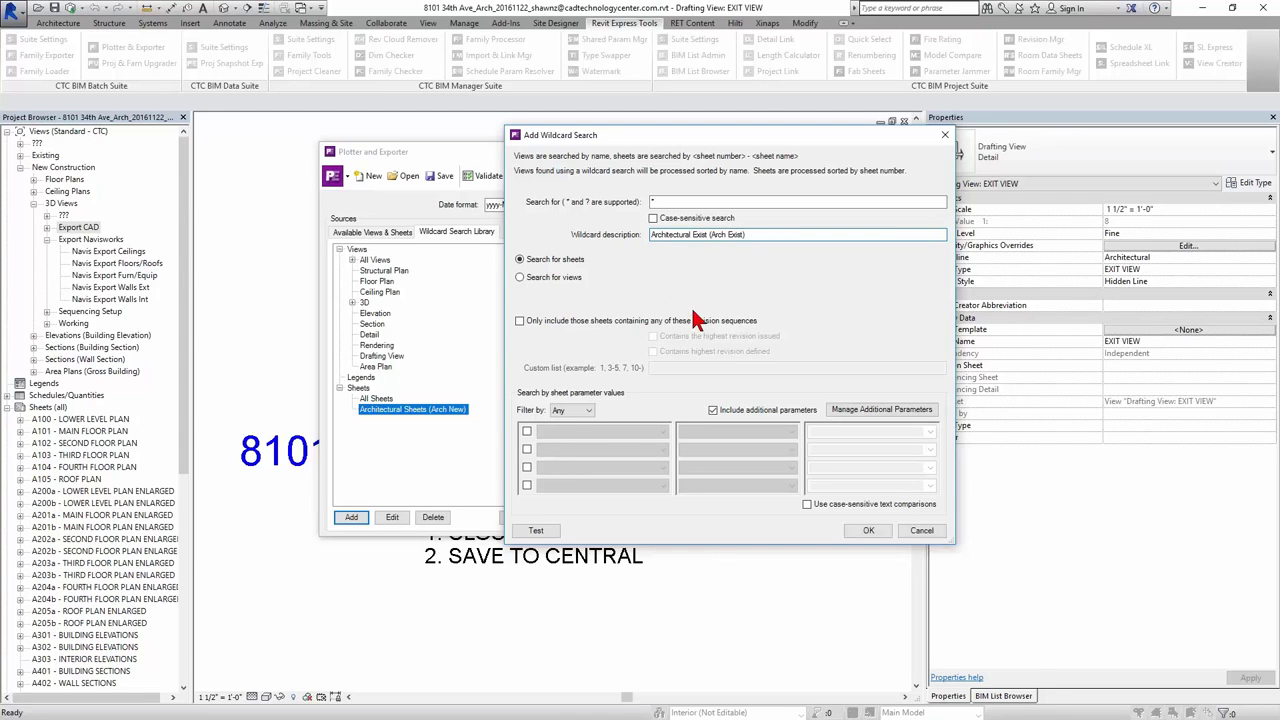
Enable the first two parameter filters and assign them to Sheet Discipline and Sheet Phase.
left_click(527, 431)
left_click(527, 449)
left_click(600, 431)
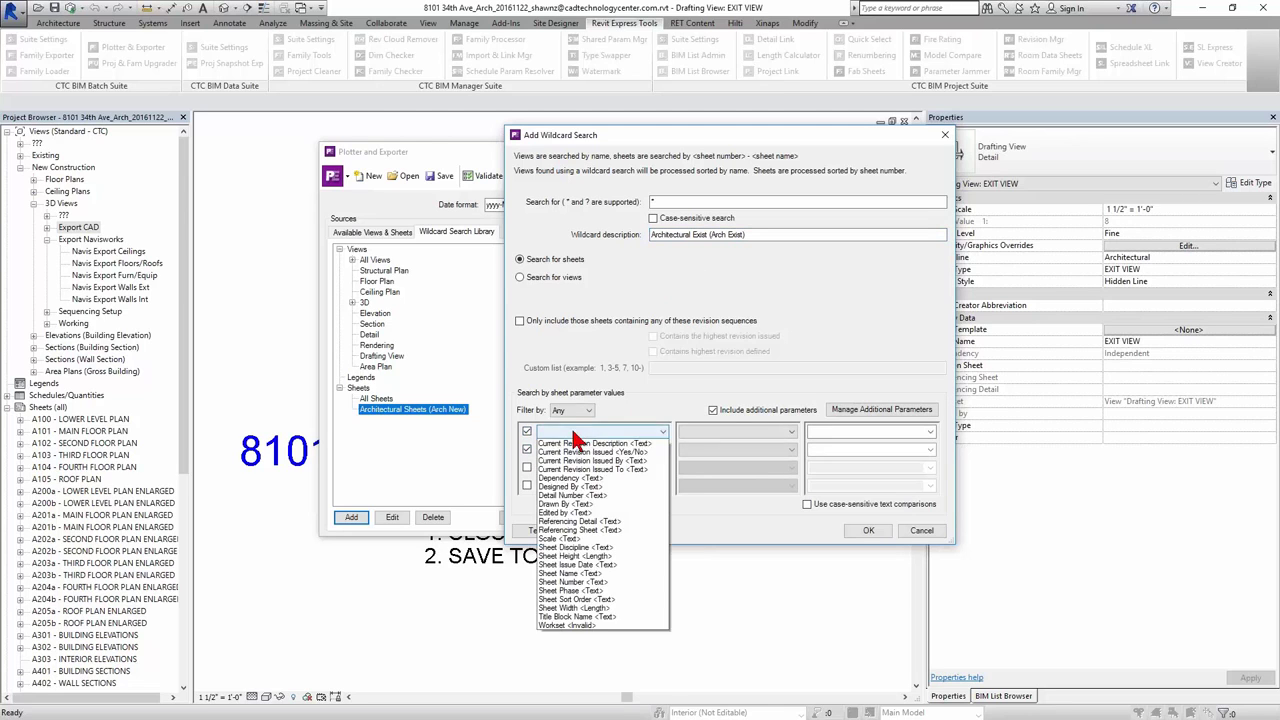
left_click(578, 608)
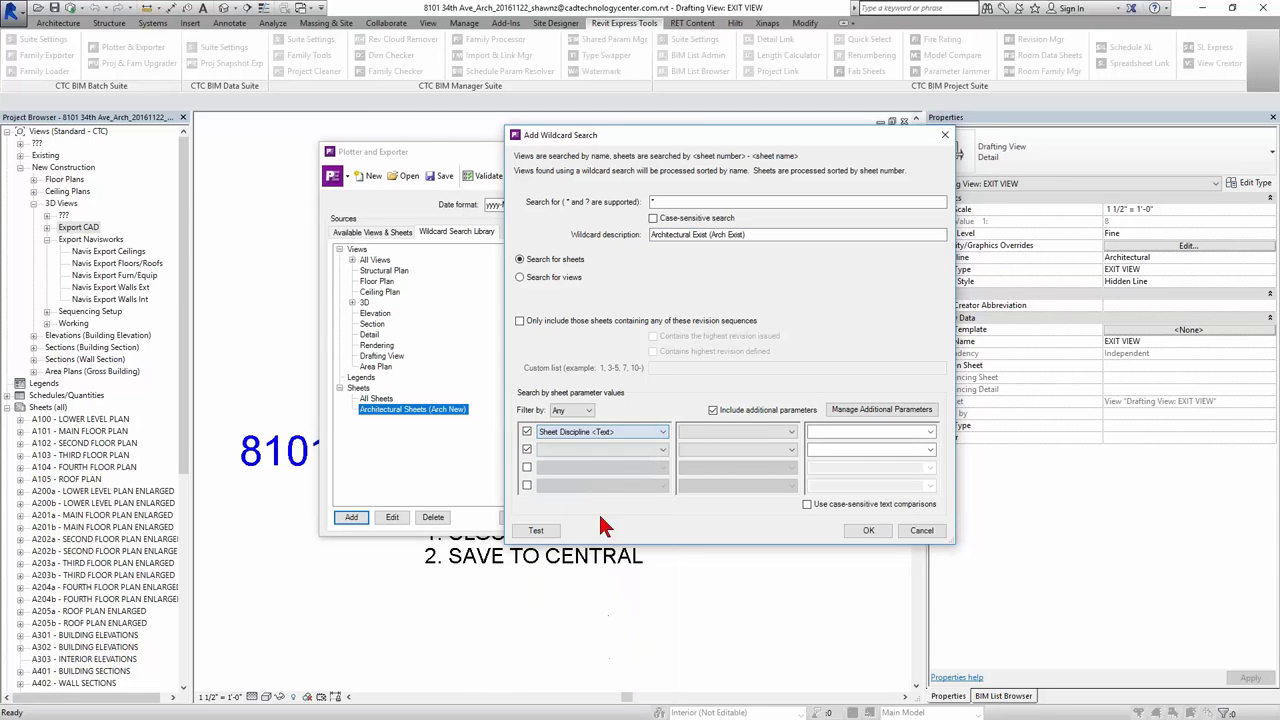
left_click(592, 453)
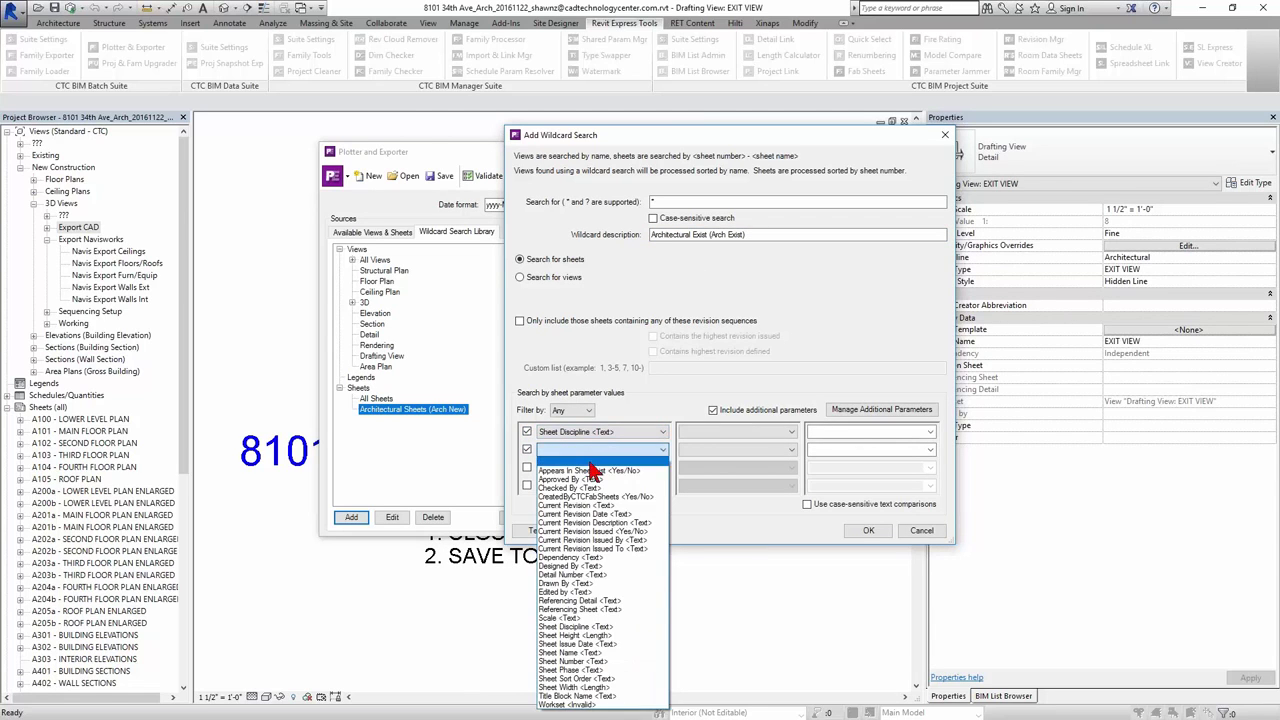
left_click(606, 670)
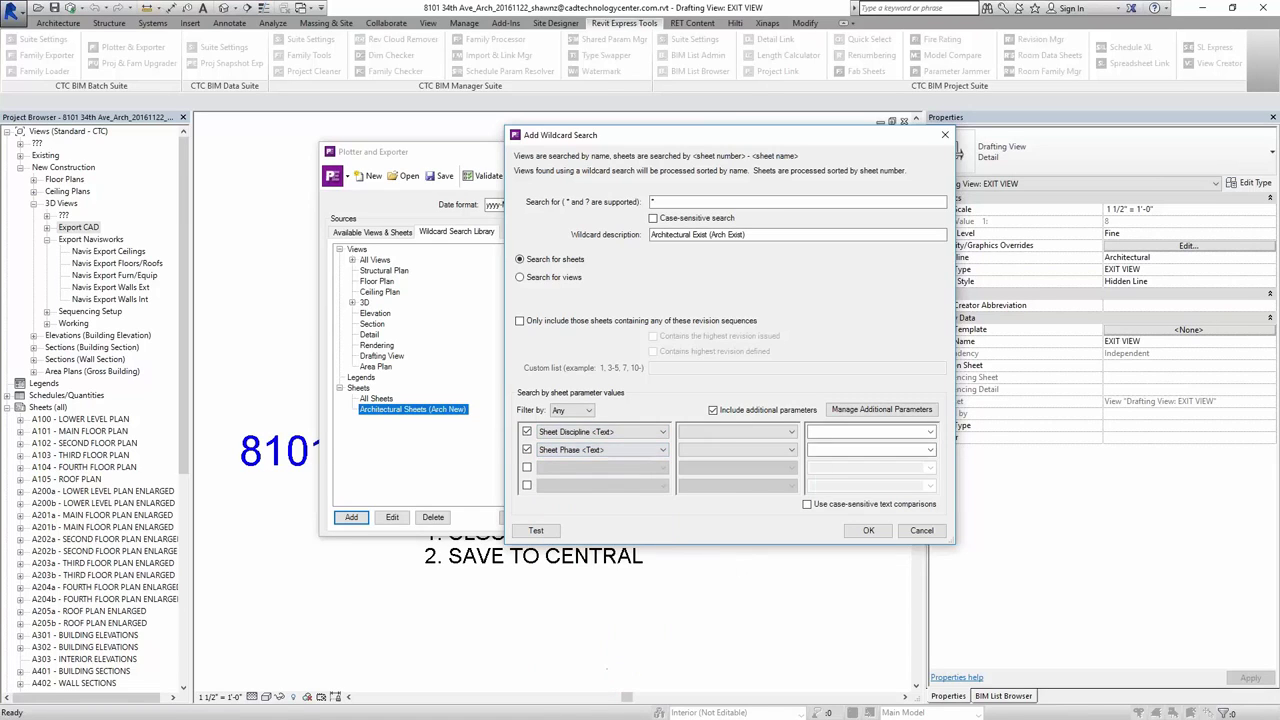
Set the filter conditions to Sheet Discipline Equals Architecture and Sheet Phase Equals Exist.
left_click(780, 433)
left_click(776, 497)
left_click(772, 450)
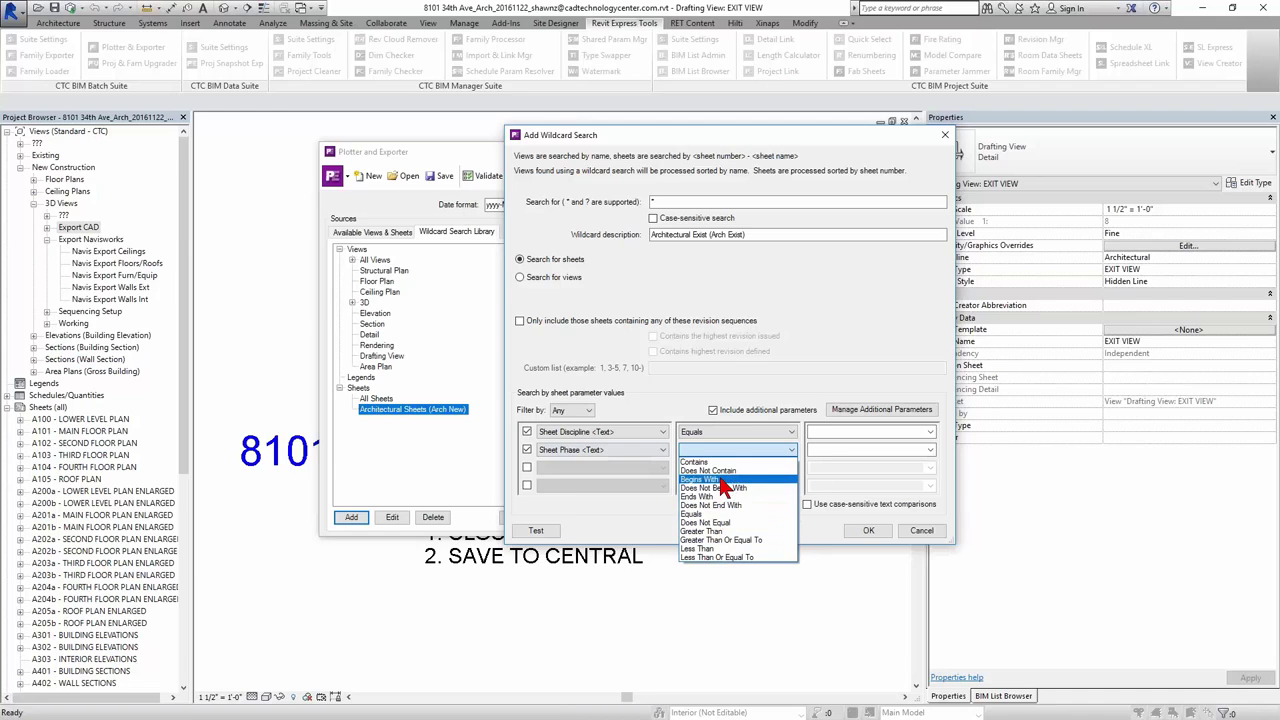
left_click(705, 513)
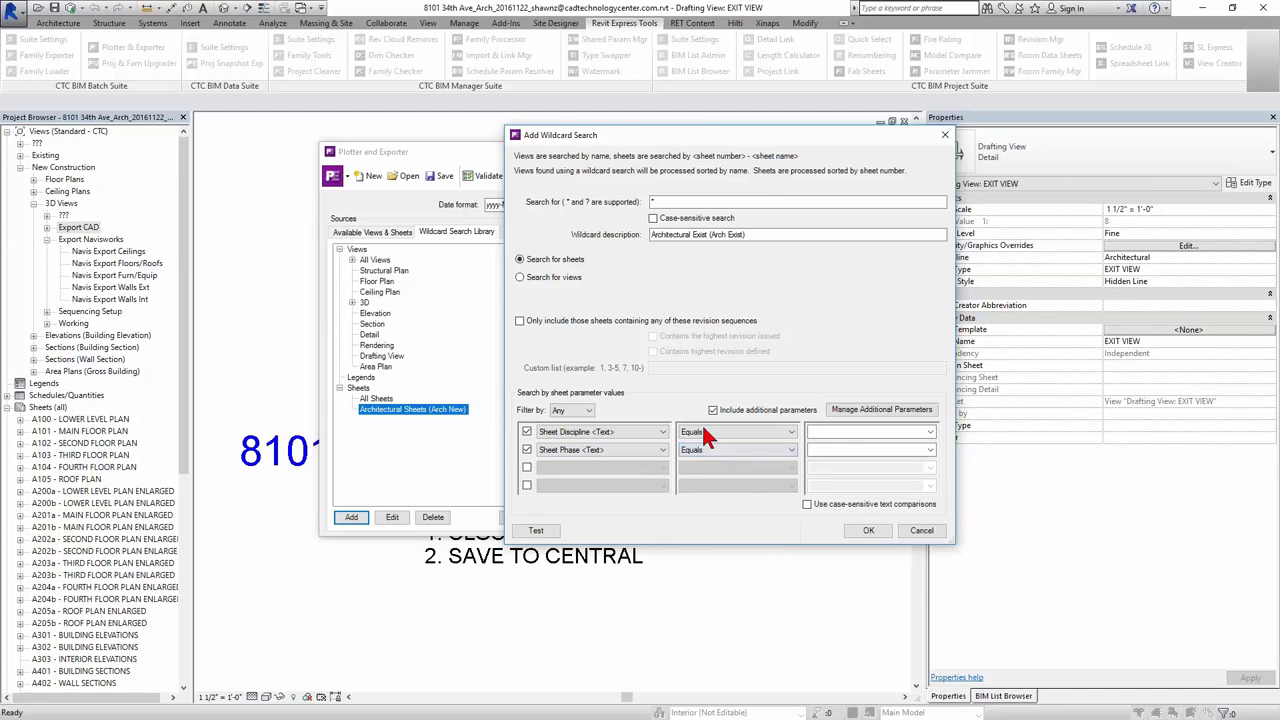
left_click(843, 433)
left_click(848, 447)
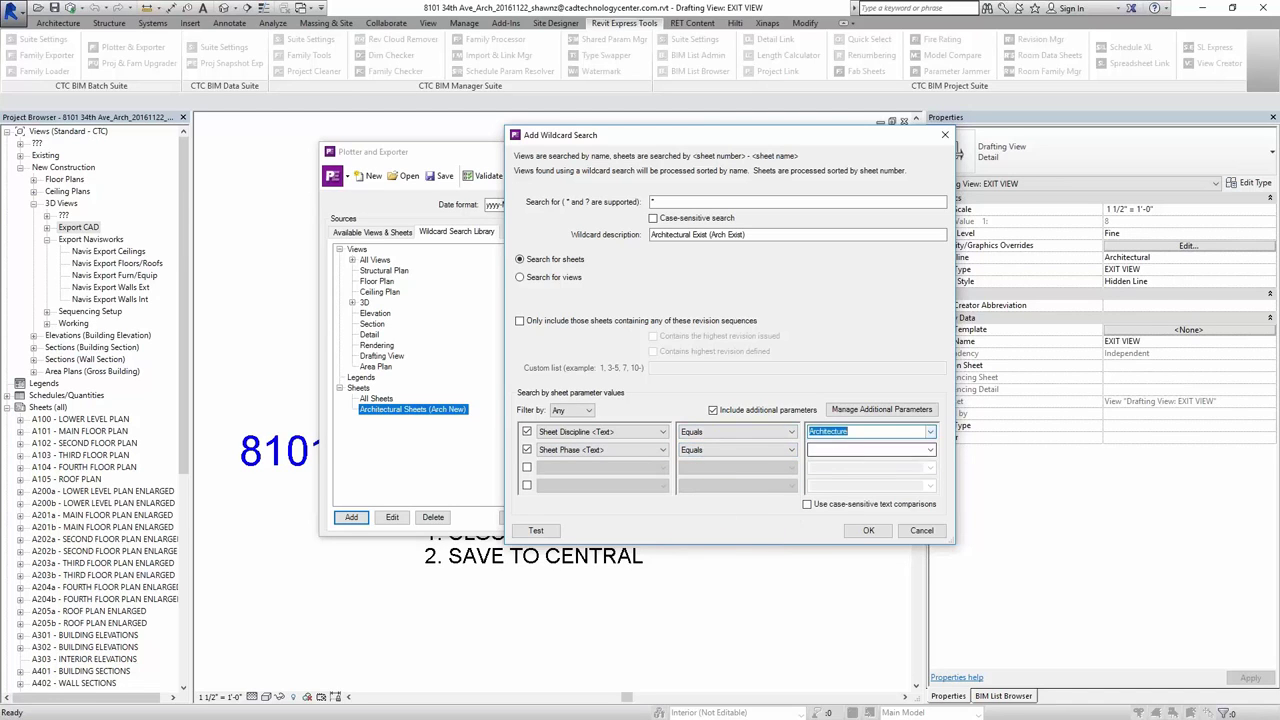
left_click(843, 449)
left_click(843, 466)
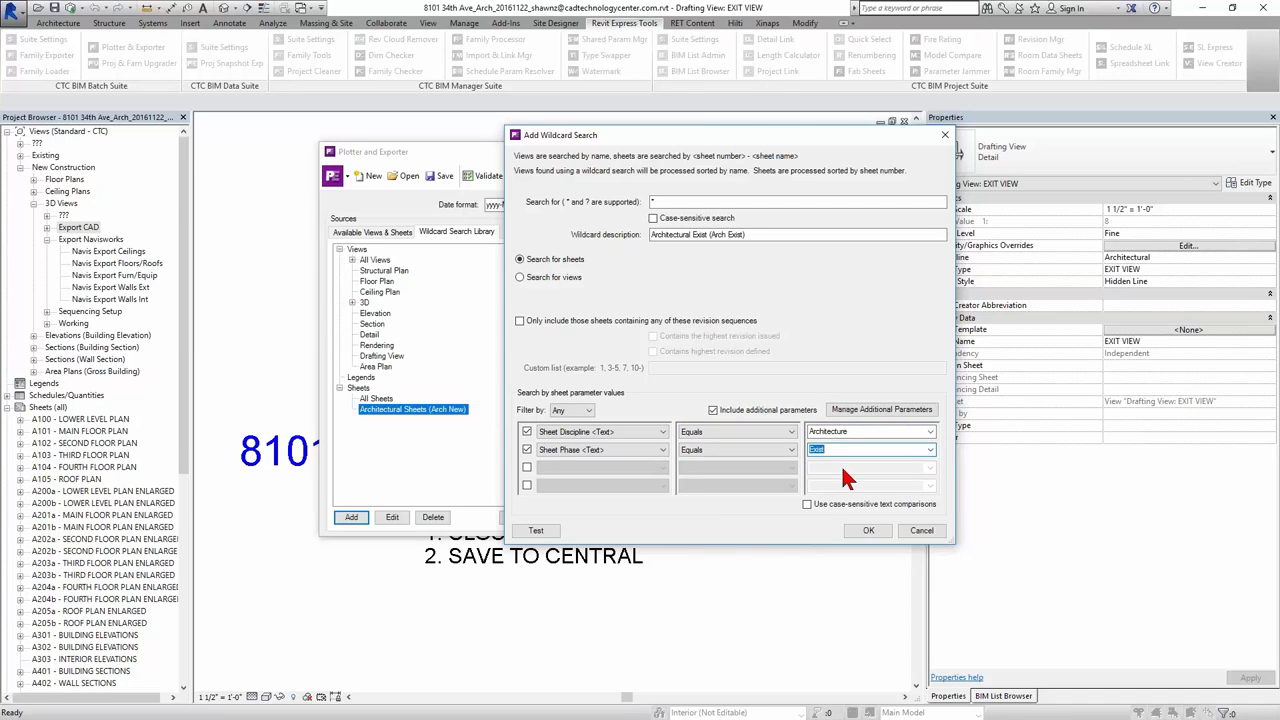
Test the Arch Exist search, enlarge the results window and examine which sheets match.
left_click(541, 524)
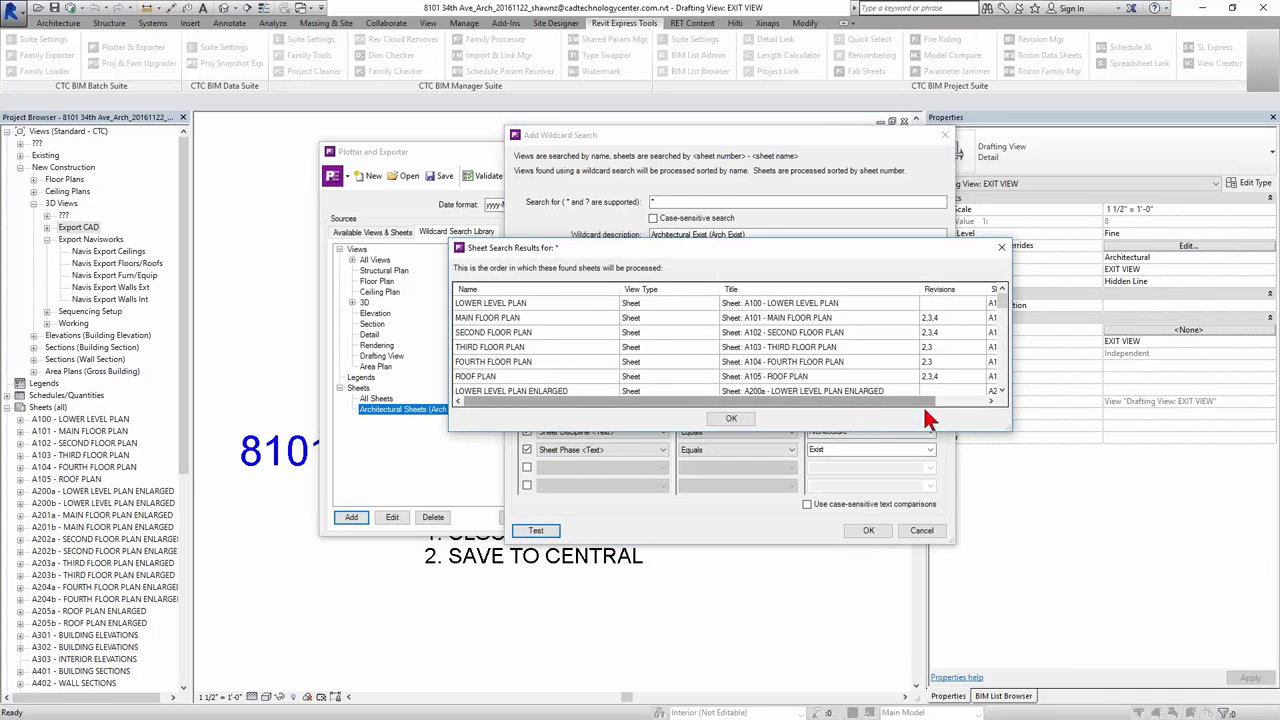
left_click_drag(1008, 428, 1091, 525)
left_click_drag(938, 239, 950, 91)
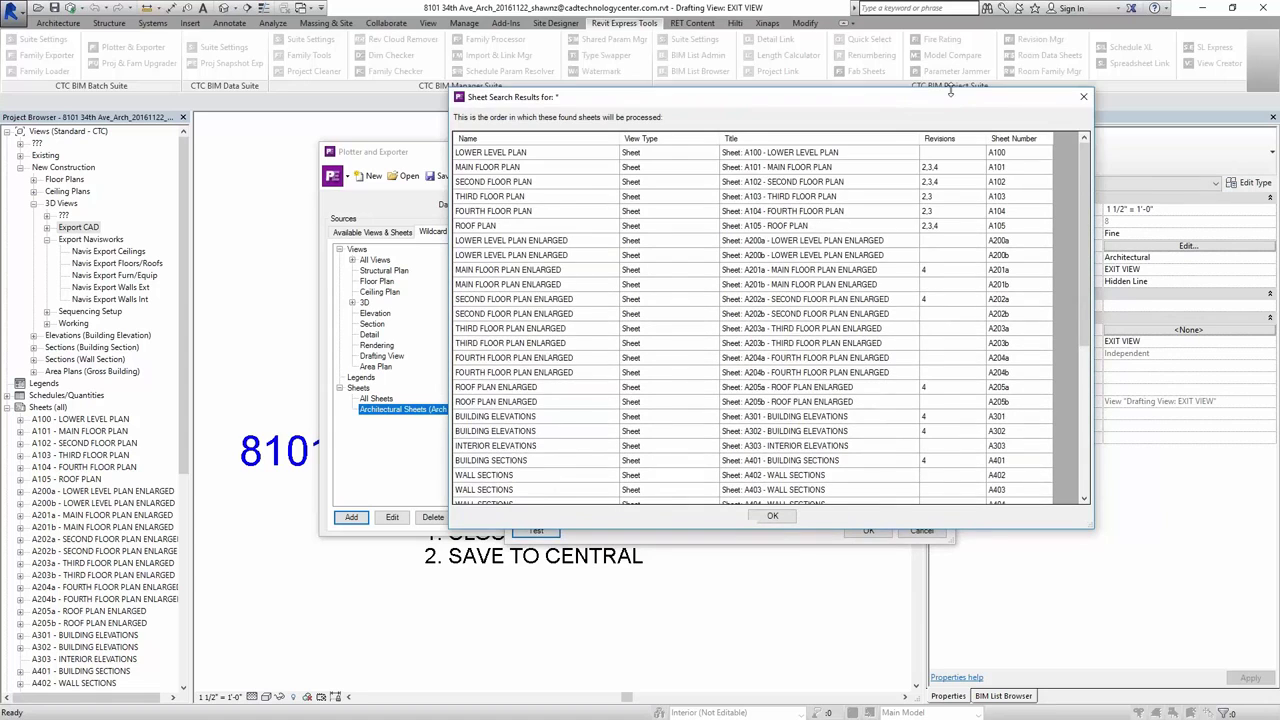
scroll(1000, 255, "down", 6)
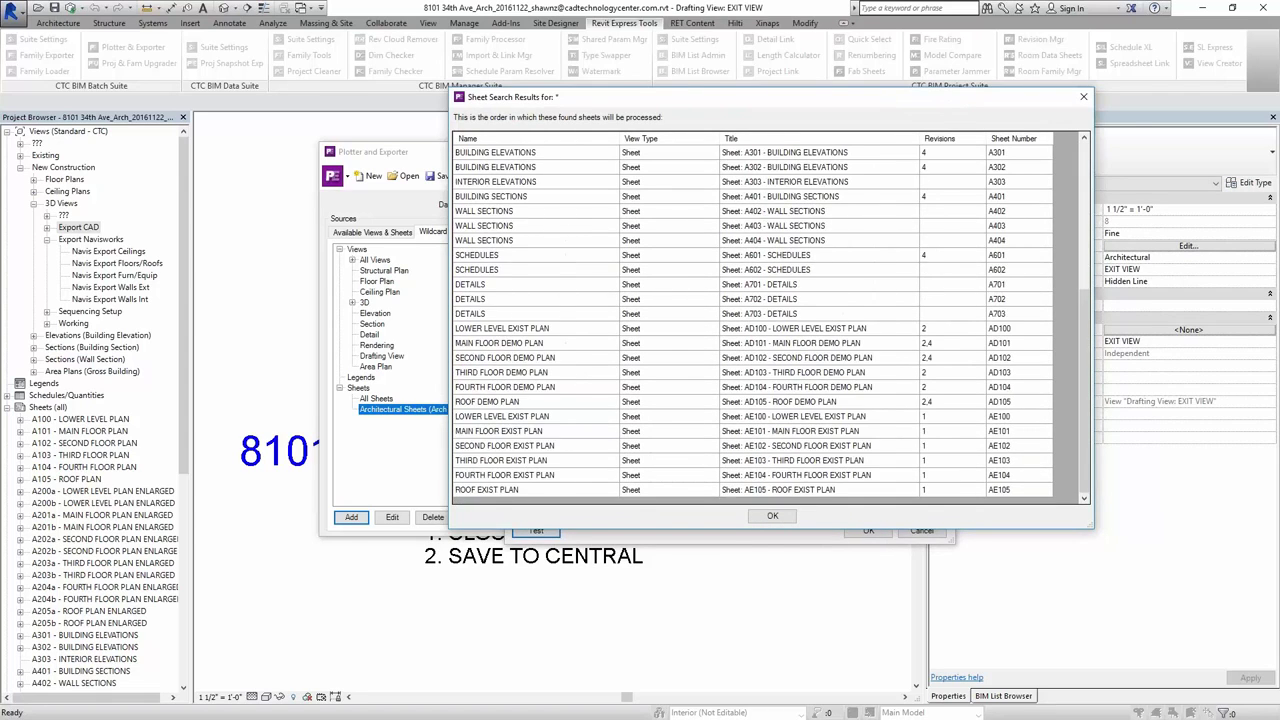
scroll(1015, 470, "up", 6)
scroll(1015, 470, "down", 6)
scroll(1013, 452, "up", 6)
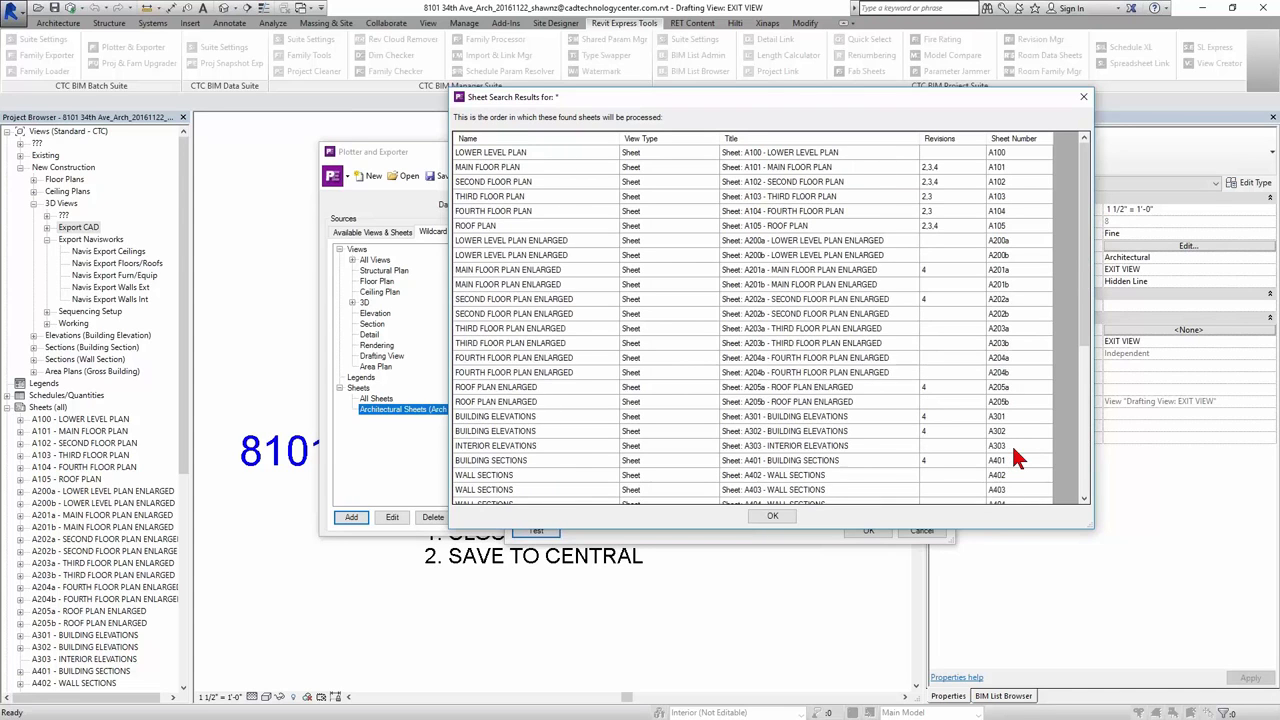
scroll(1013, 452, "down", 6)
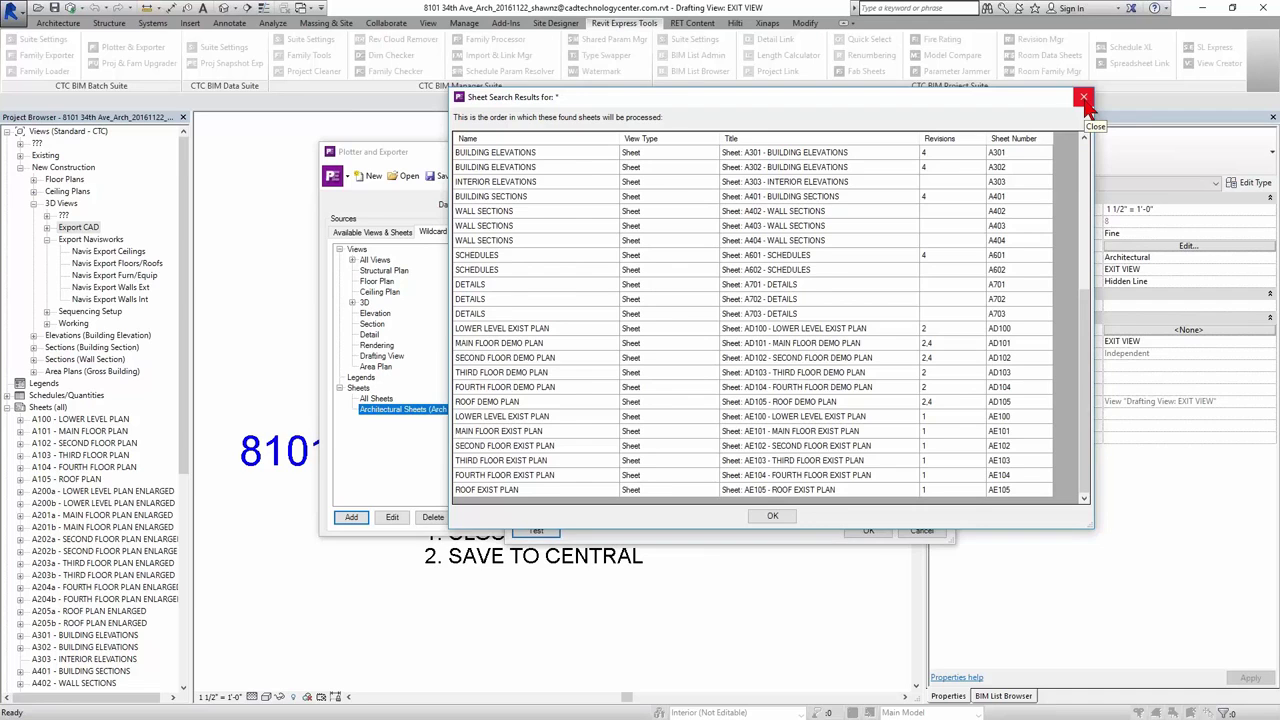
left_click(778, 516)
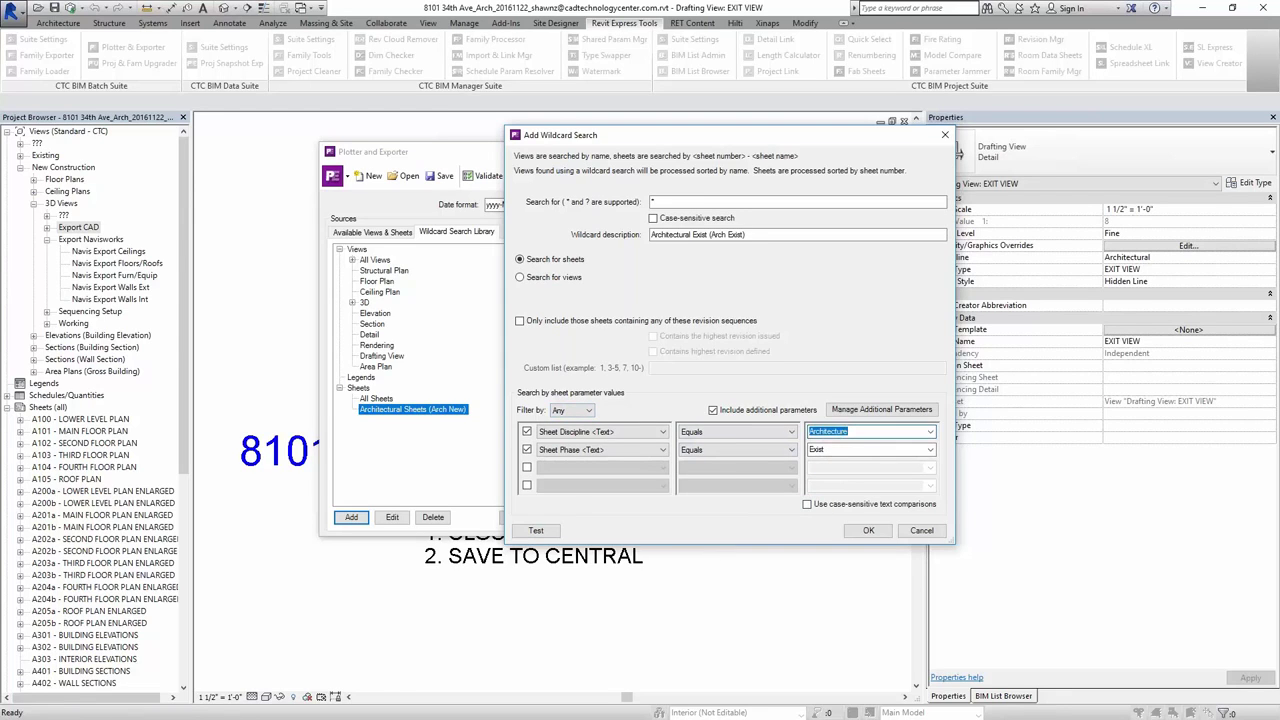
Set the parameter filtering to All so sheets must match both the discipline and the phase condition.
left_click(818, 449)
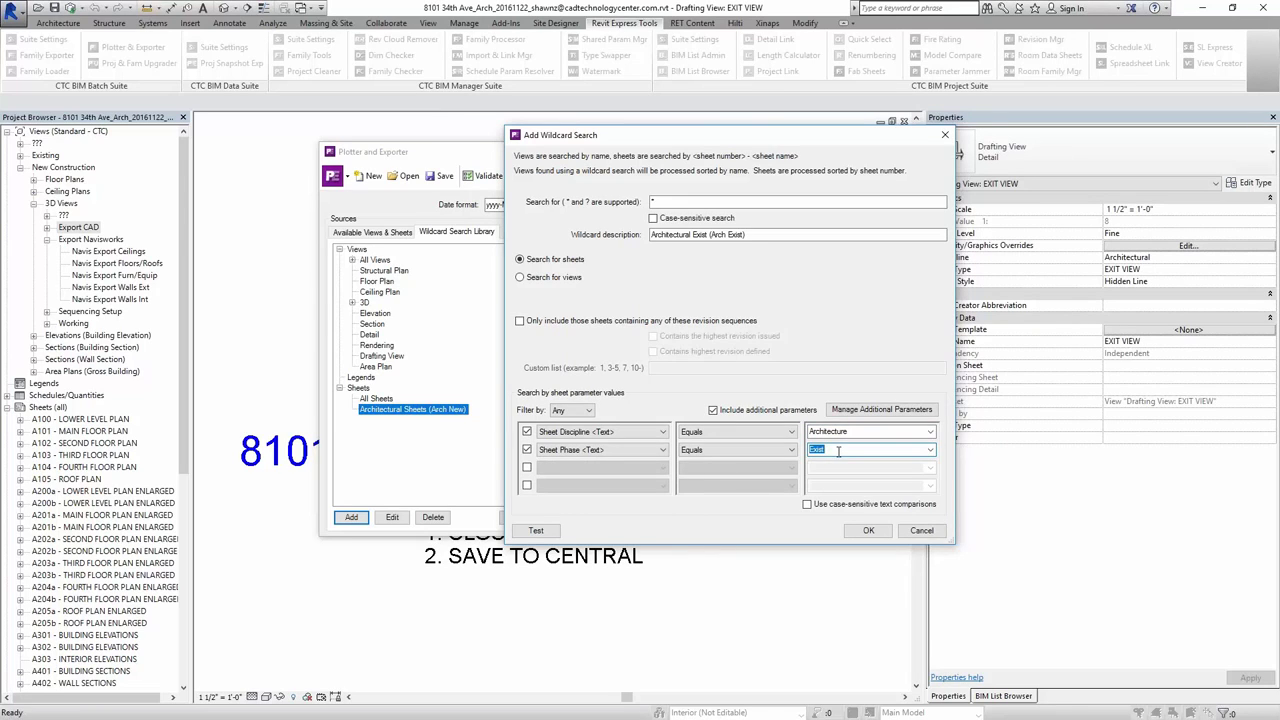
left_click(810, 434)
left_click(812, 447)
left_click(590, 411)
left_click(560, 418)
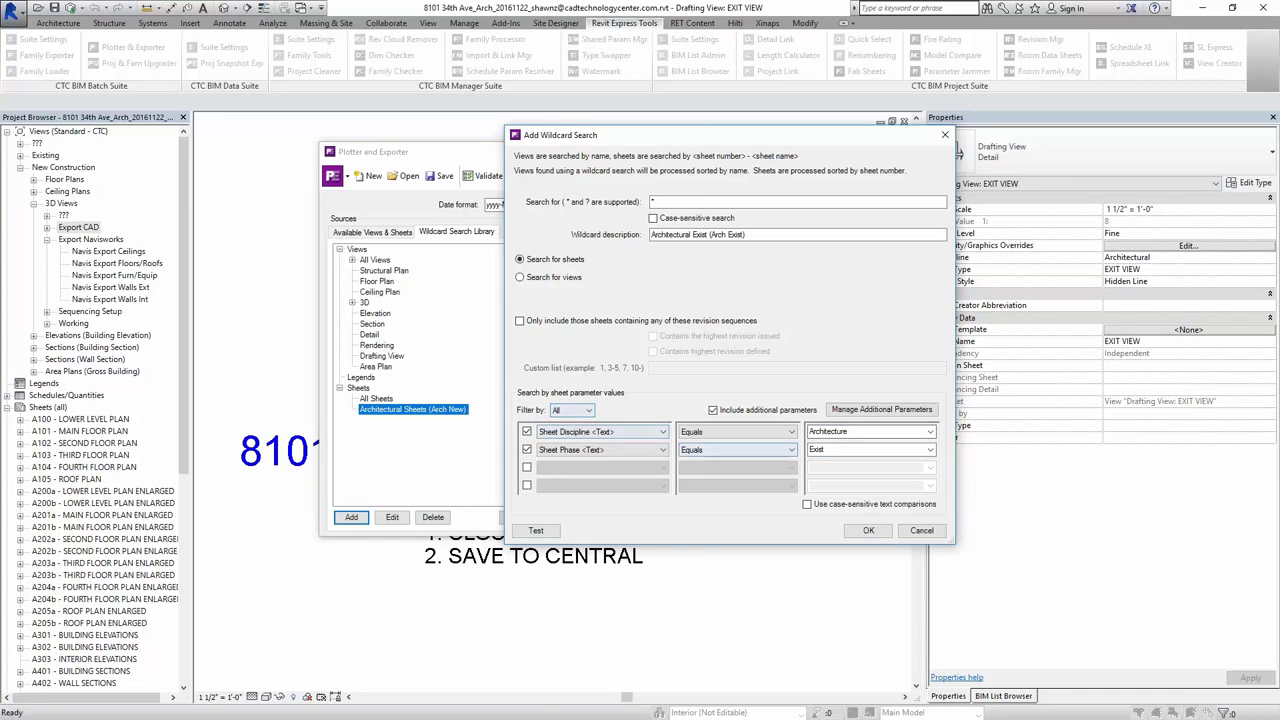
left_click(839, 432)
left_click(843, 450)
left_click(850, 435)
left_click(853, 451)
left_click(862, 432)
left_click(861, 450)
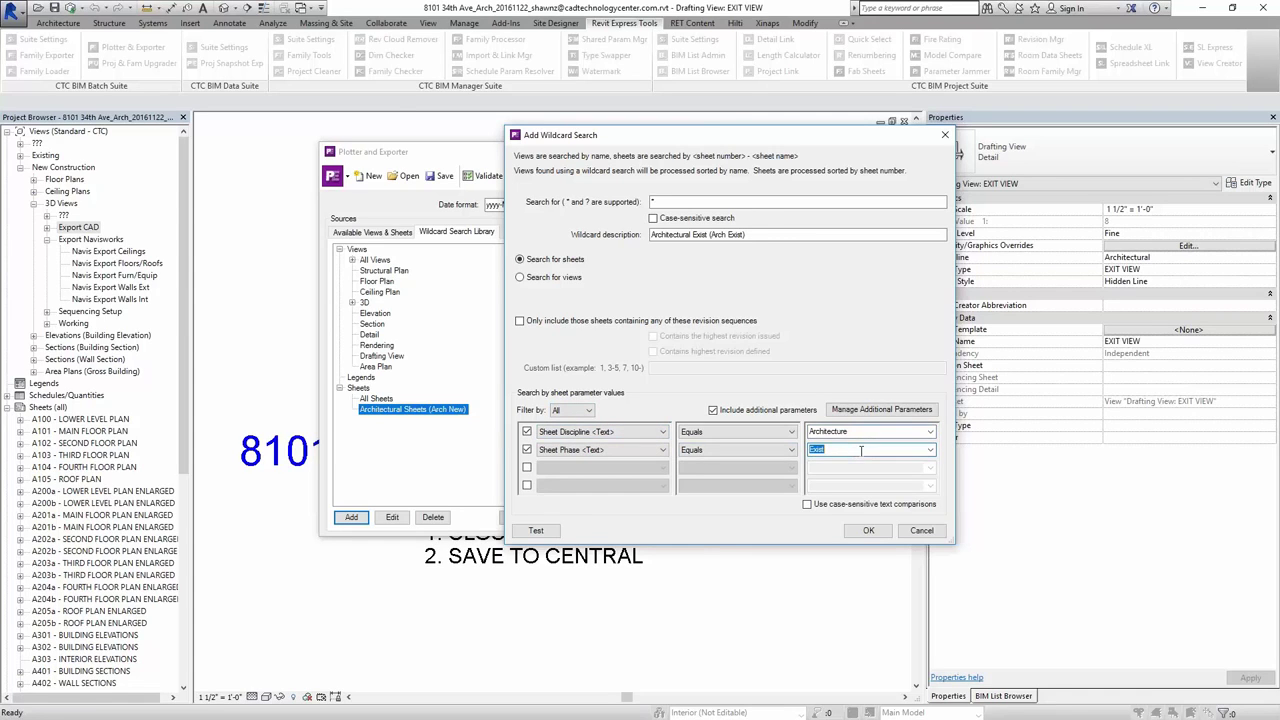
left_click(577, 412)
left_click(572, 419)
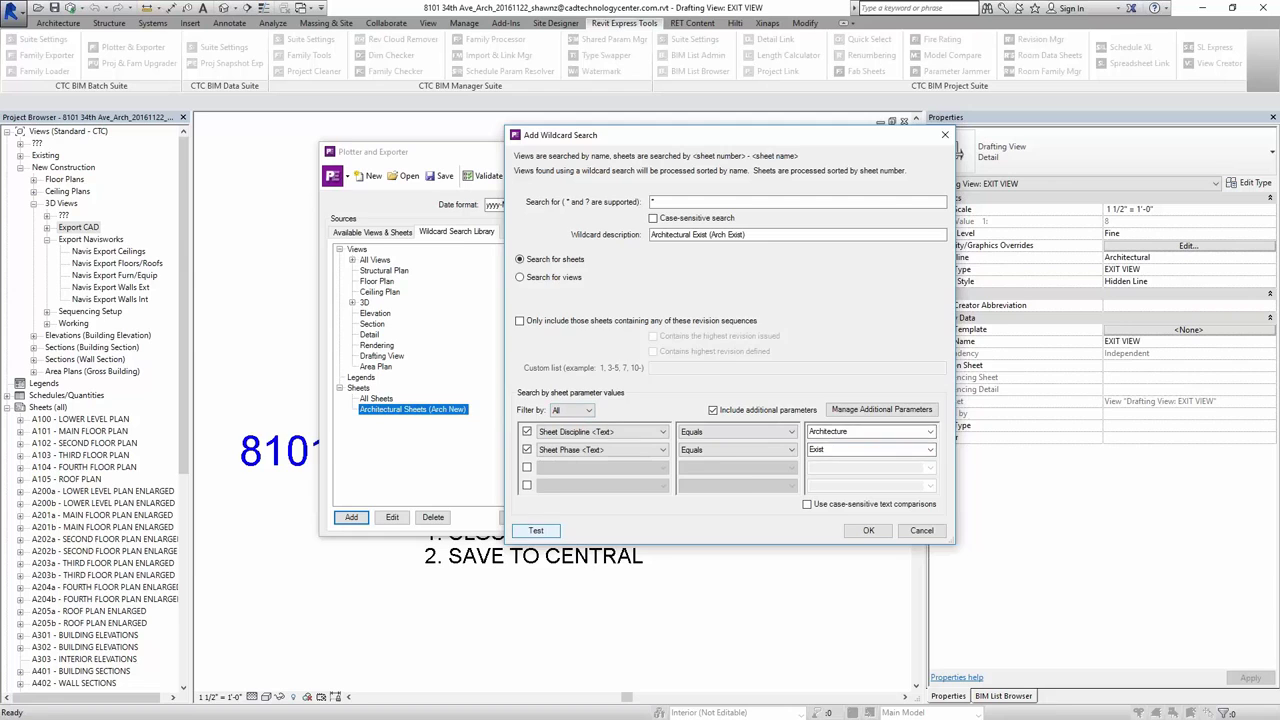
Retest the Arch Exist search, check the matching sheets and save the search to the library.
left_click(536, 530)
left_click_drag(1003, 423, 1085, 495)
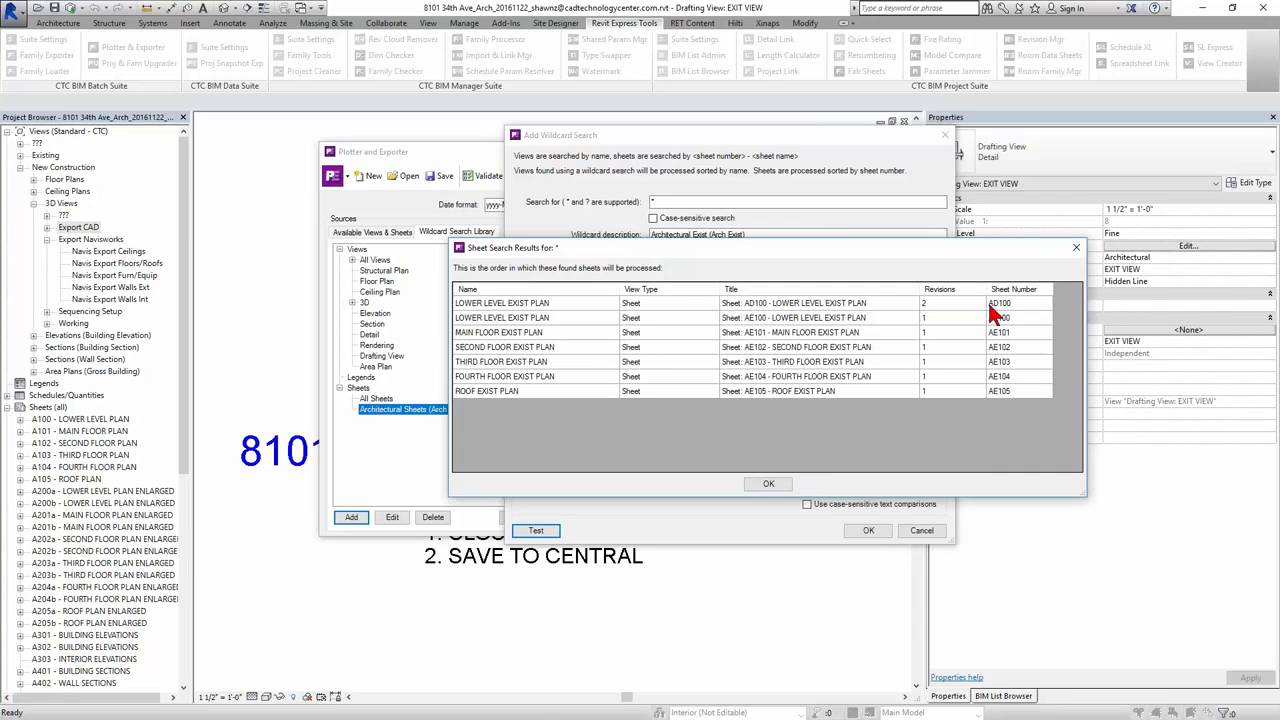
left_click(768, 485)
left_click(868, 531)
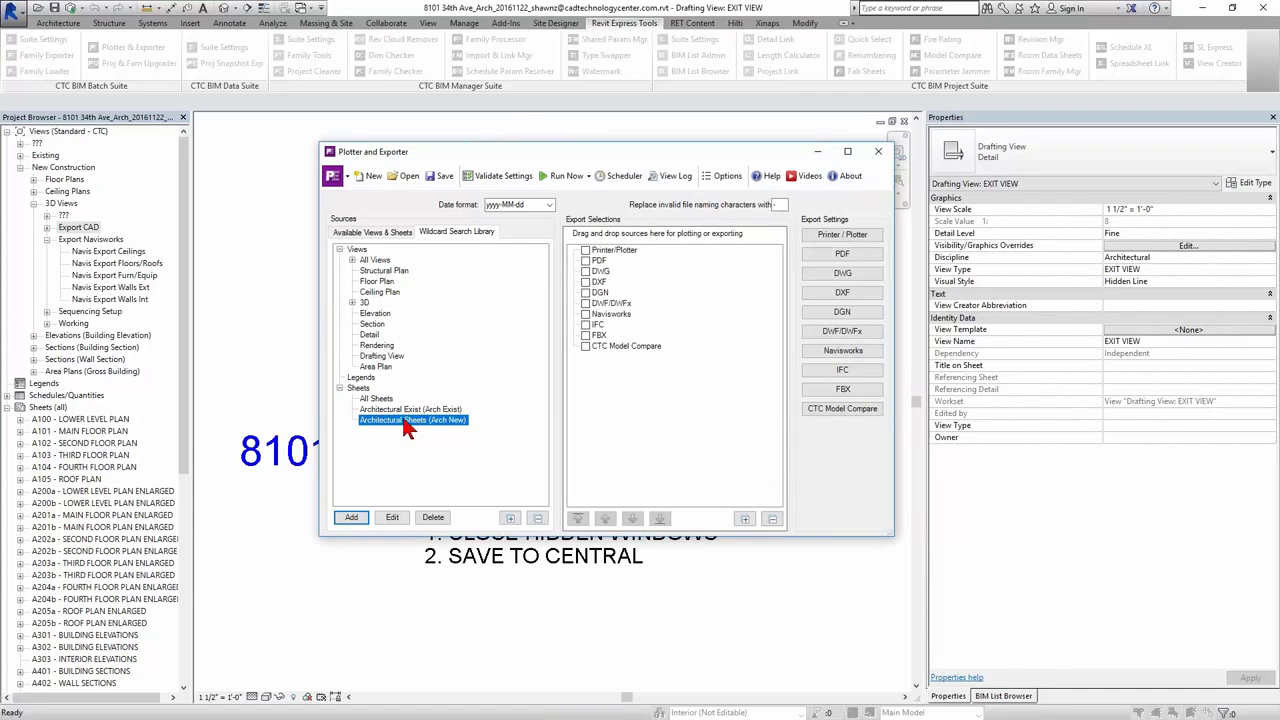
Add a wildcard search for sheets matching G*, test it and save it to the library.
left_click(353, 517)
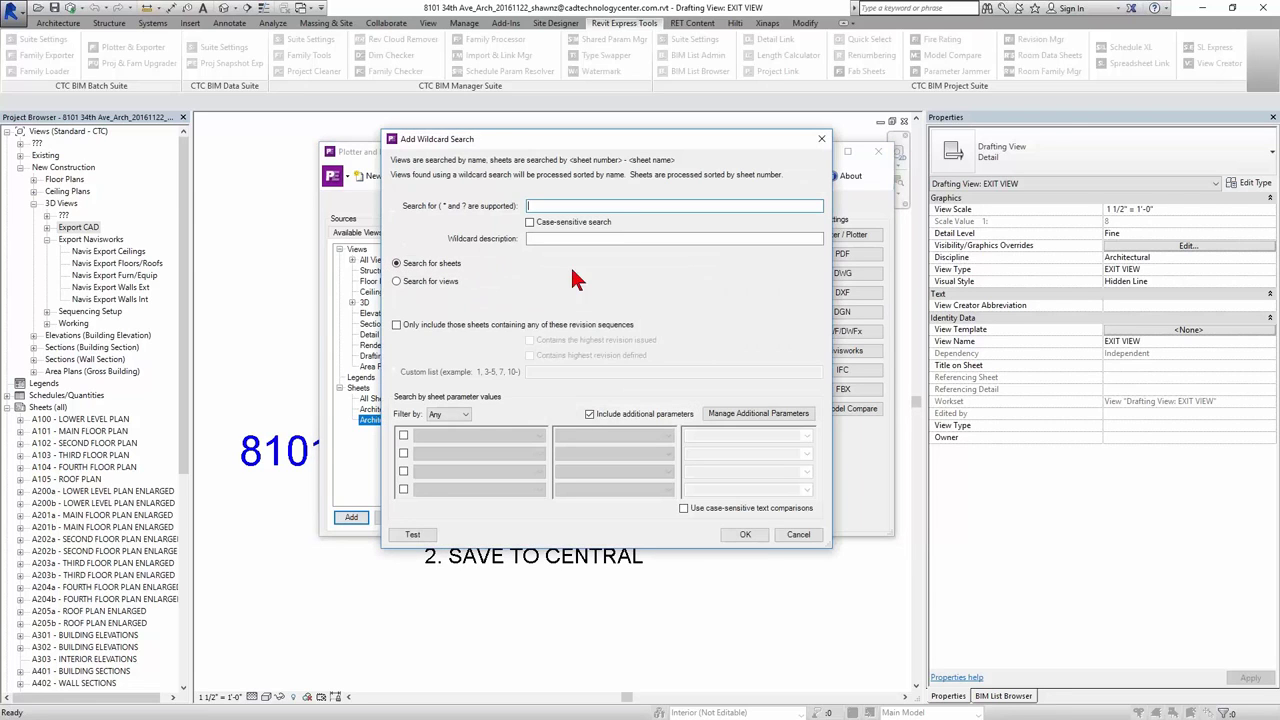
type("G*")
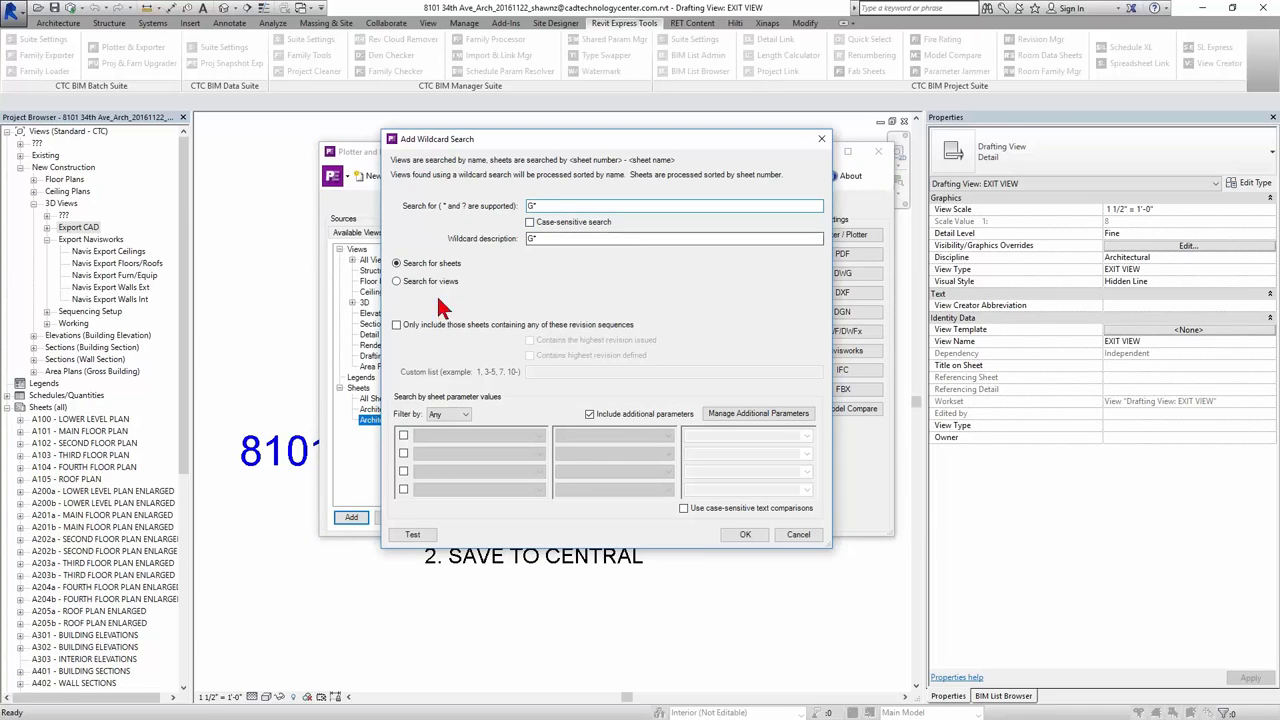
left_click(418, 536)
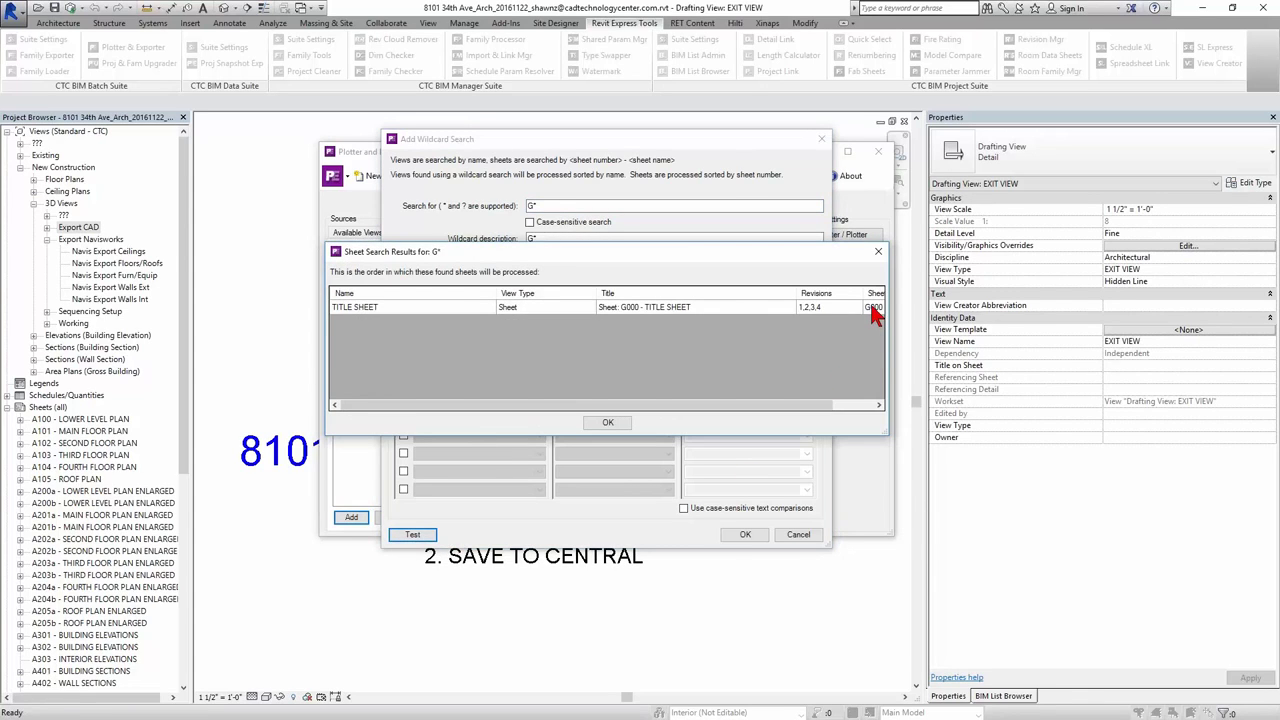
left_click(612, 423)
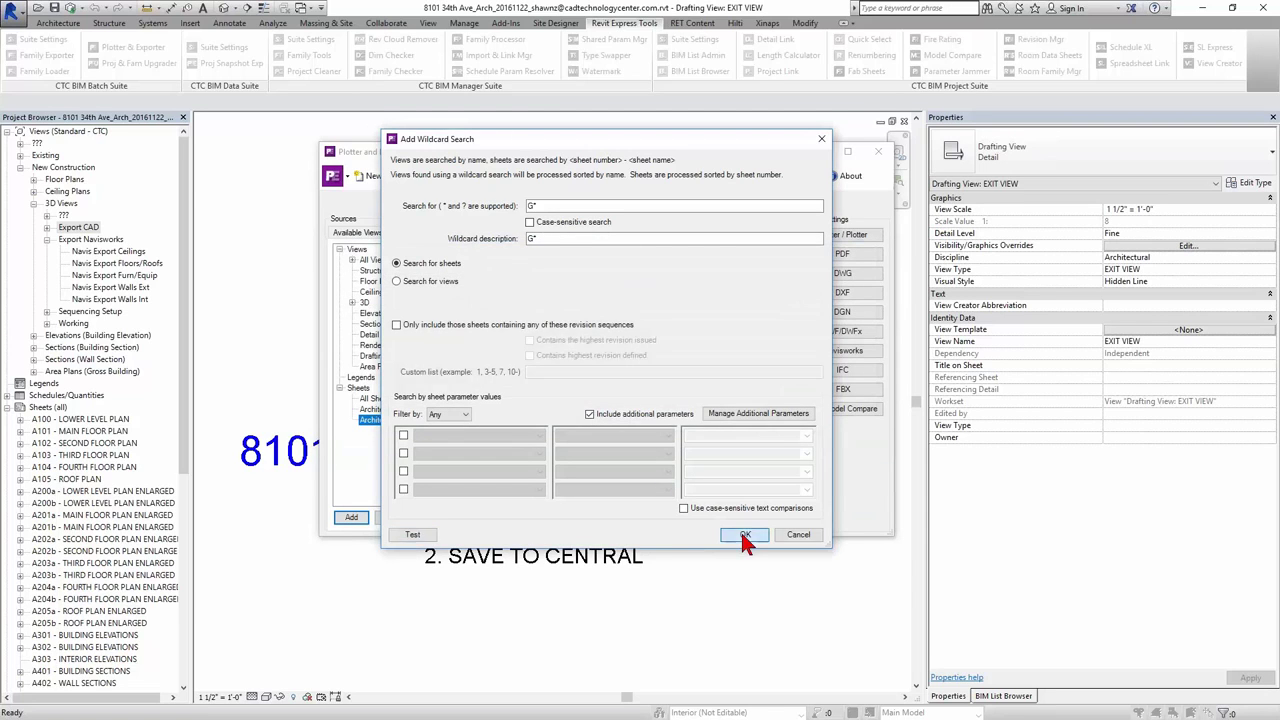
left_click(745, 536)
Change the wildcard description of the G* search to General (*).
left_click(363, 432)
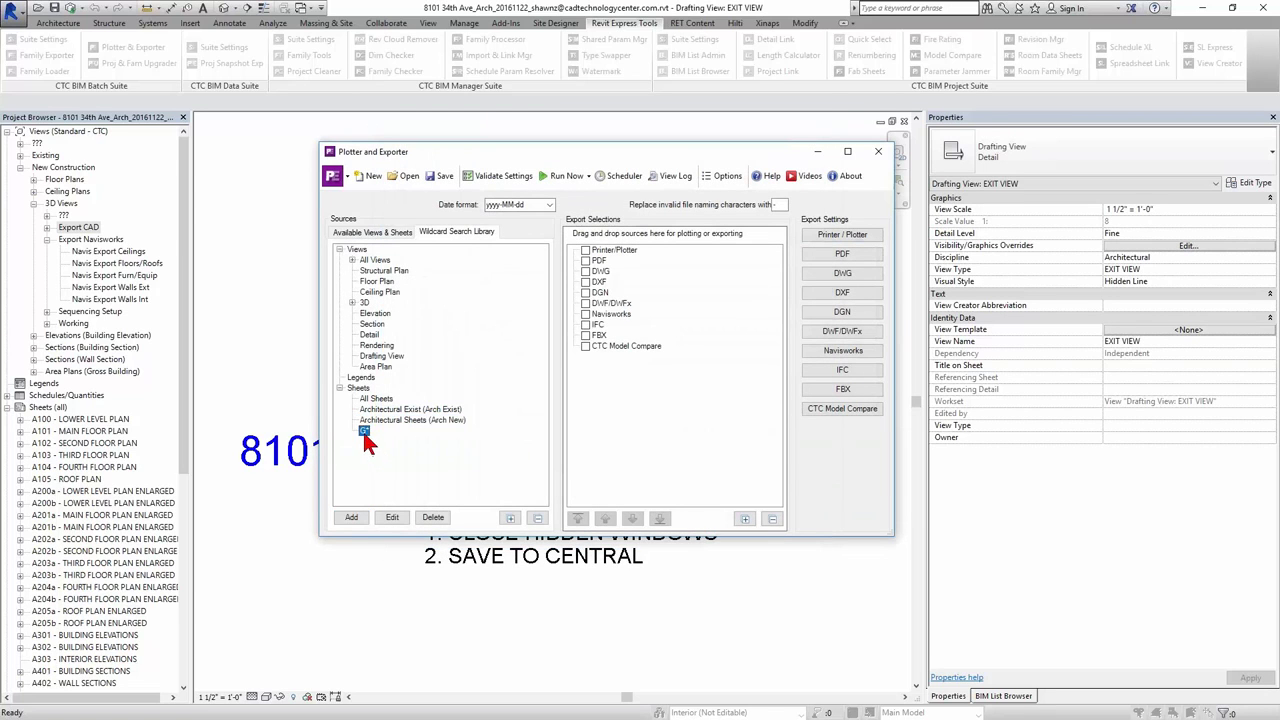
double_click(363, 432)
type("General (*")
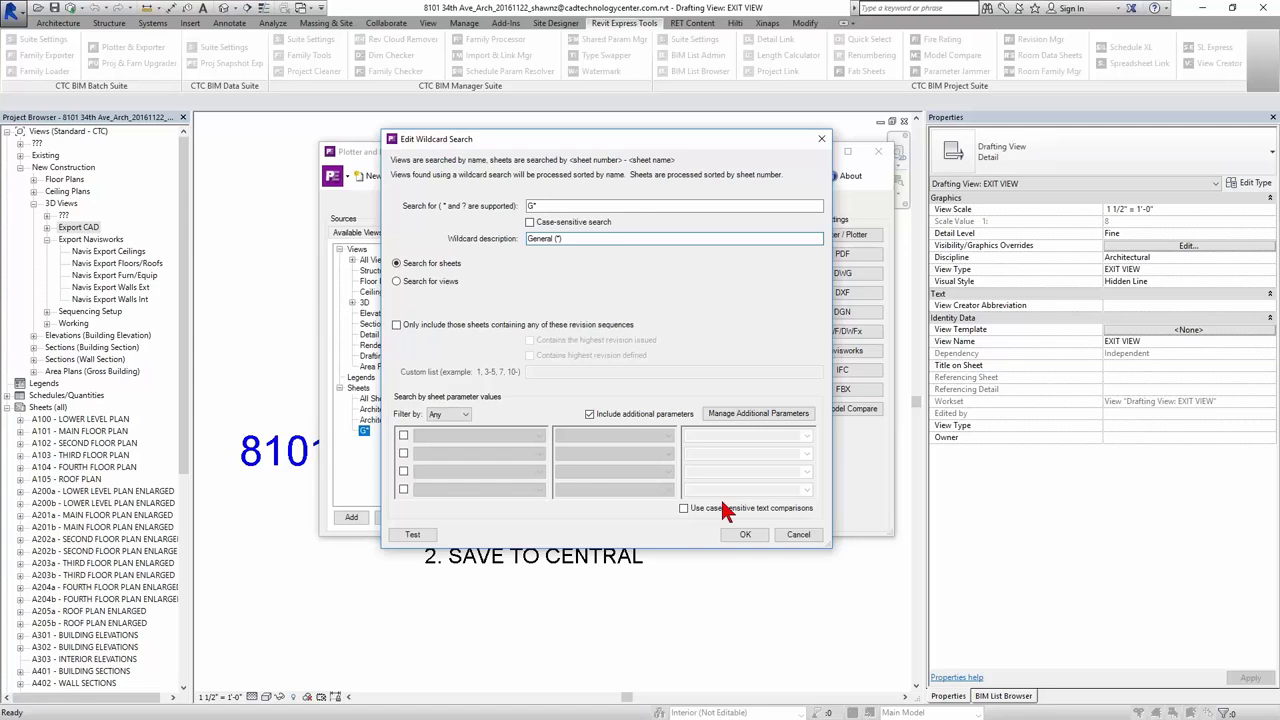
left_click(745, 534)
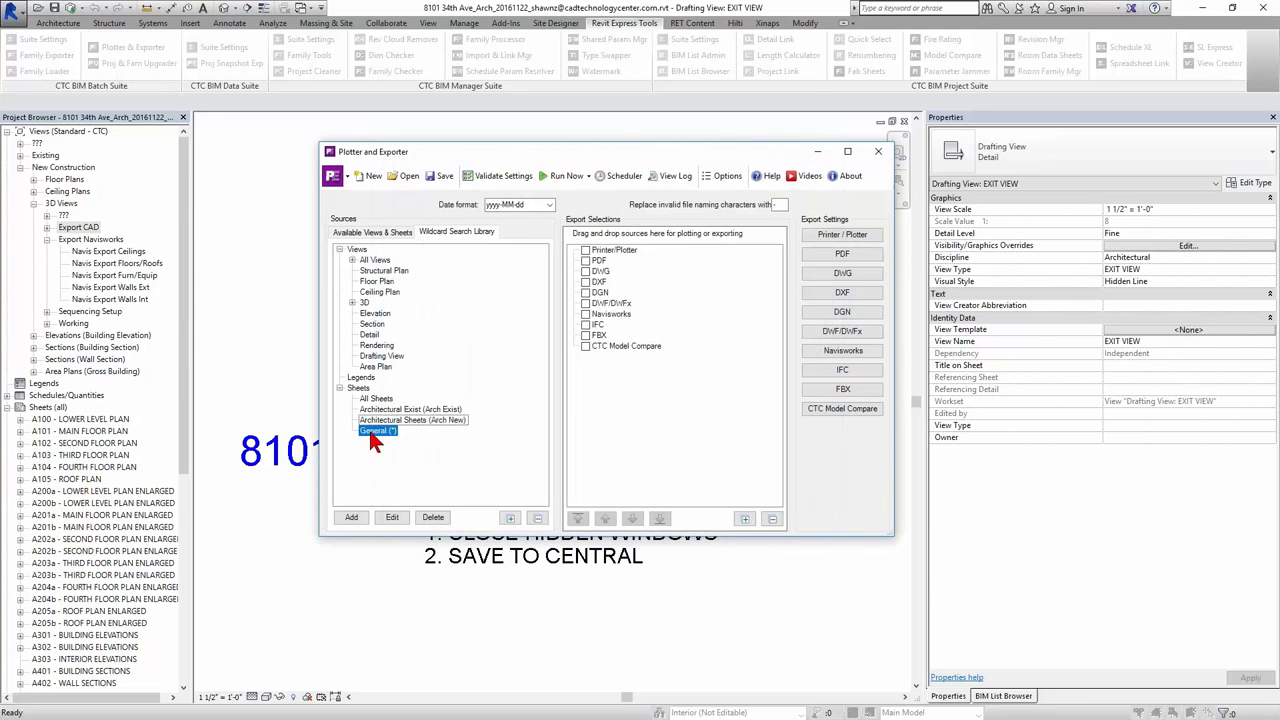
Add the Arch Exist, Arch New and General (*) searches to the PDF export selections and move General (*) to the top.
left_click(390, 410)
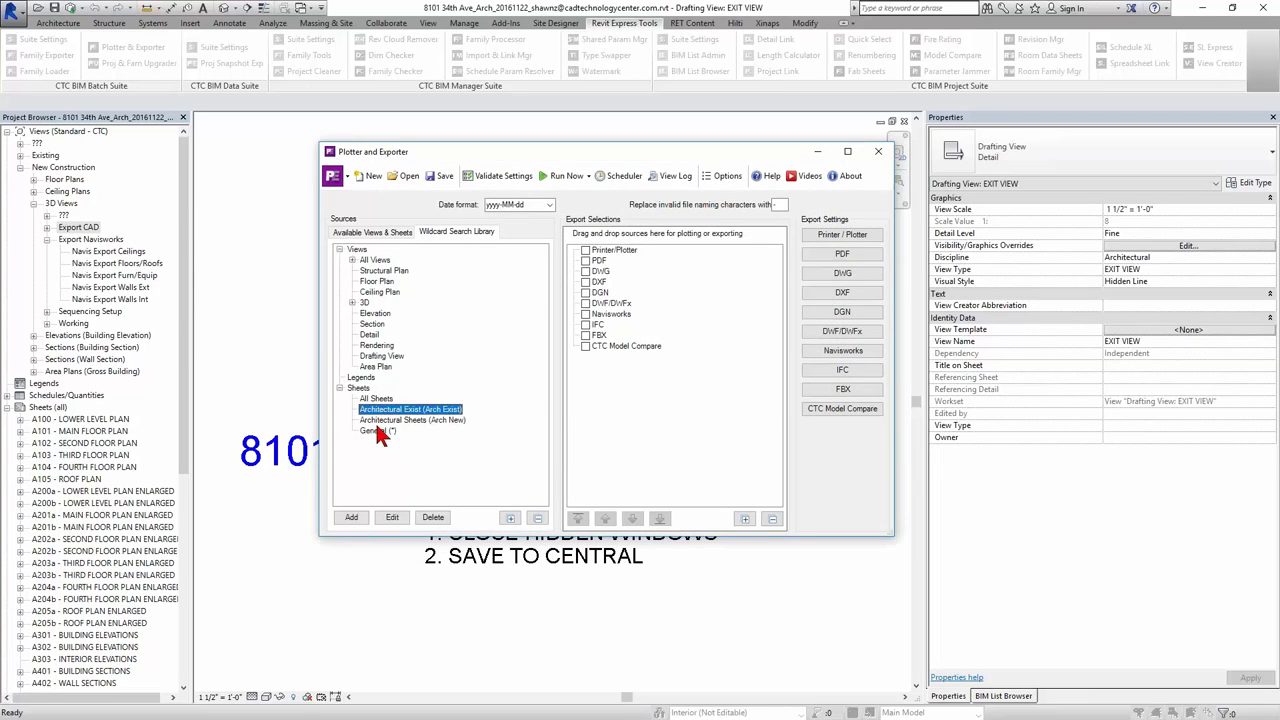
left_click(380, 430, "shift")
left_click_drag(414, 422, 603, 265)
left_click(650, 292)
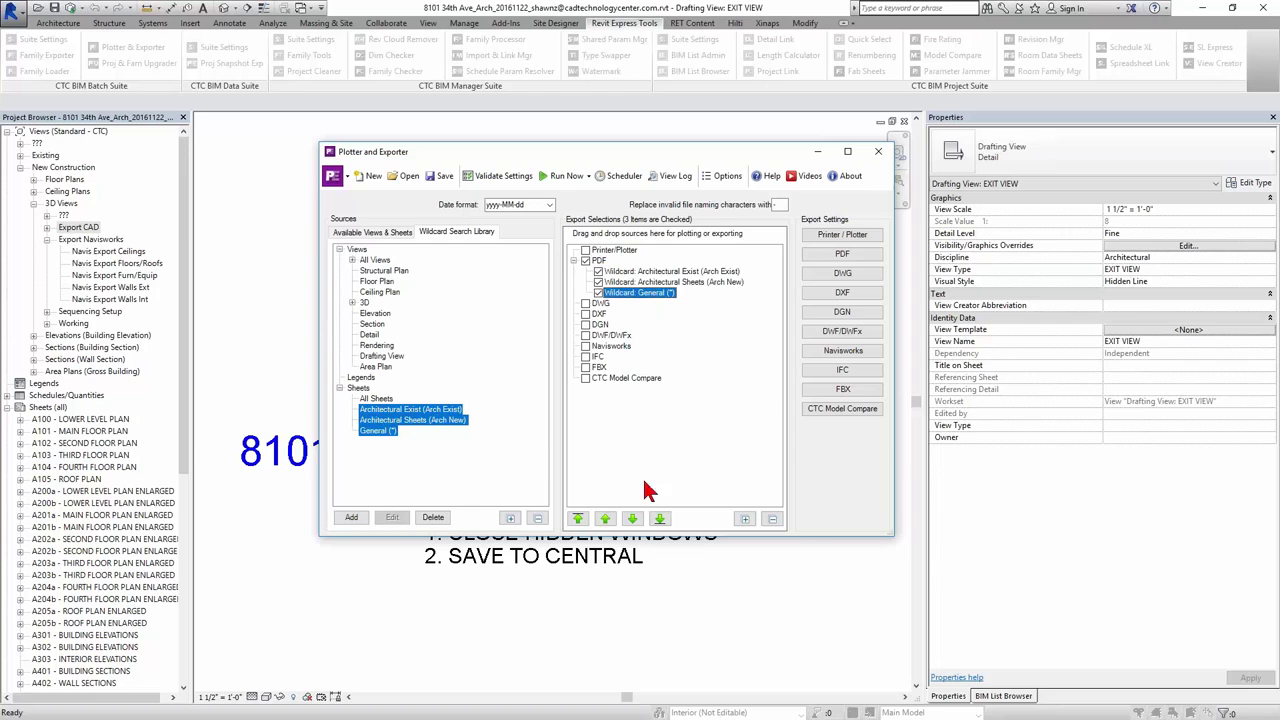
left_click(579, 518)
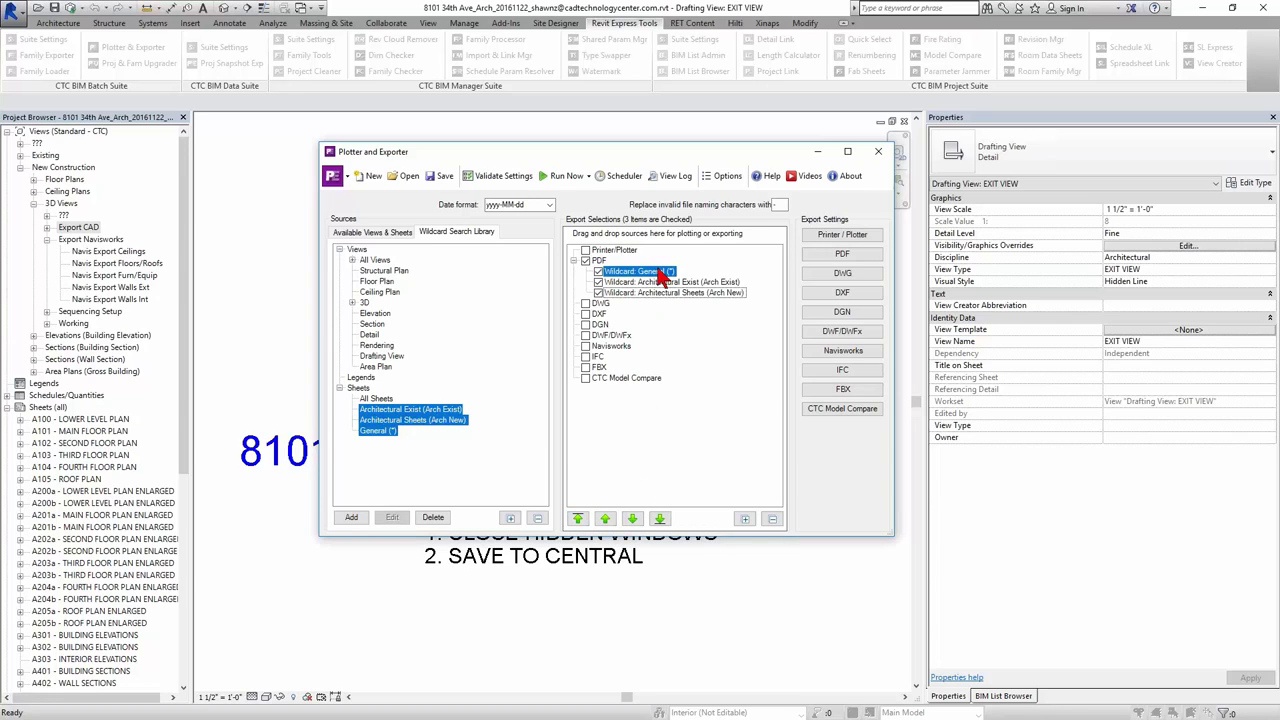
Review the order of the three wildcard searches under PDF and compare the library with the list of available sheets.
left_click(690, 283)
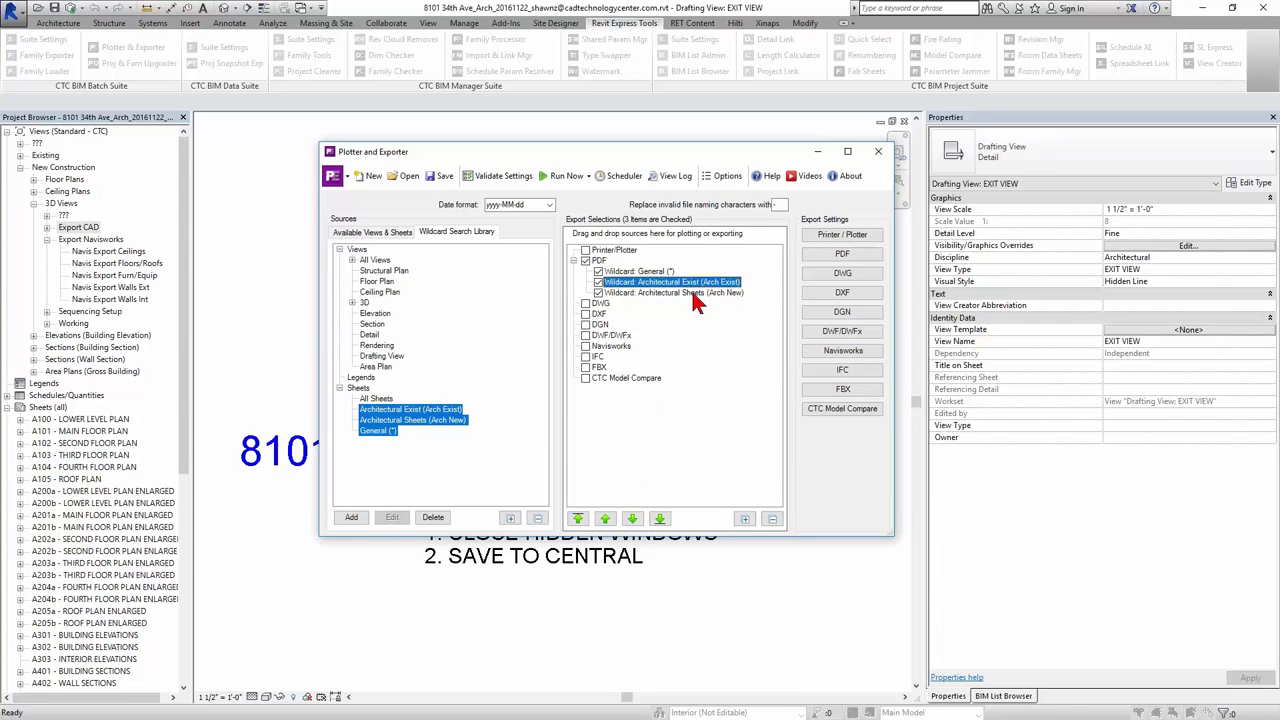
left_click(686, 293)
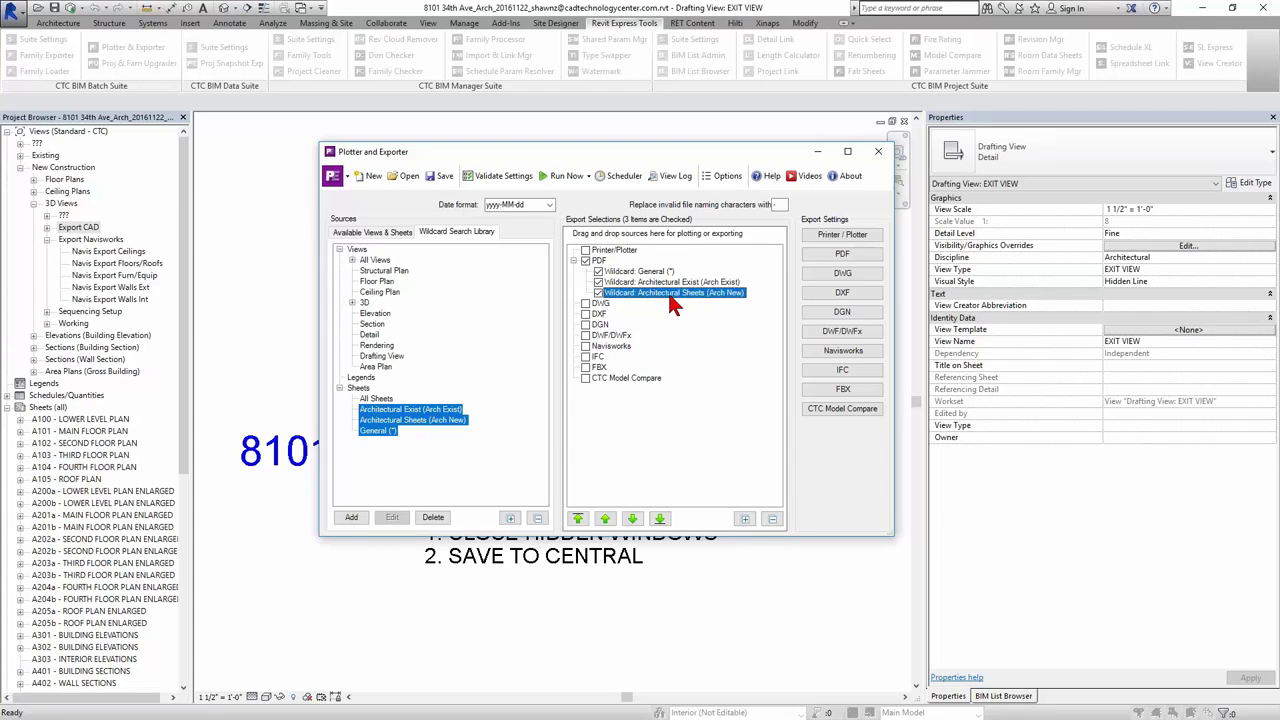
left_click(678, 284)
left_click(675, 292)
left_click(706, 284)
left_click(703, 293)
left_click(654, 272)
left_click(655, 282)
left_click(657, 292)
left_click(655, 272)
left_click(656, 282)
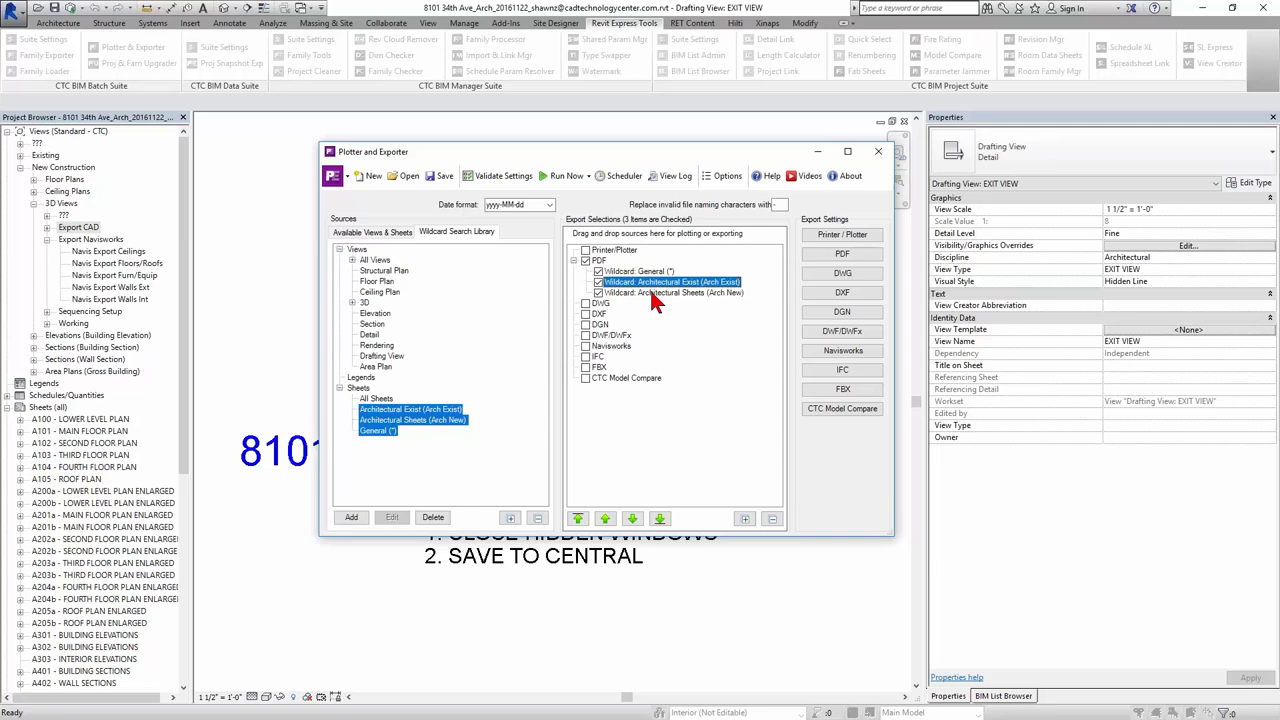
left_click(656, 293)
left_click(378, 233)
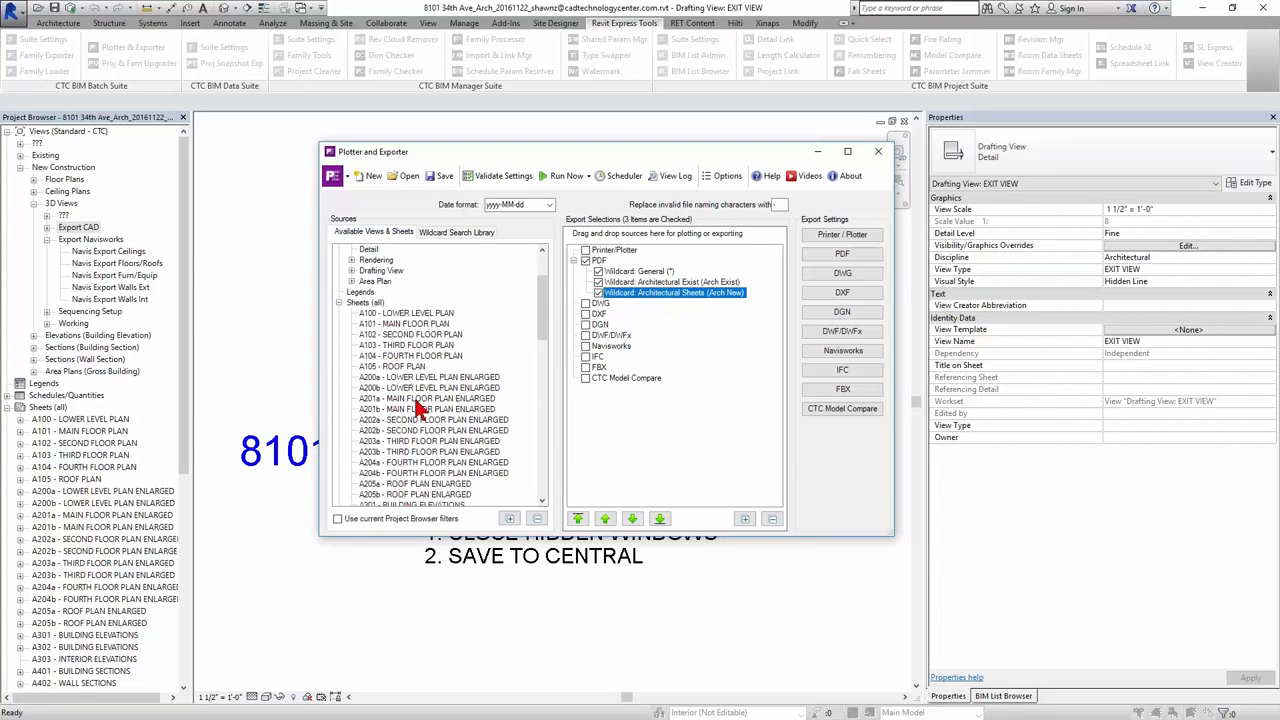
left_click(453, 233)
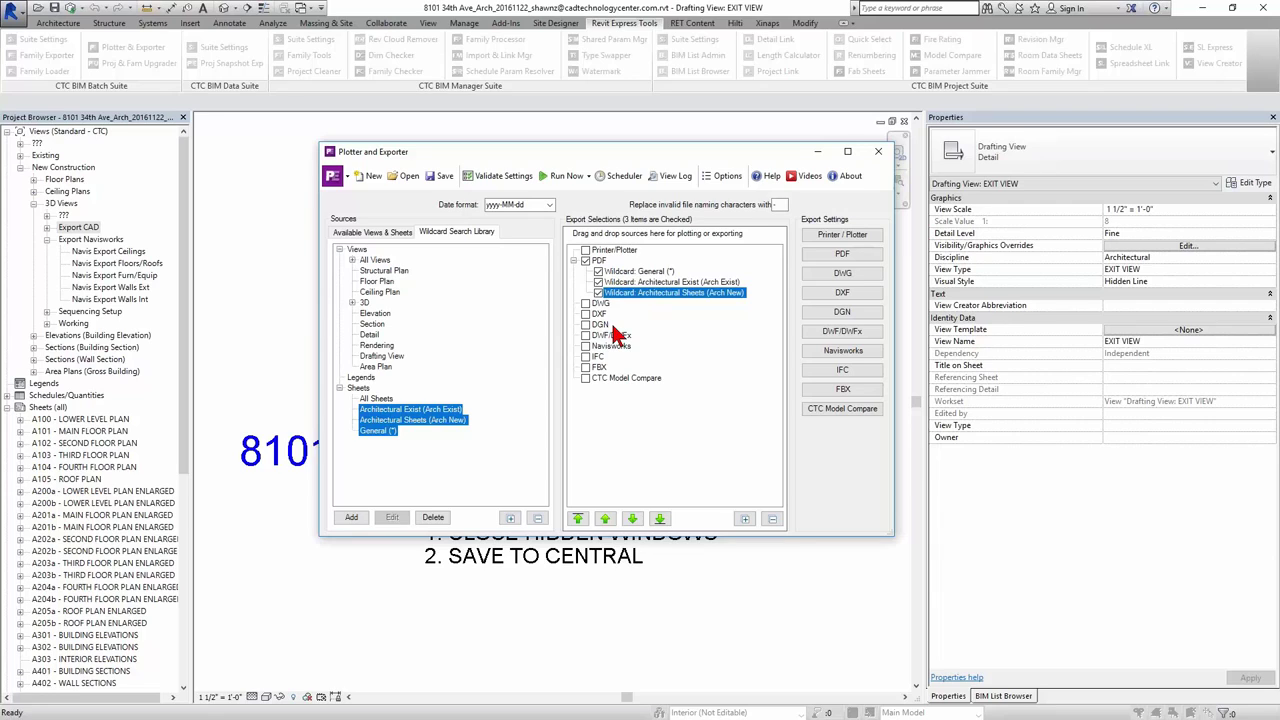
Start a new wildcard search for all sheets (*) with the description Revision (Latest).
left_click(368, 399)
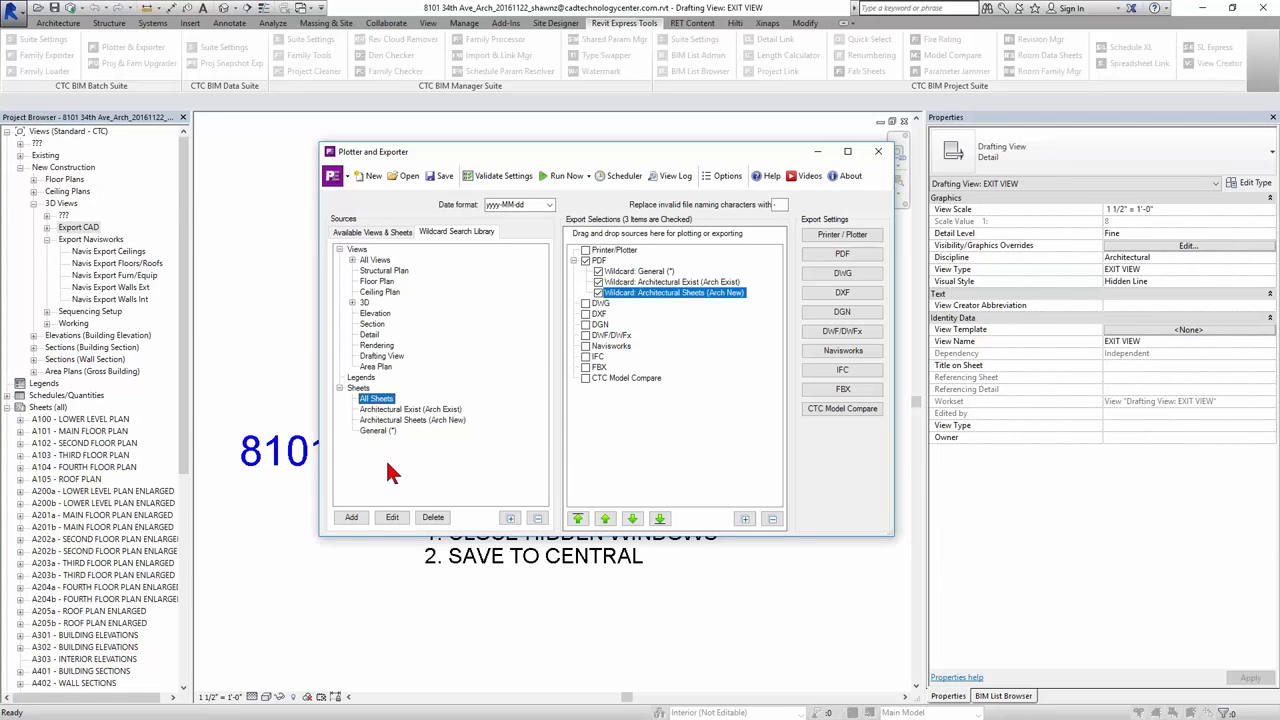
left_click(351, 518)
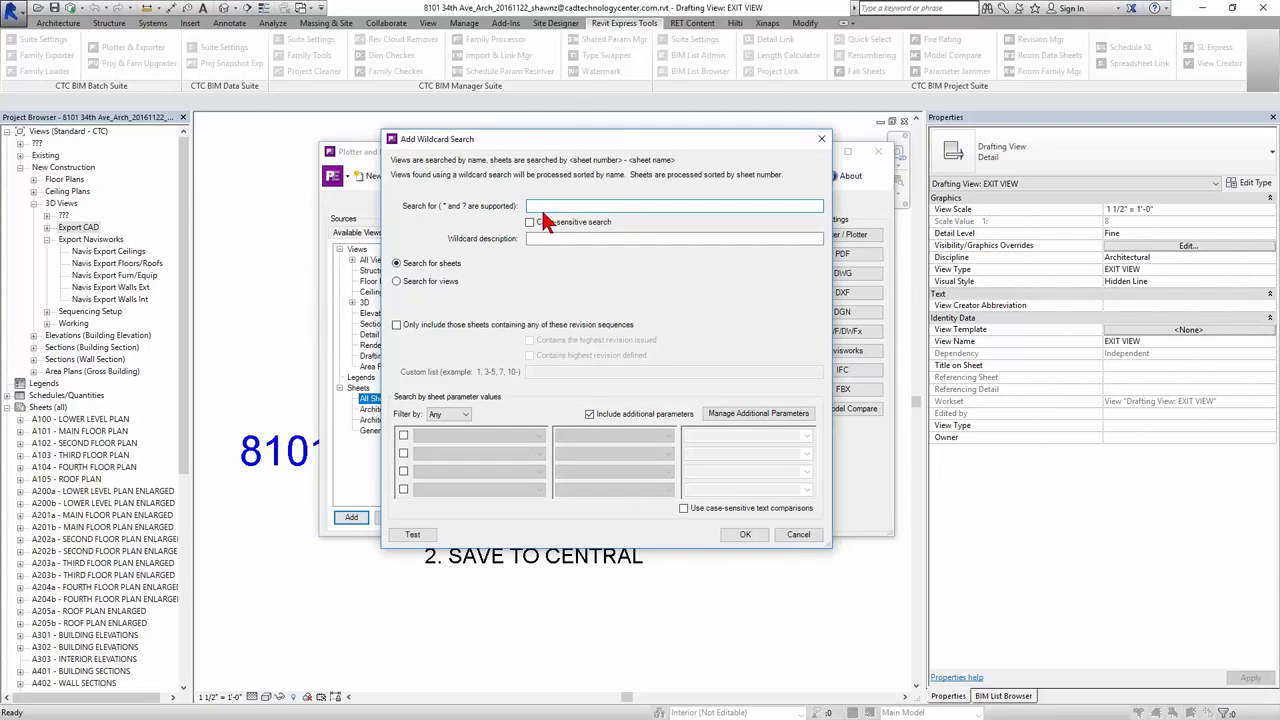
type("*")
left_click(523, 238)
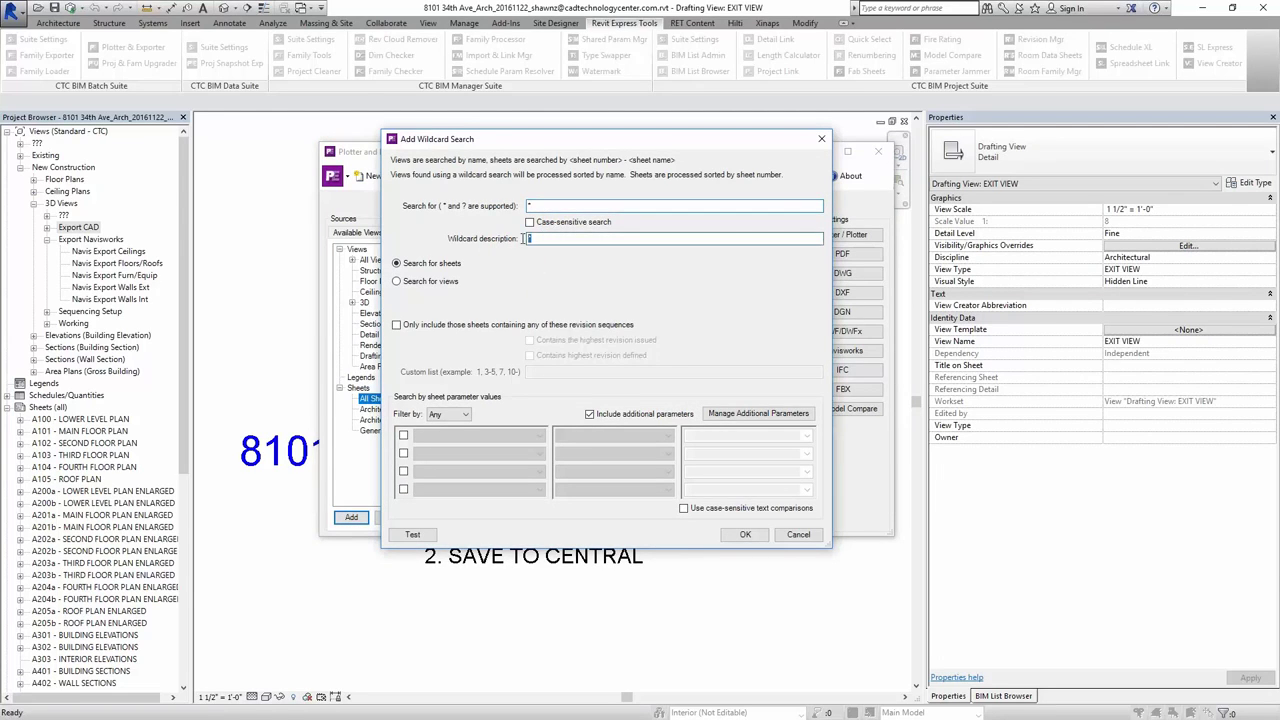
type("Revistion Latest")
key("Right")
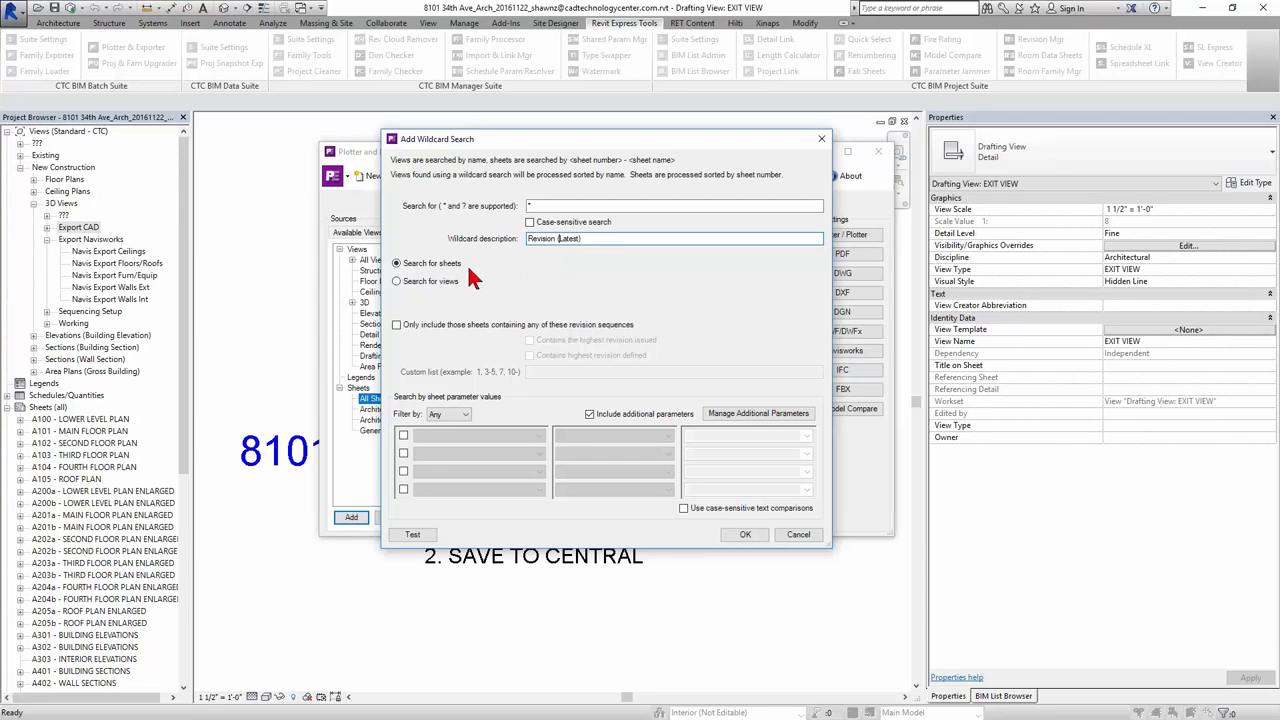
Limit the search to sheets containing the highest revision defined, test it and save it to the library.
left_click(431, 328)
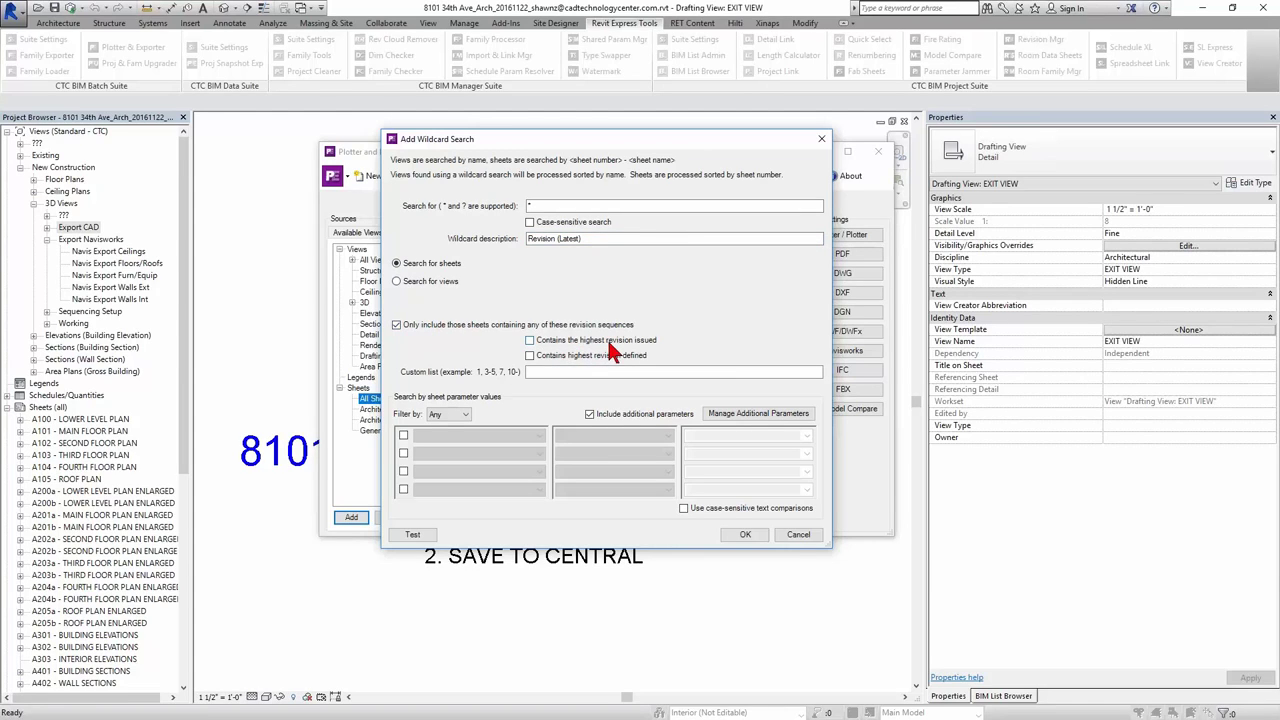
left_click(588, 357)
left_click(629, 345)
left_click(413, 535)
left_click_drag(873, 434, 932, 652)
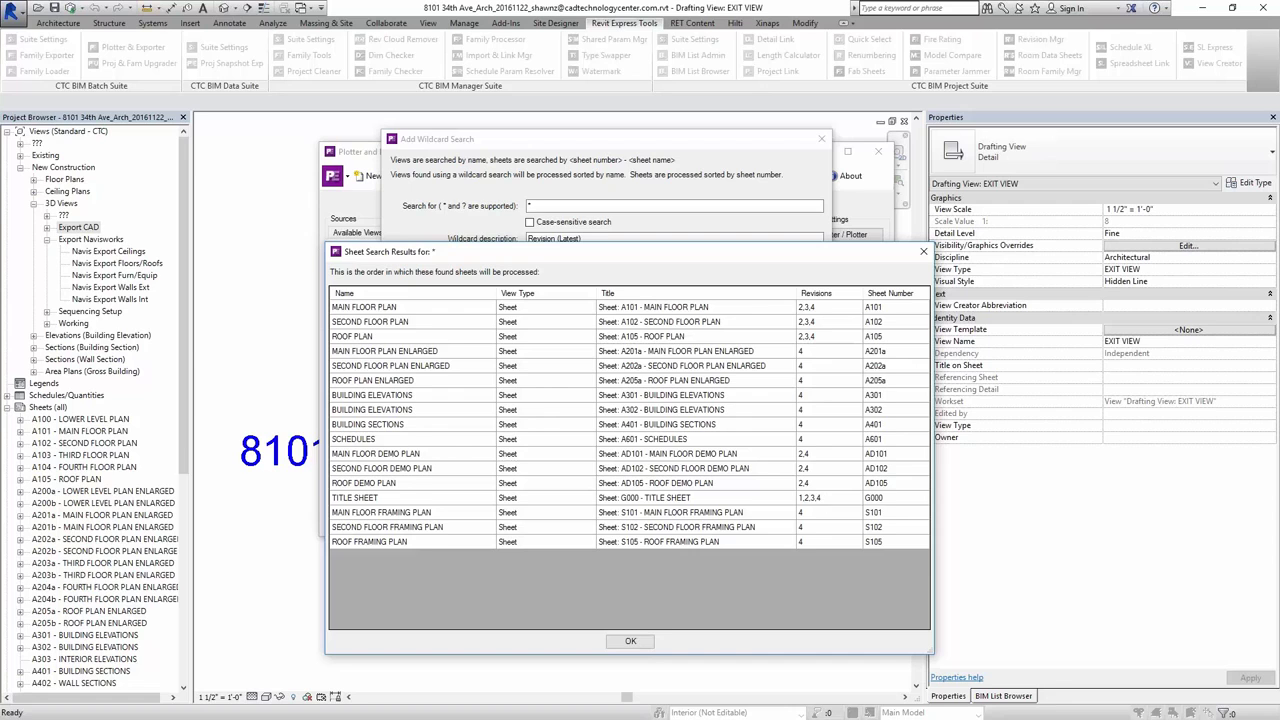
left_click(636, 643)
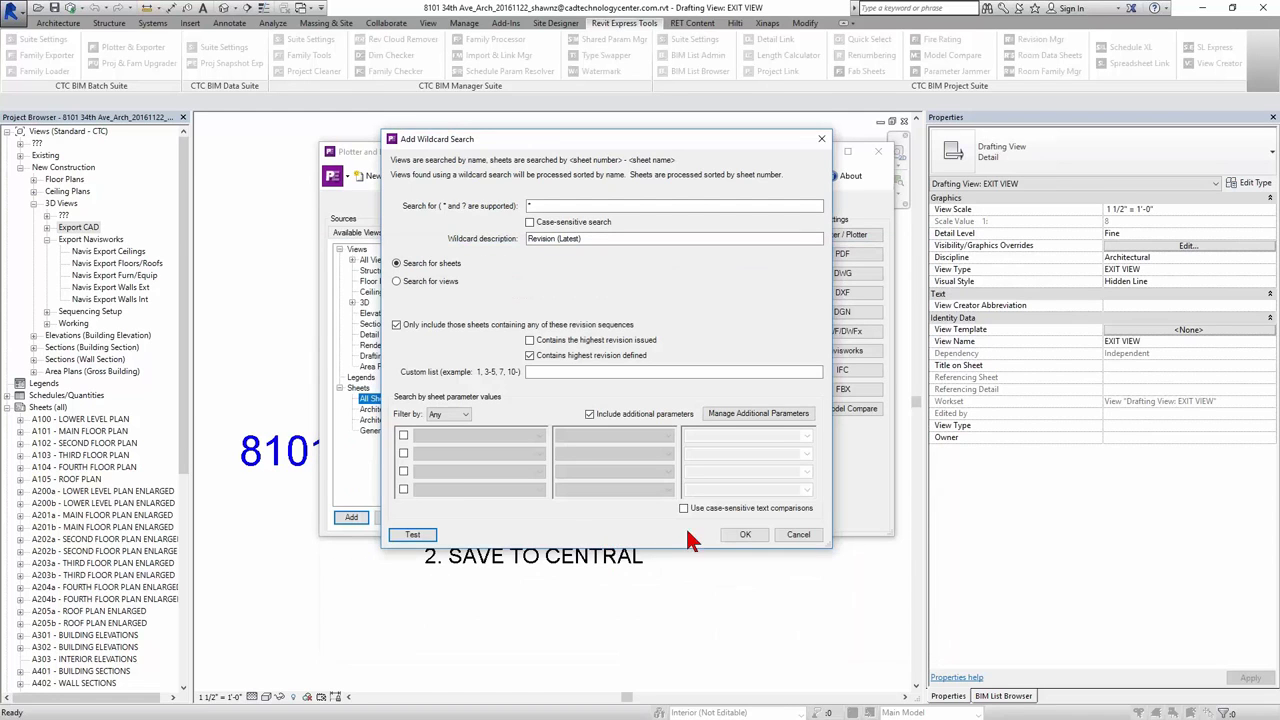
left_click(743, 535)
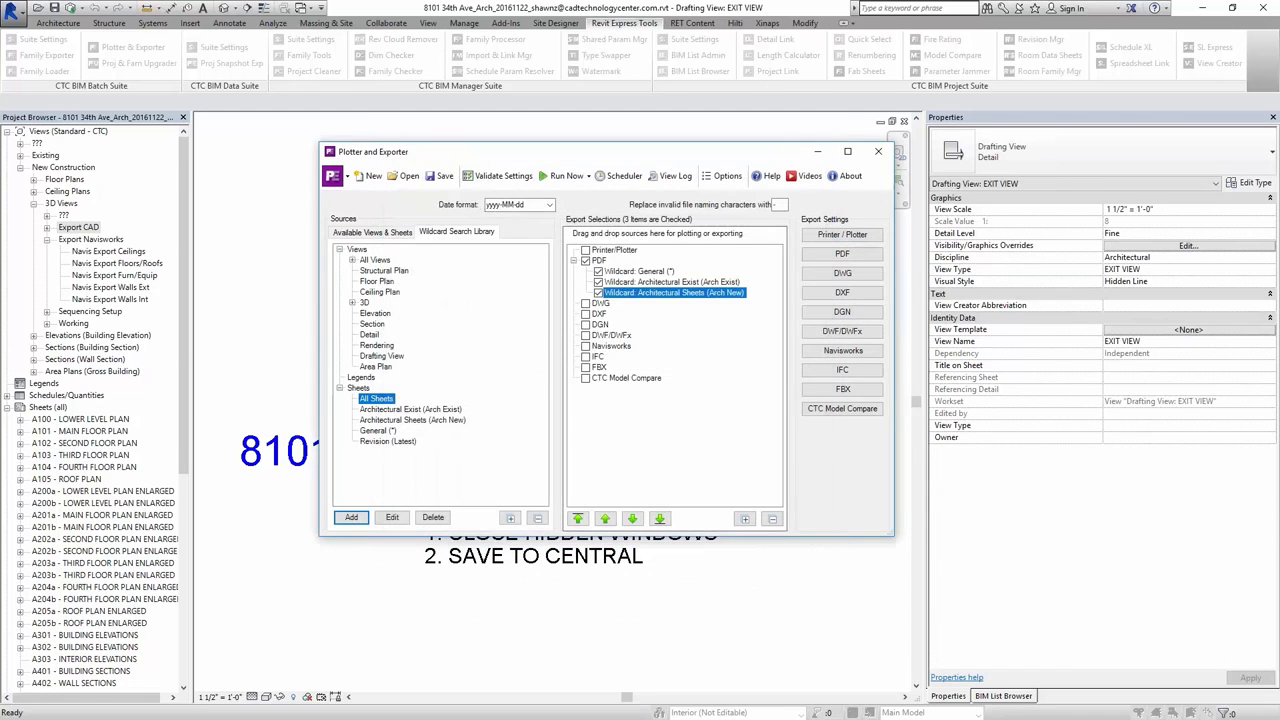
Look through the available sheets and retest the Revision (Latest) search to see which sheets it picks.
left_click(372, 443)
left_click(383, 230)
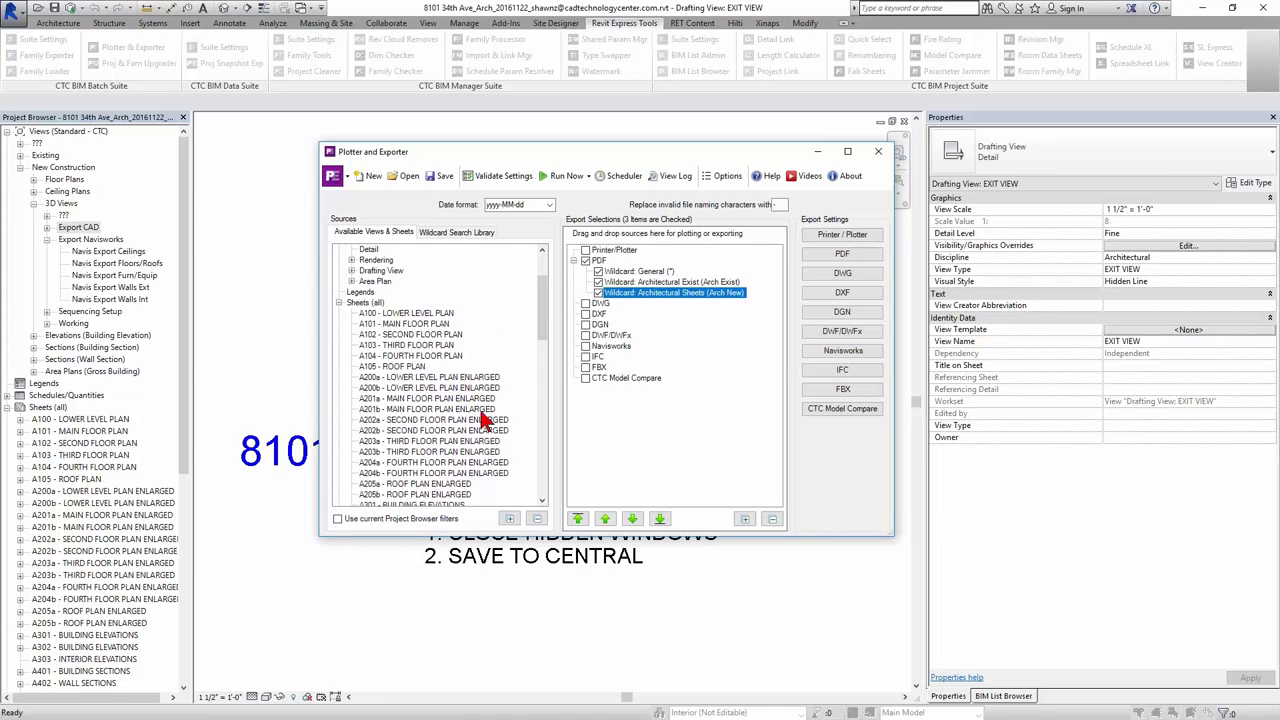
left_click(443, 236)
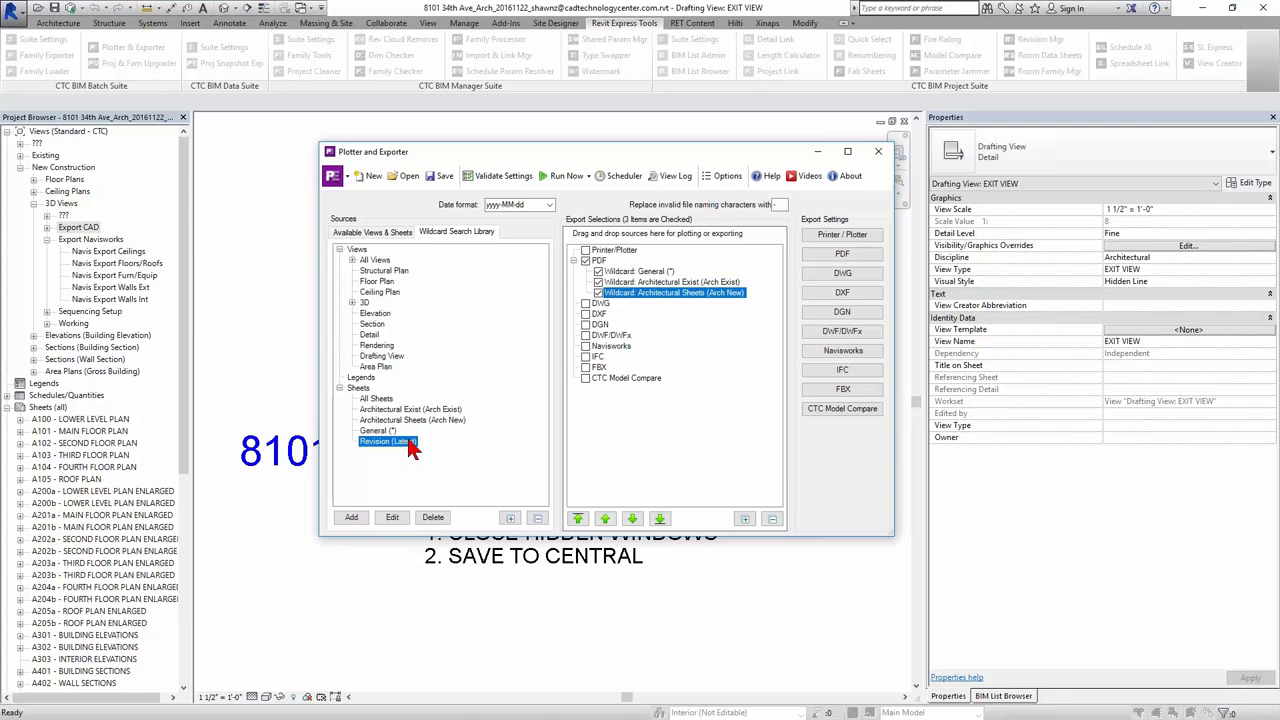
double_click(392, 442)
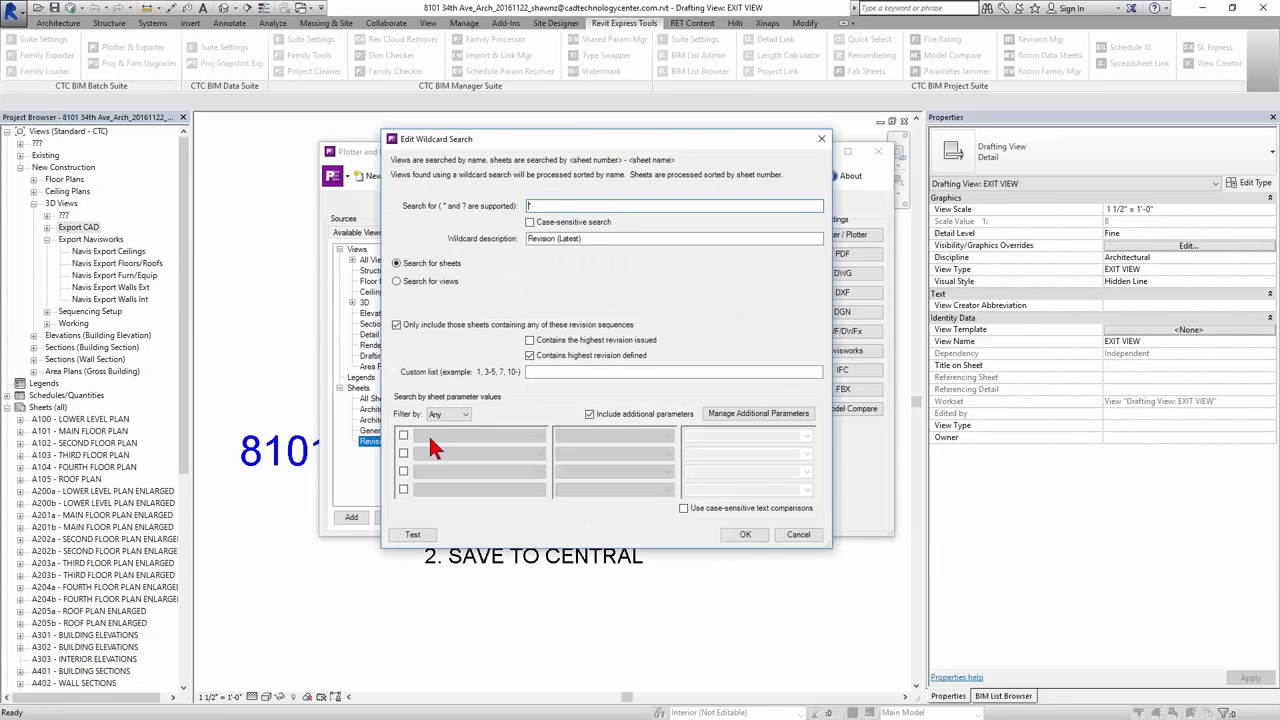
left_click(413, 534)
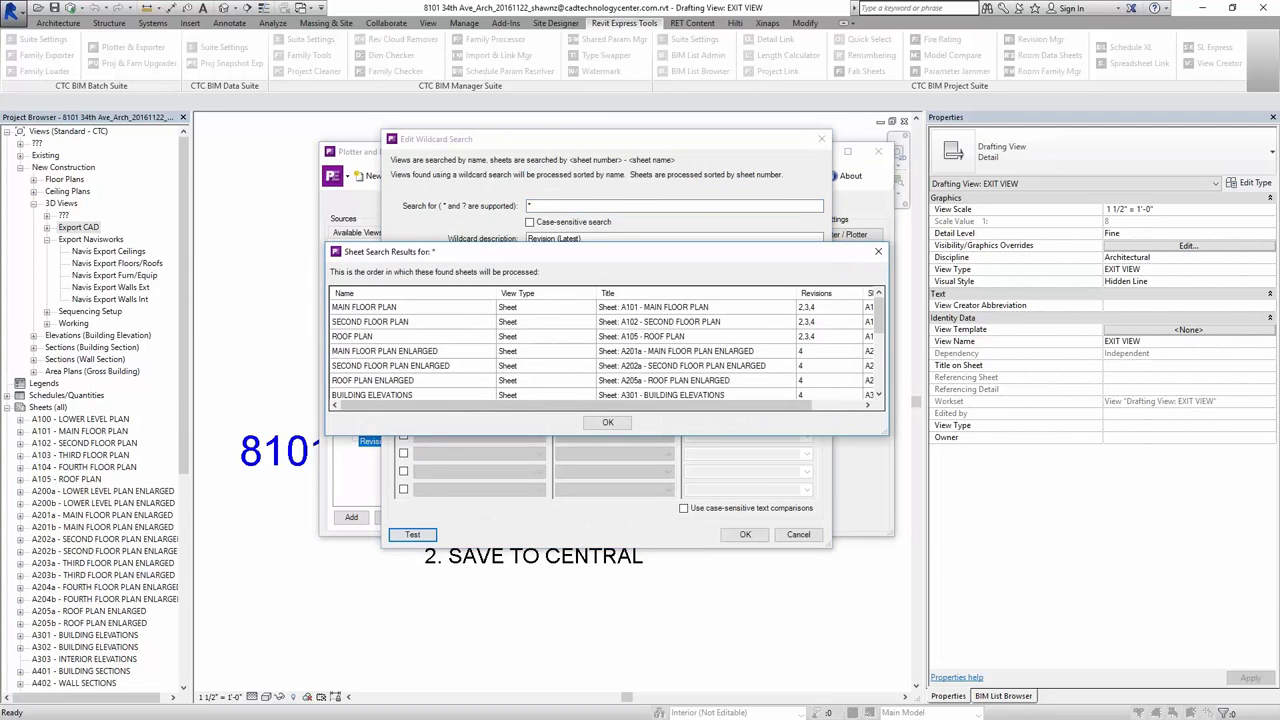
left_click(878, 252)
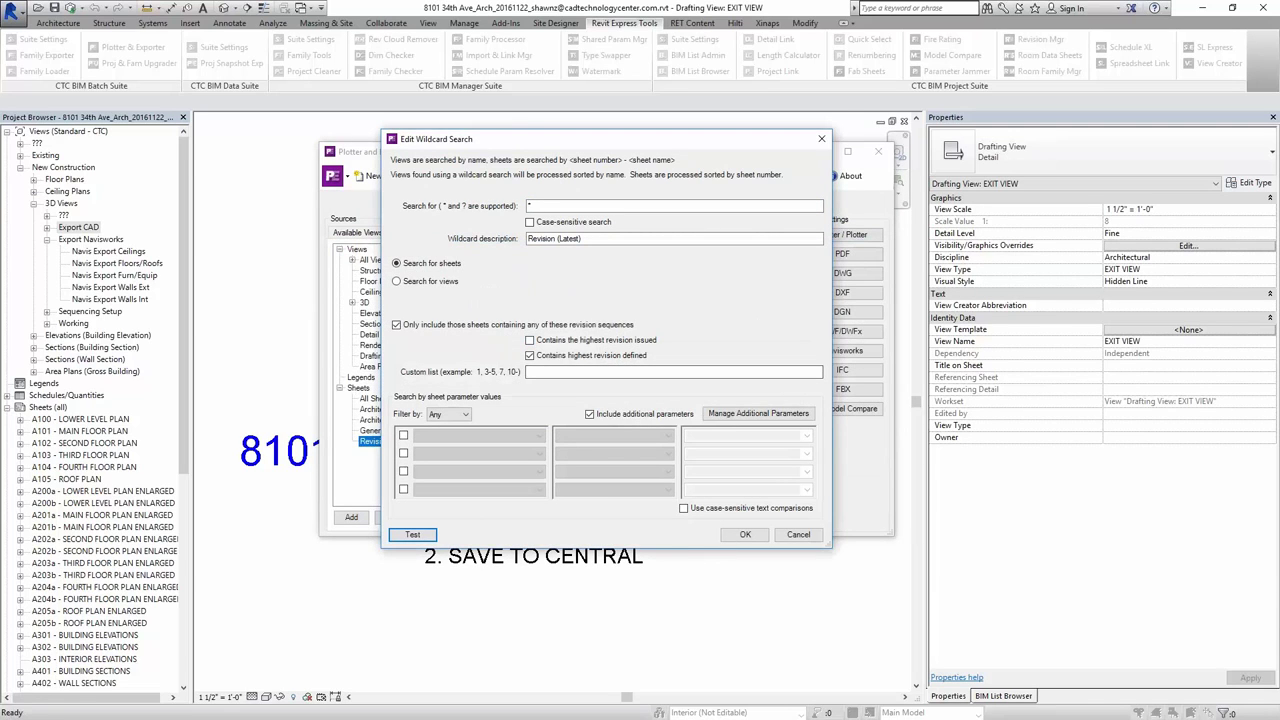
left_click(745, 534)
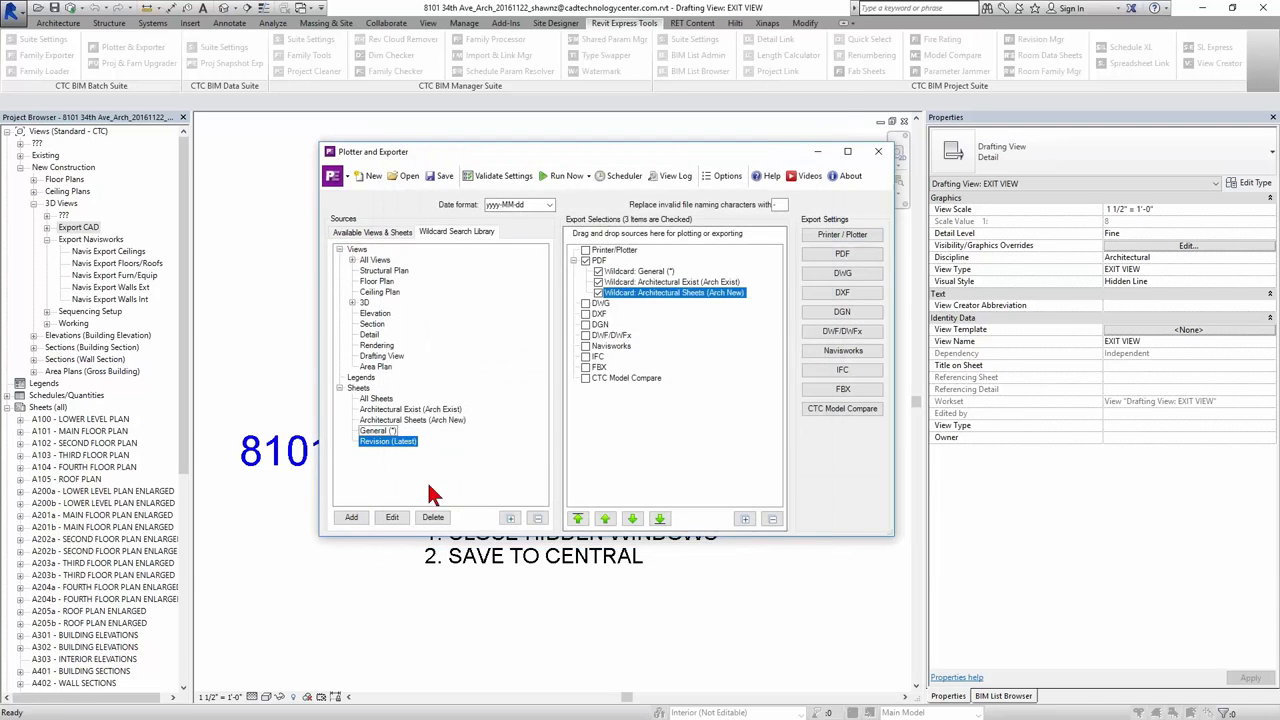
Start another wildcard search for all sheets (*) with the description Revision (1&2).
left_click(352, 518)
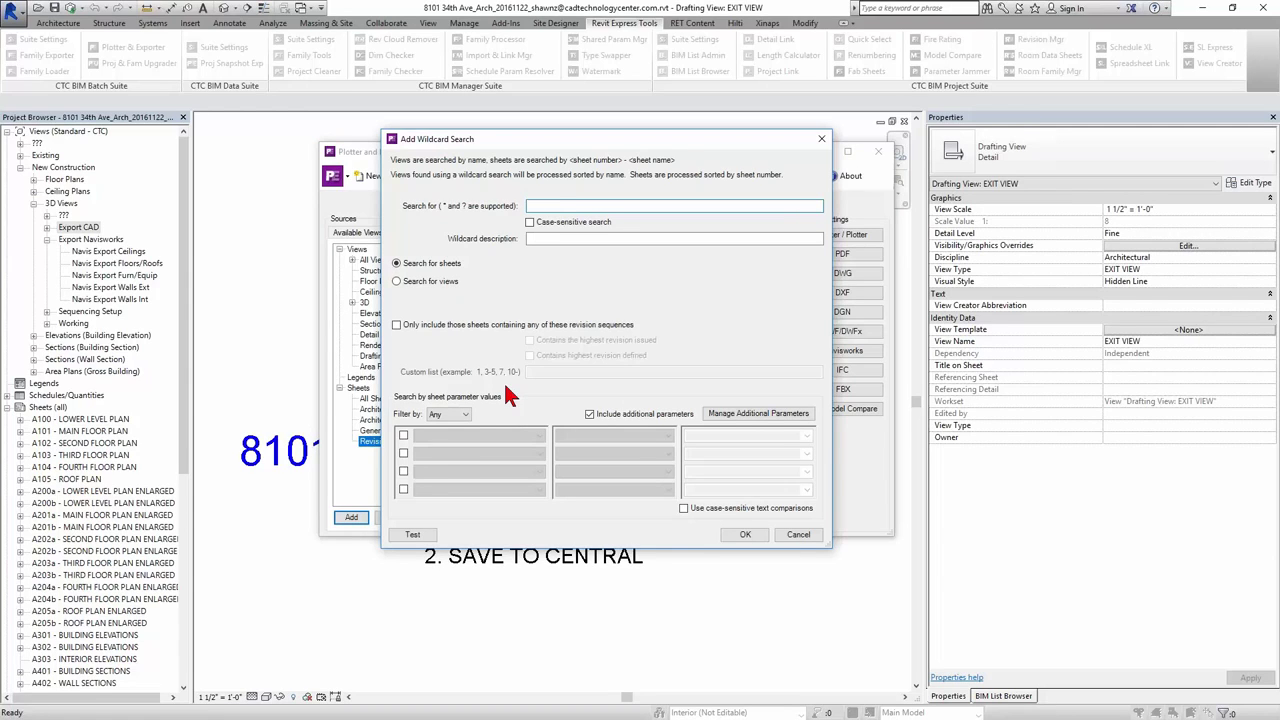
type("1")
left_click_drag(543, 239, 524, 240)
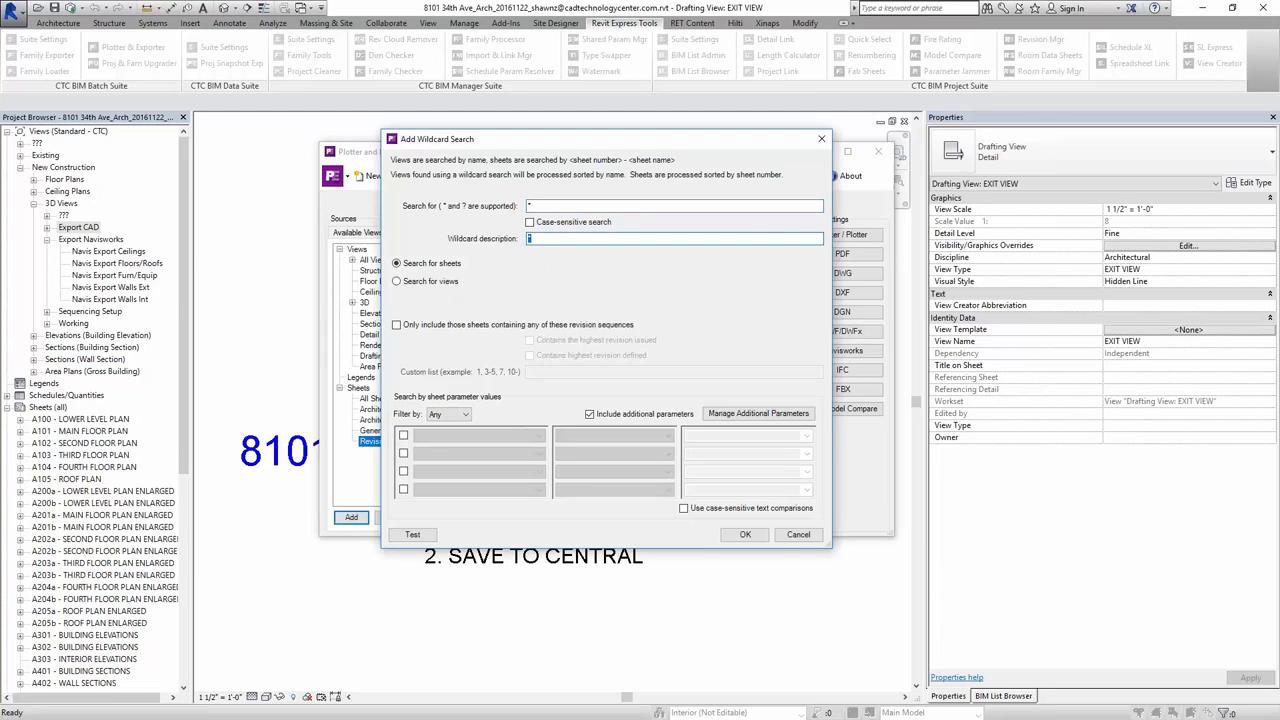
type("Revision (1&2)")
Restrict the Revision (1&2) search to revision sequences using the custom list 1,2.
left_click(443, 325)
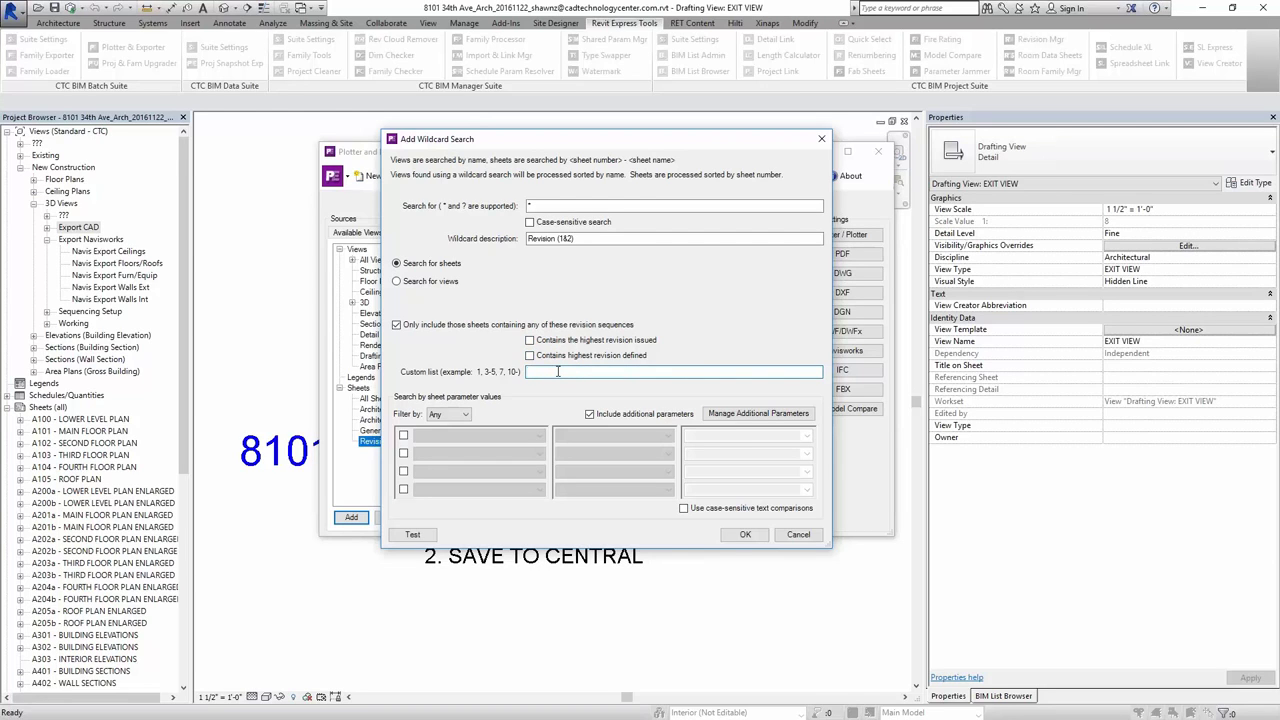
type("1,2")
left_click_drag(532, 373, 541, 373)
type("-3, 7")
key("BackSpace")
key("BackSpace")
key("BackSpace")
key("BackSpace")
key("BackSpace")
type(",2")
Test the Revision (1&2) search, enlarge the results to check the revisions, and save the search to the library.
left_click(410, 534)
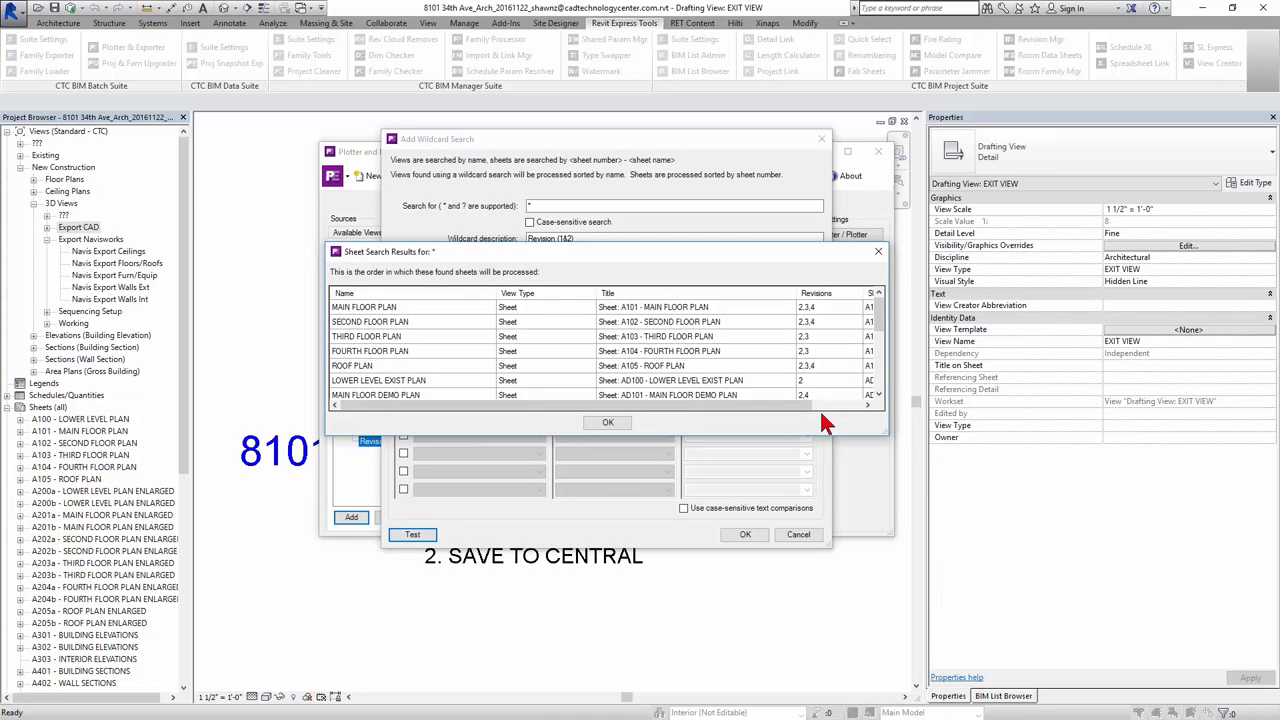
left_click_drag(885, 436, 1000, 606)
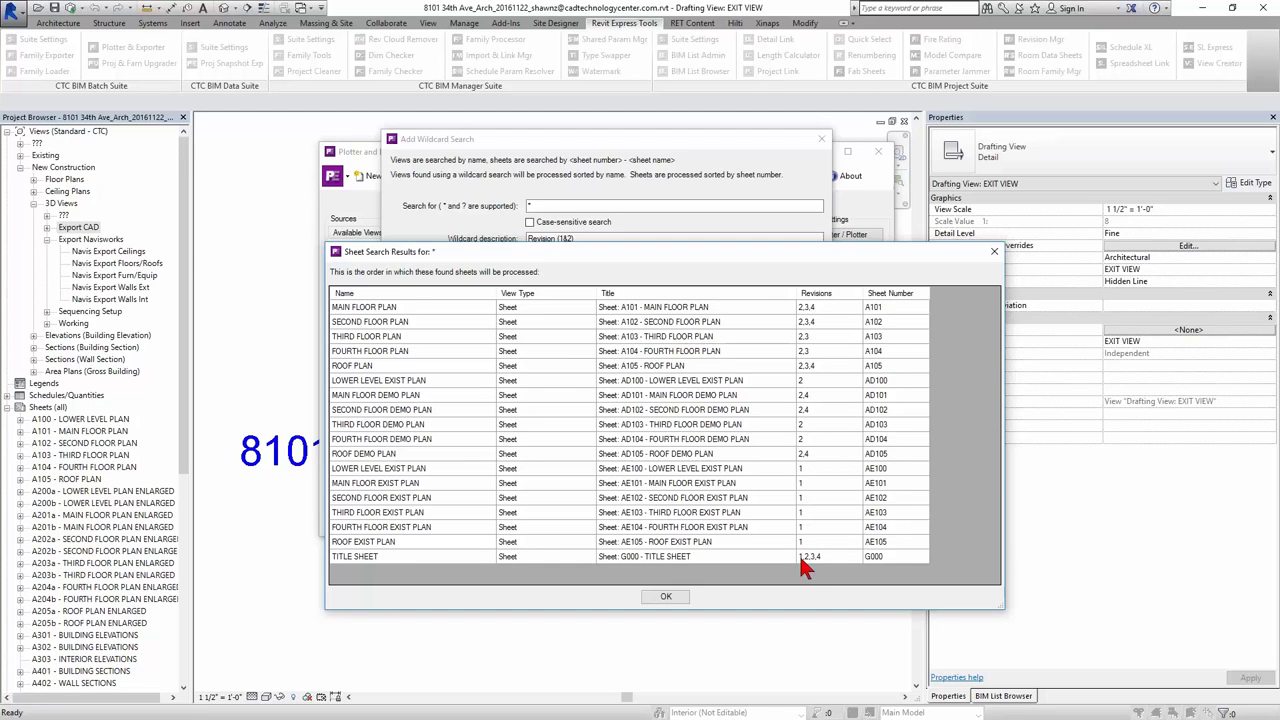
left_click(666, 598)
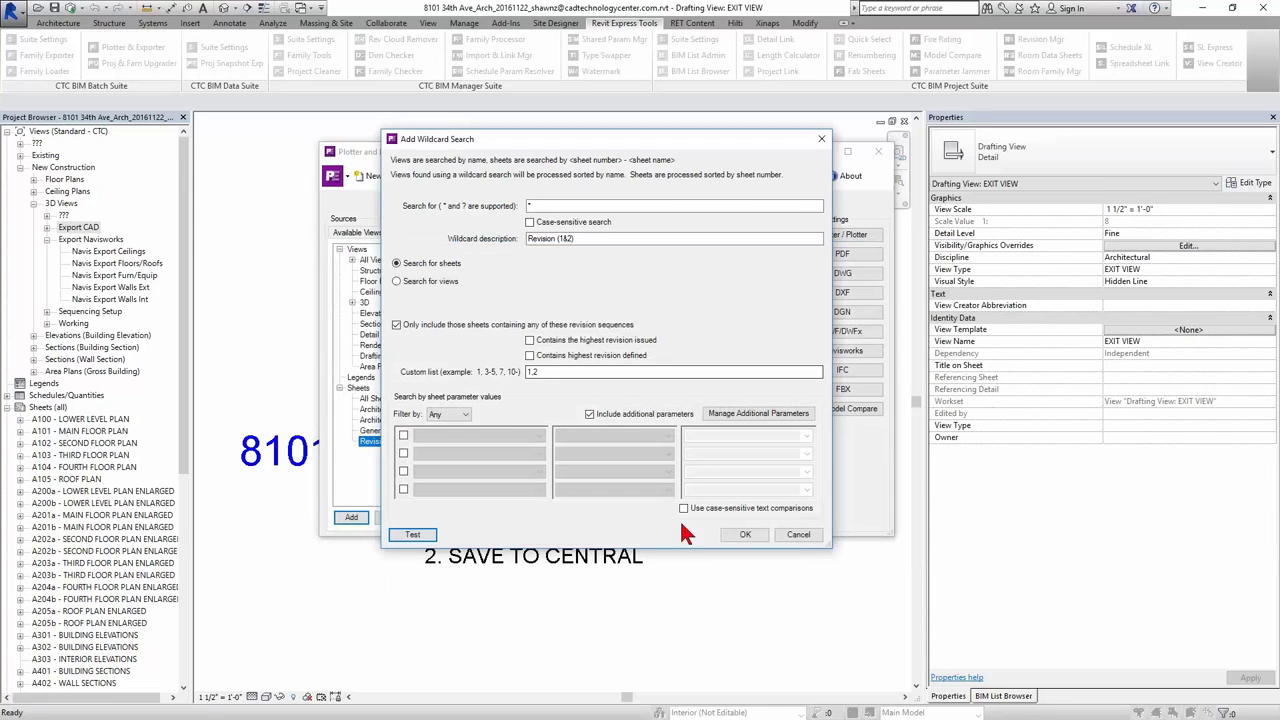
left_click(740, 534)
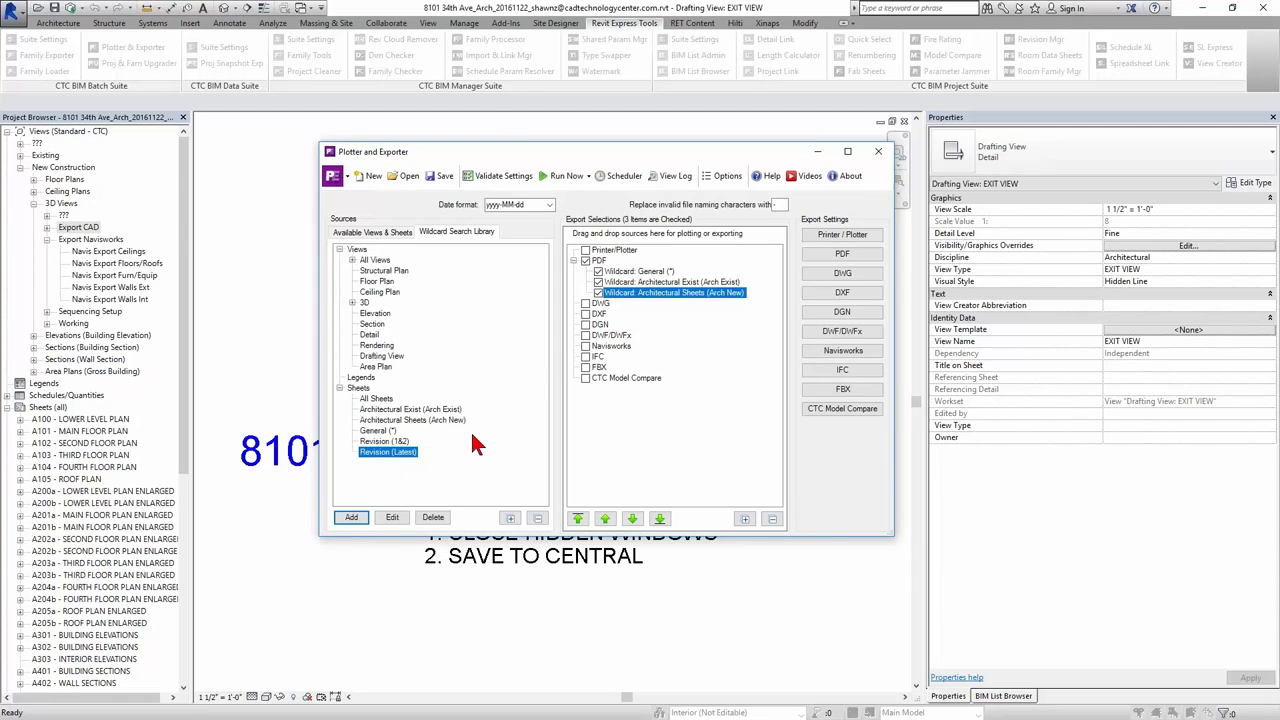
Examine and test the existing 3D view search Navis Export* (Name), leaving it without saving changes.
left_click(352, 302)
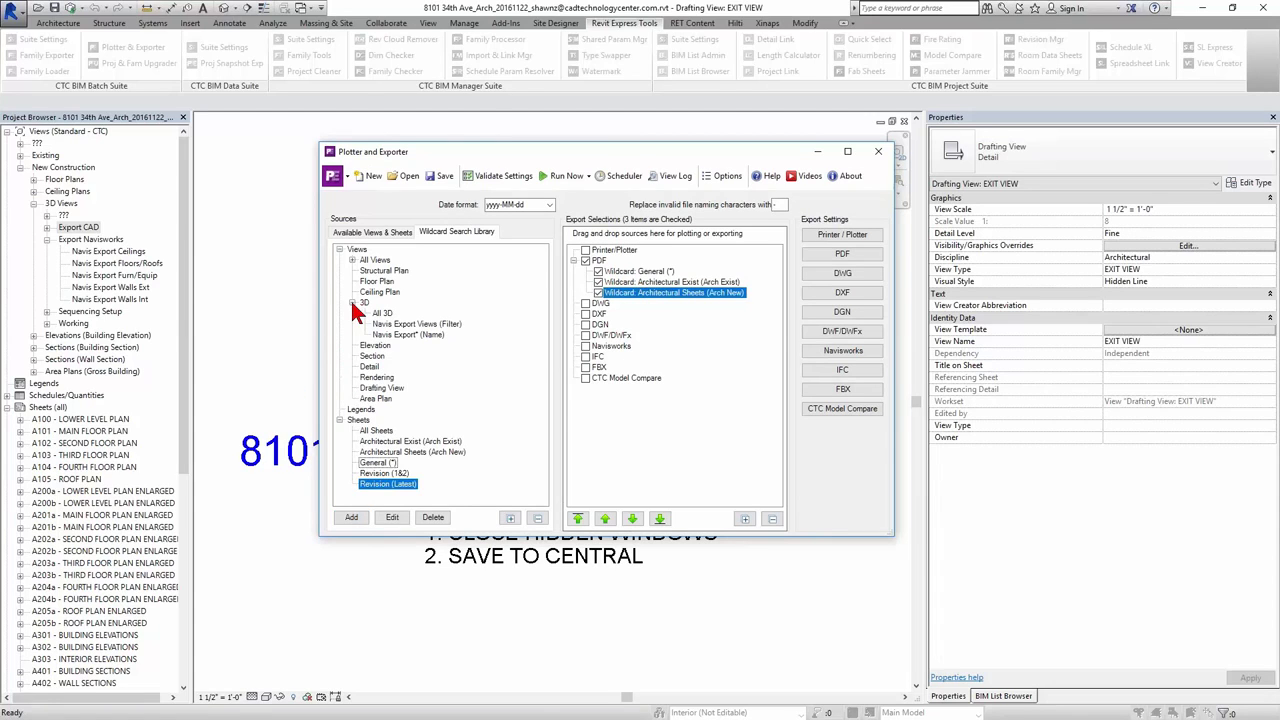
double_click(406, 334)
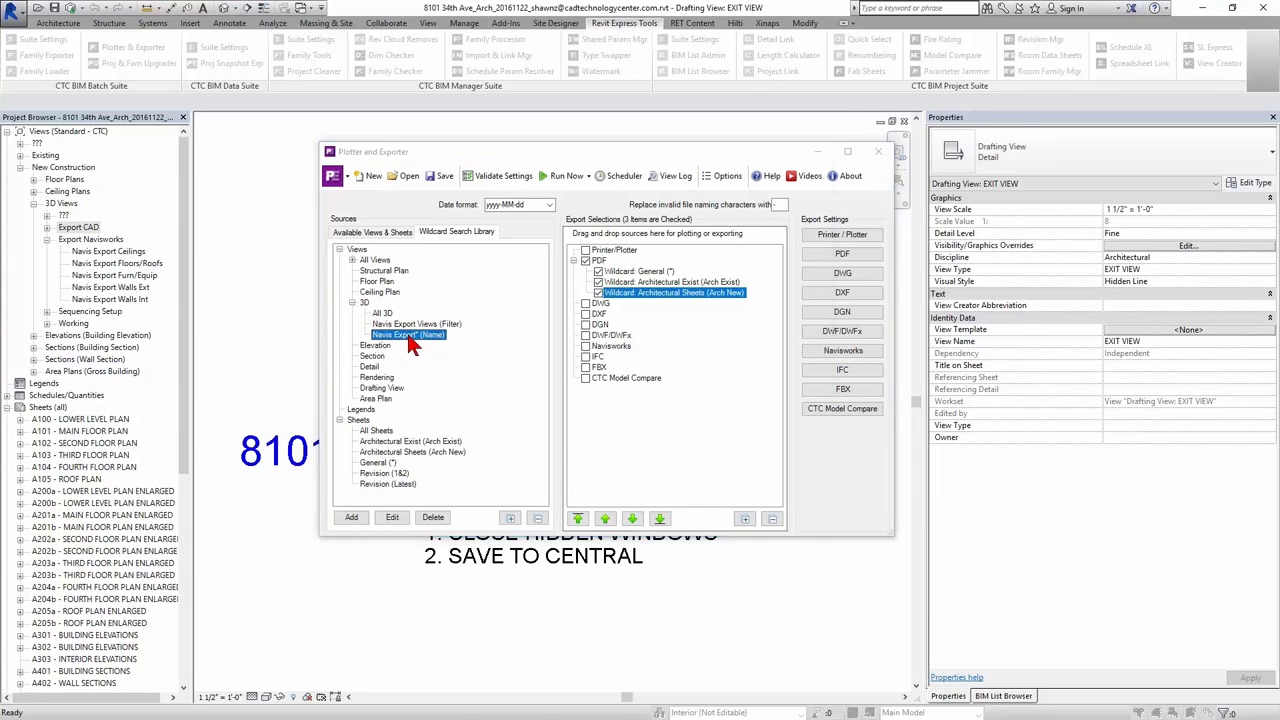
left_click_drag(528, 206, 580, 206)
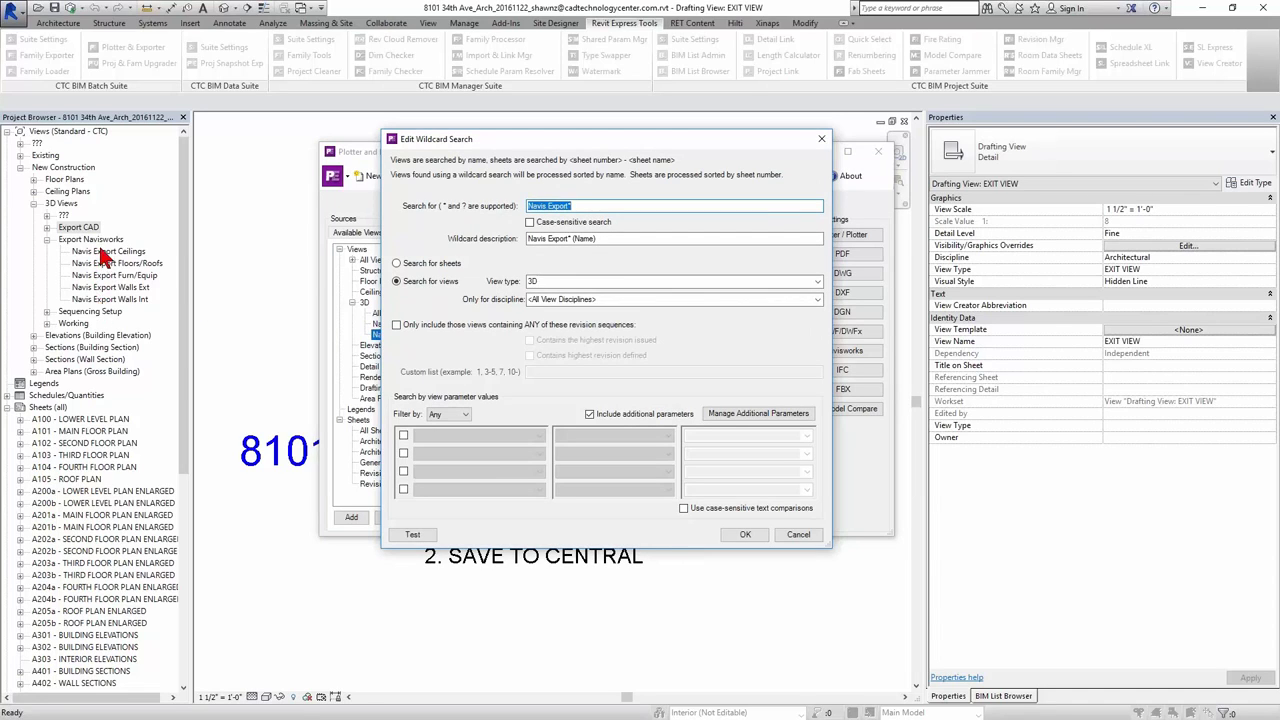
left_click(412, 536)
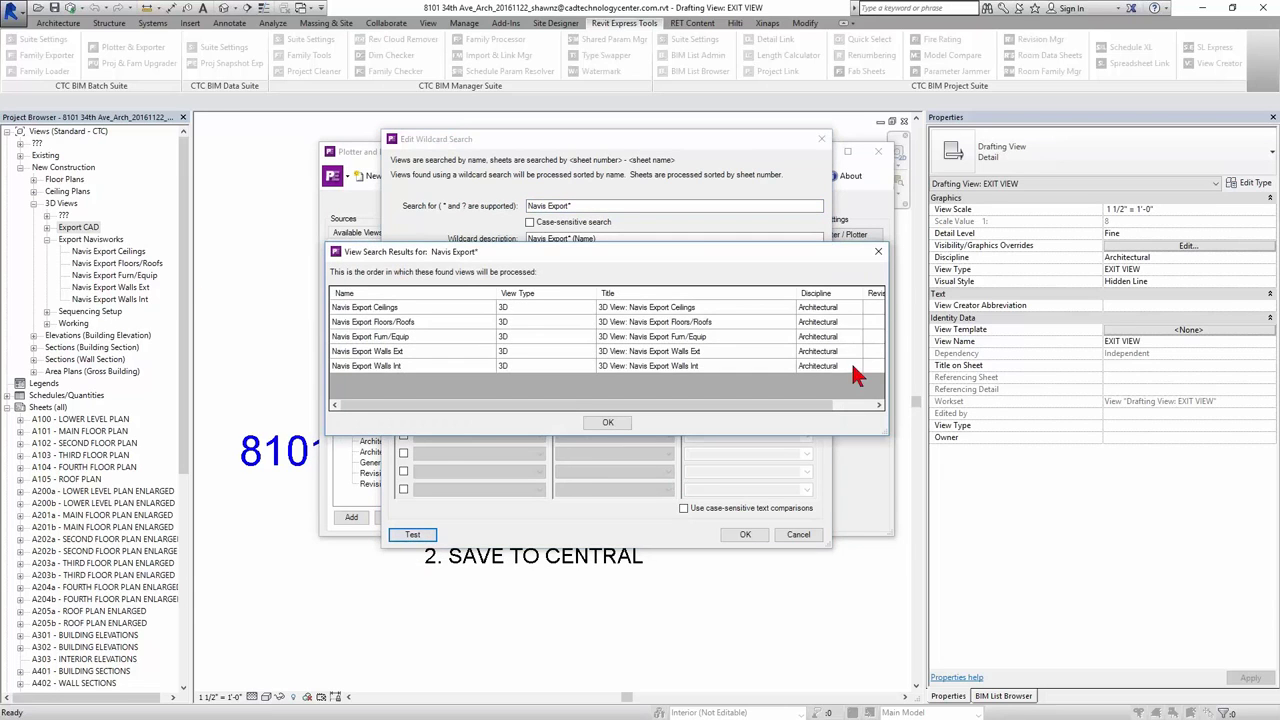
left_click(878, 251)
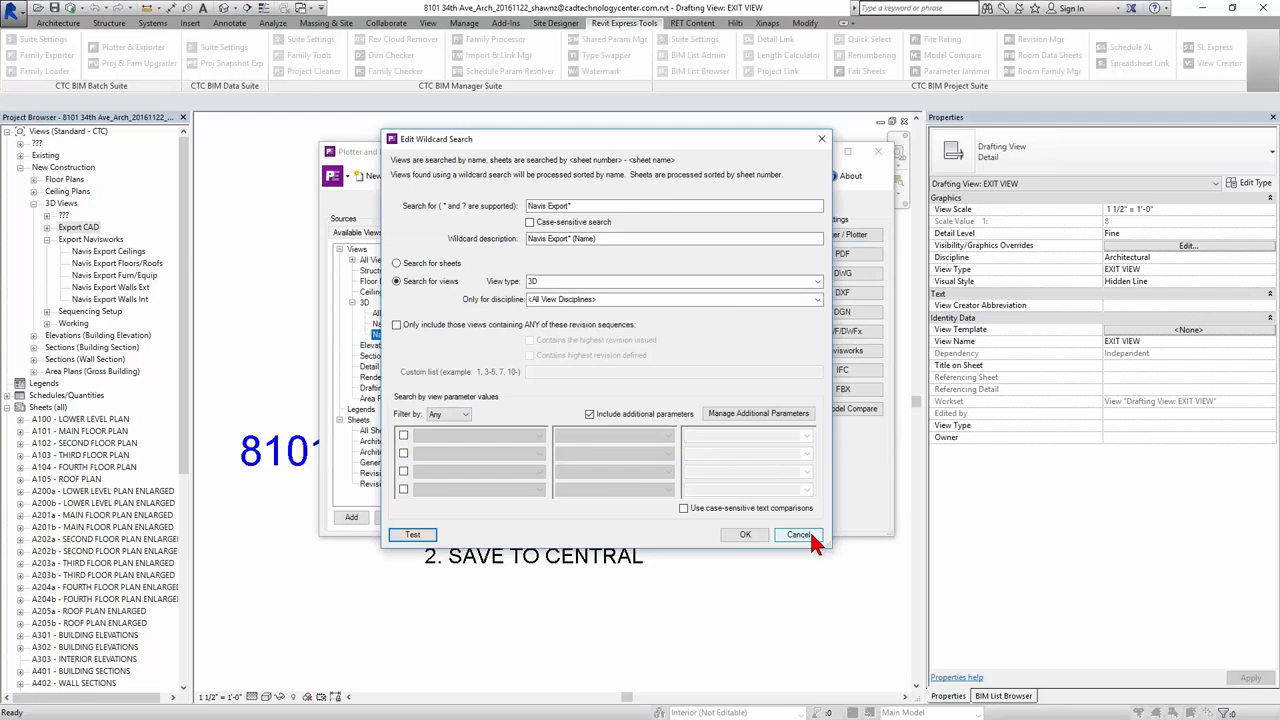
left_click(800, 535)
Inspect the parameter filter of the Navis Export Views (Filter) search and test it, leaving it without saving changes.
double_click(410, 325)
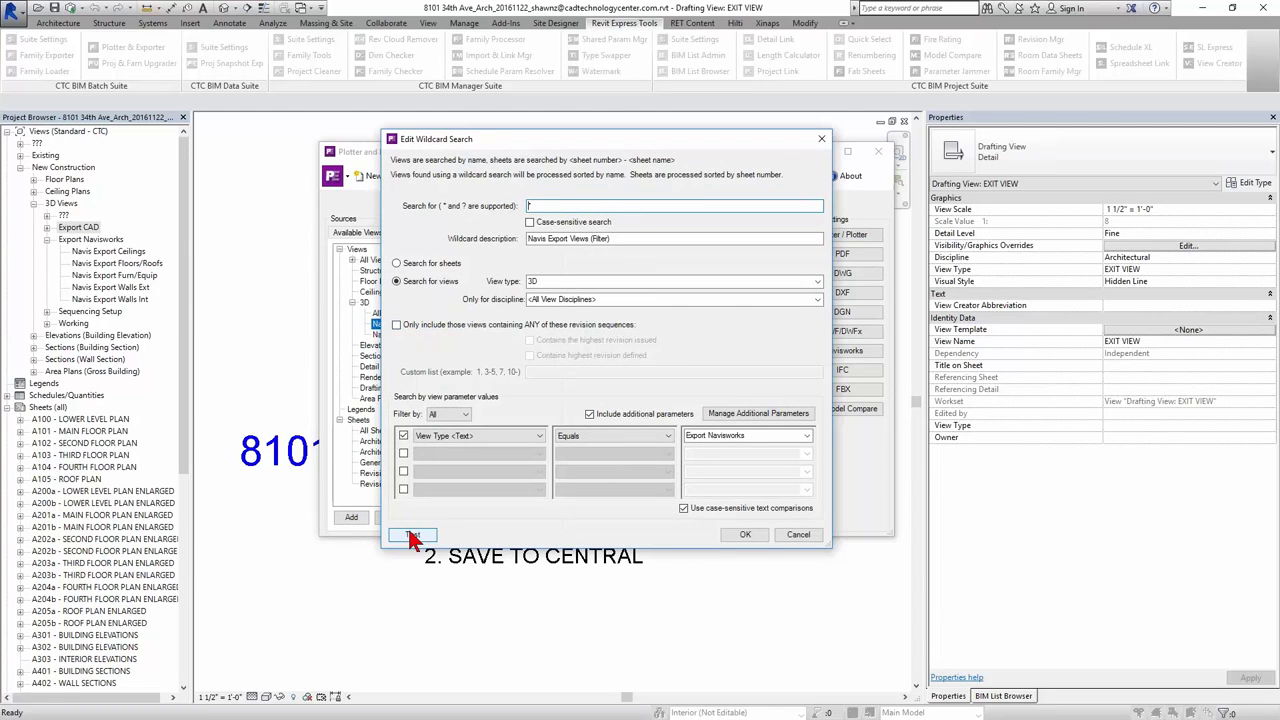
left_click(413, 535)
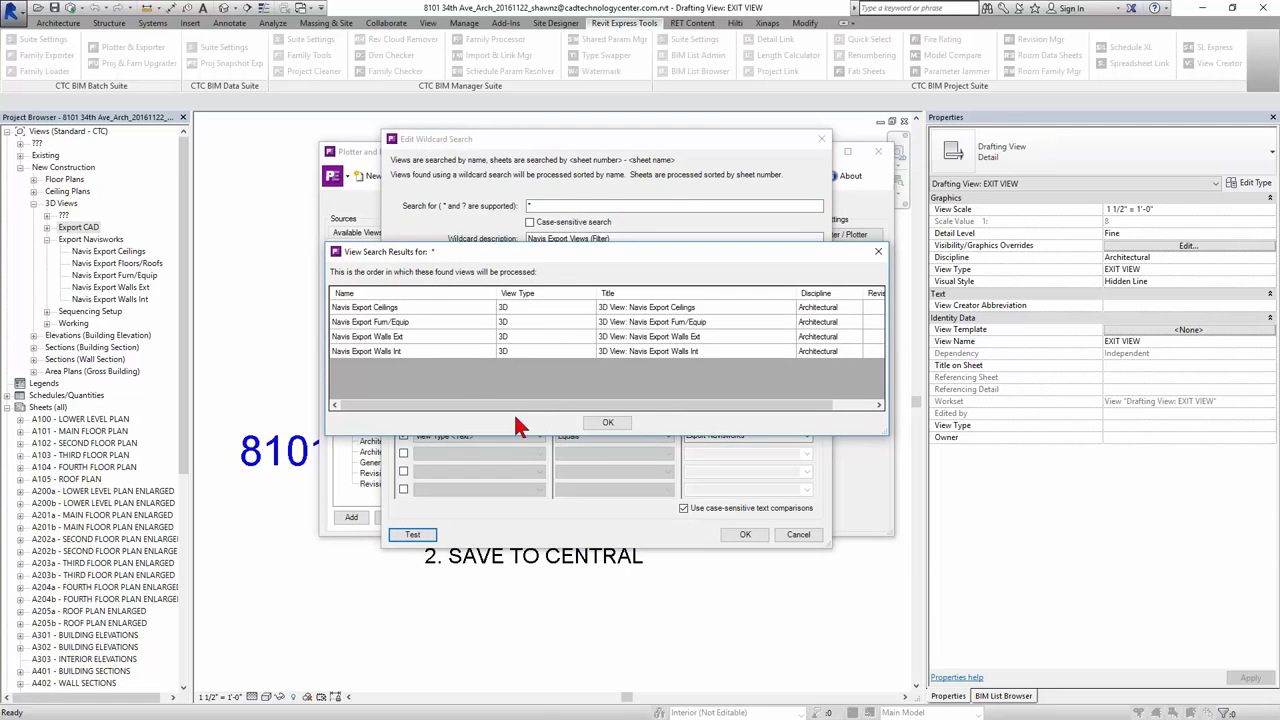
left_click(603, 423)
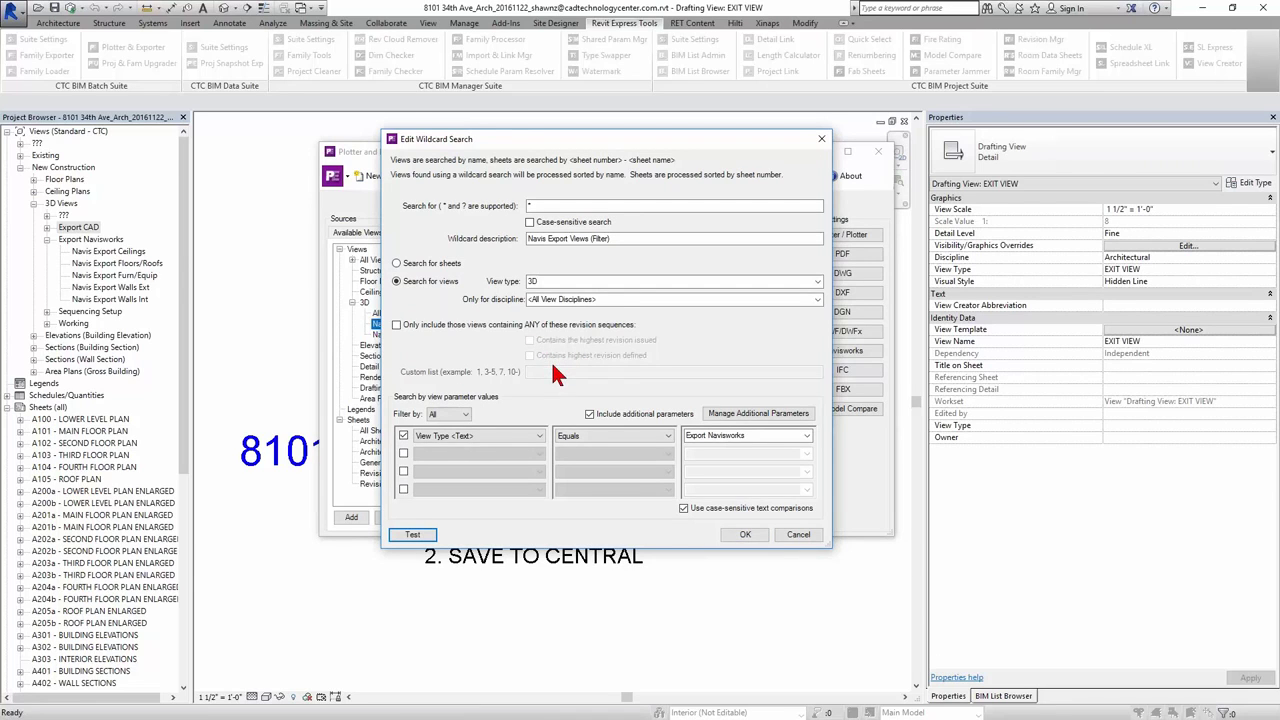
left_click(798, 537)
Review the view type, discipline and search text of the All 3D search, then cancel the edit.
left_click(382, 314)
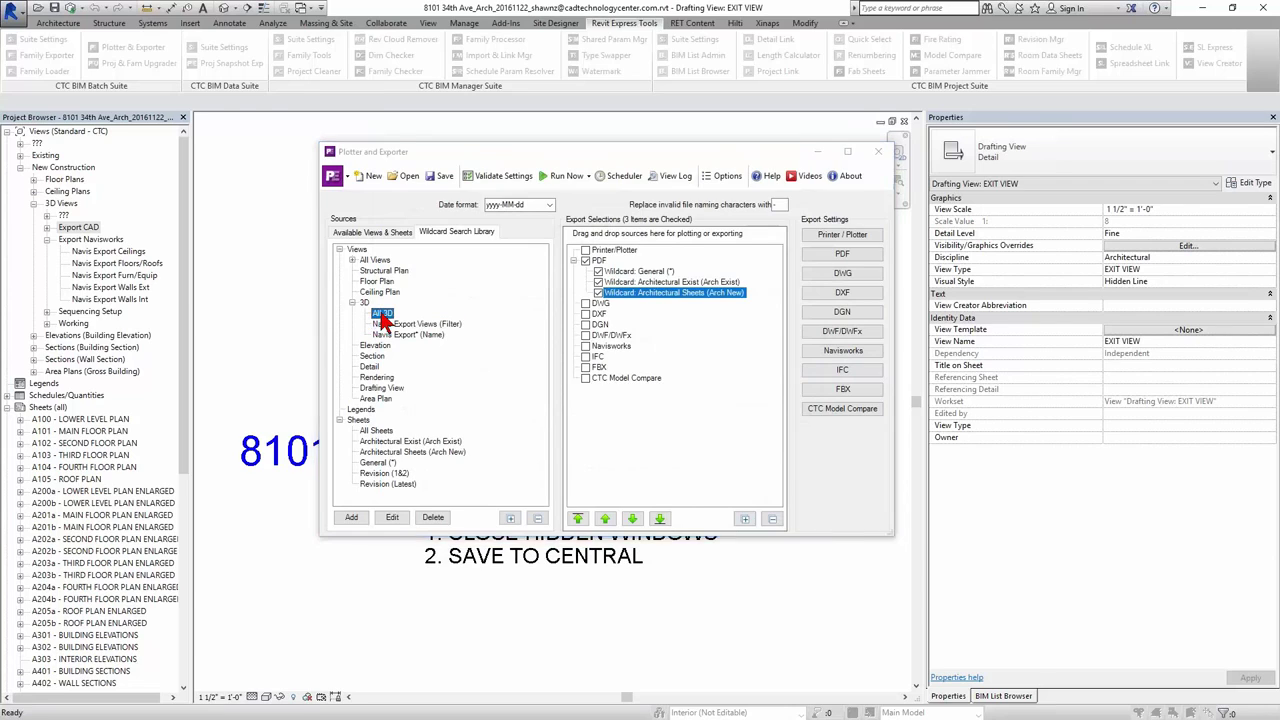
double_click(382, 316)
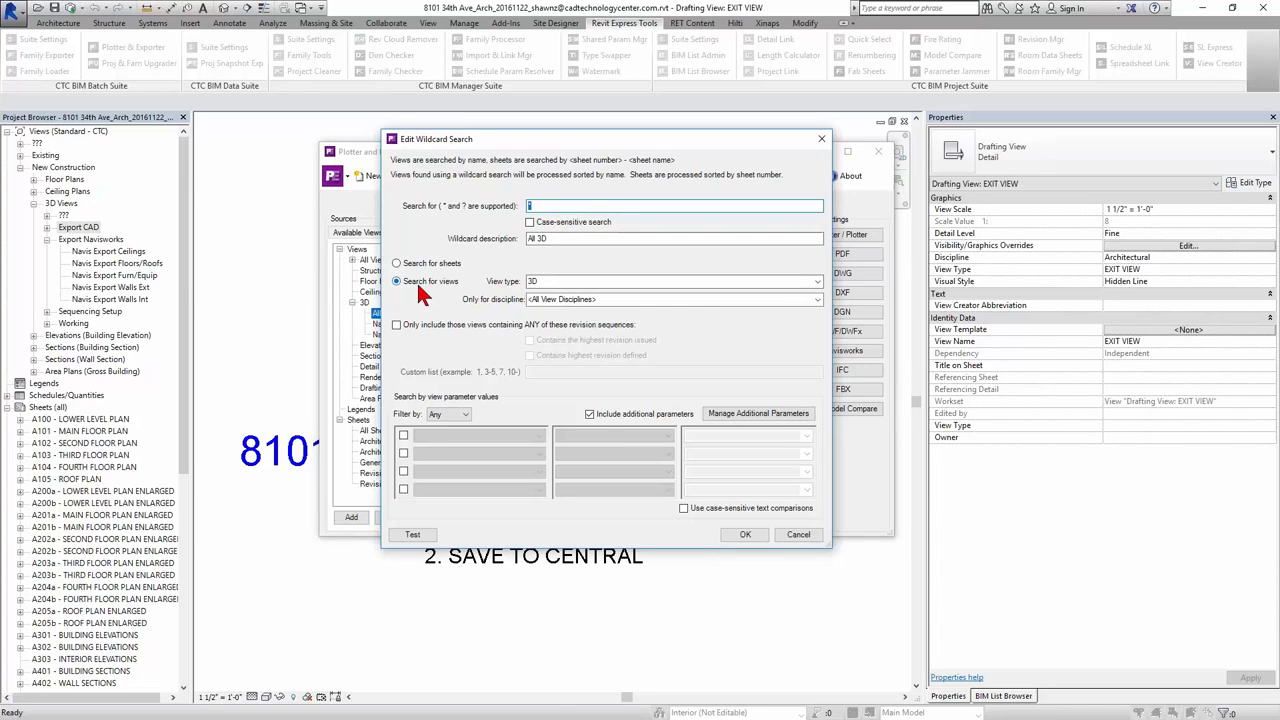
left_click(549, 281)
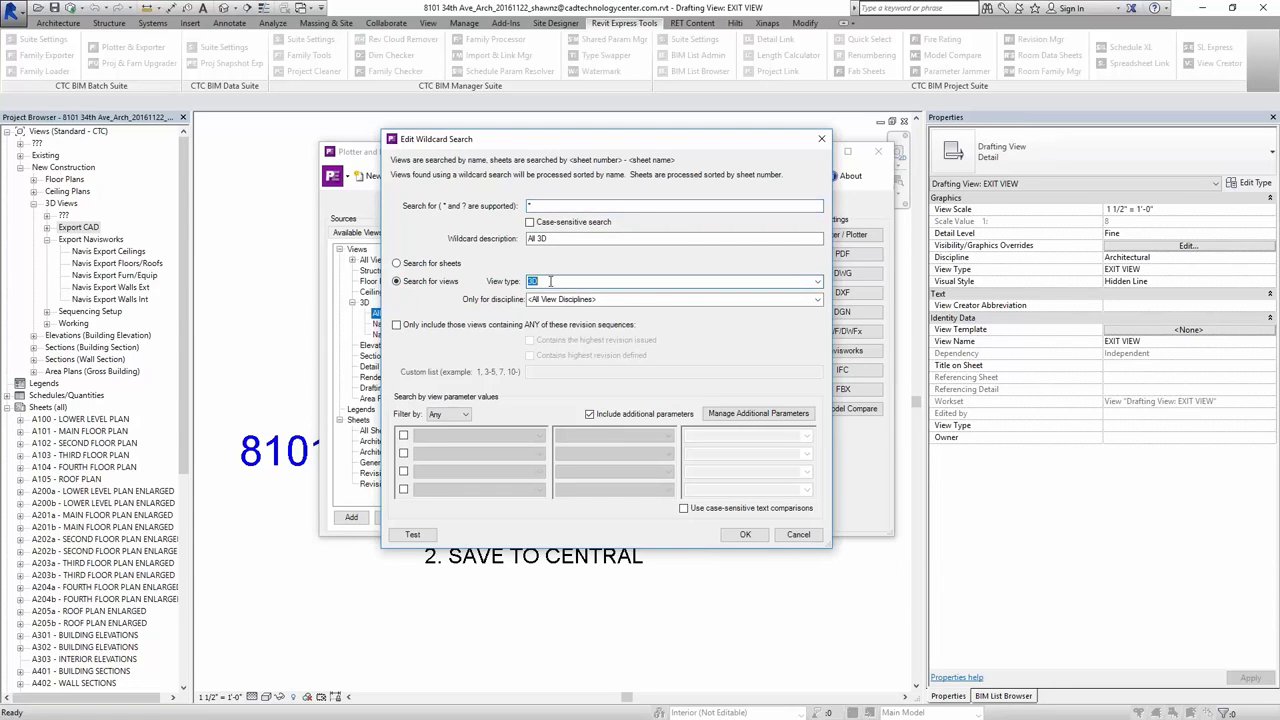
left_click(649, 299)
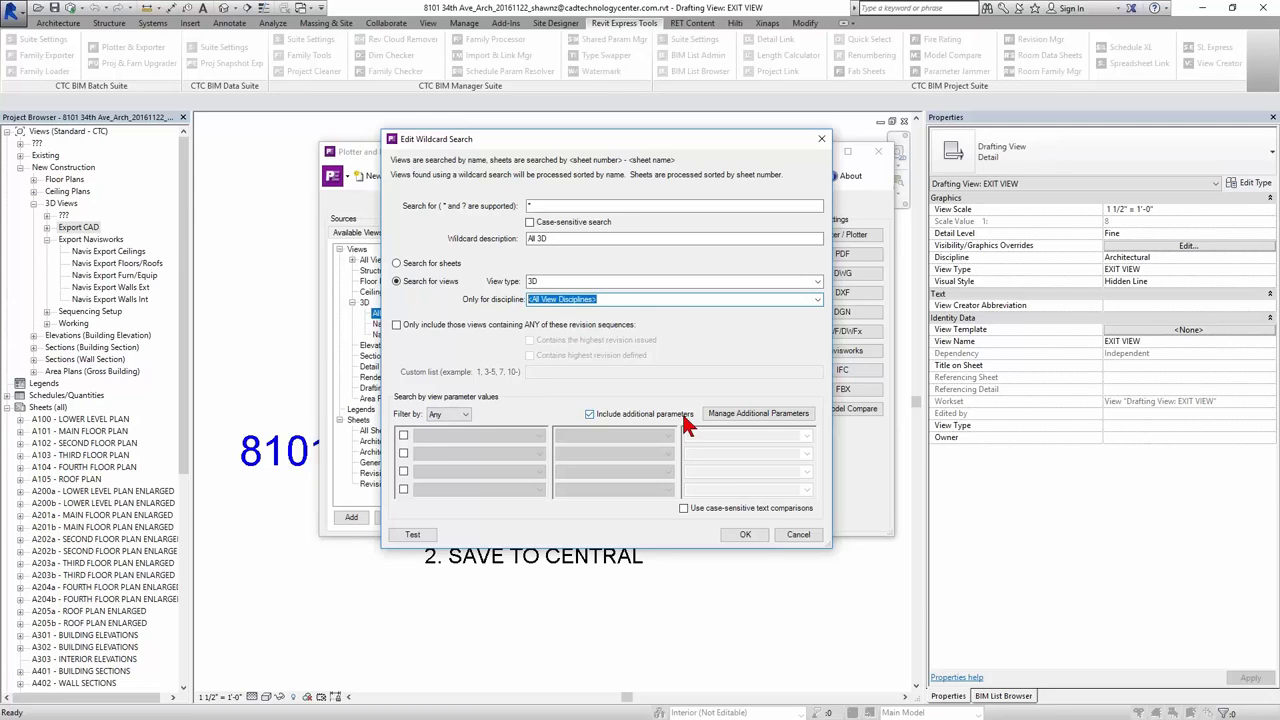
left_click_drag(541, 206, 518, 206)
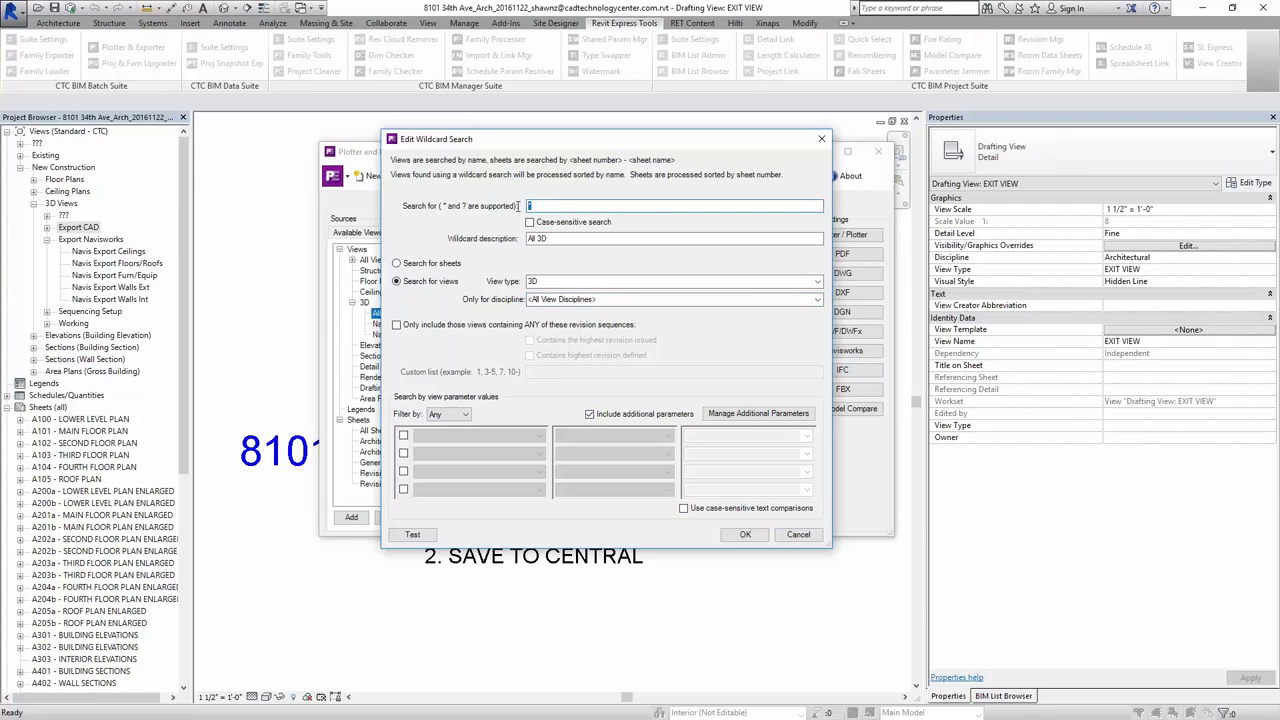
left_click(797, 536)
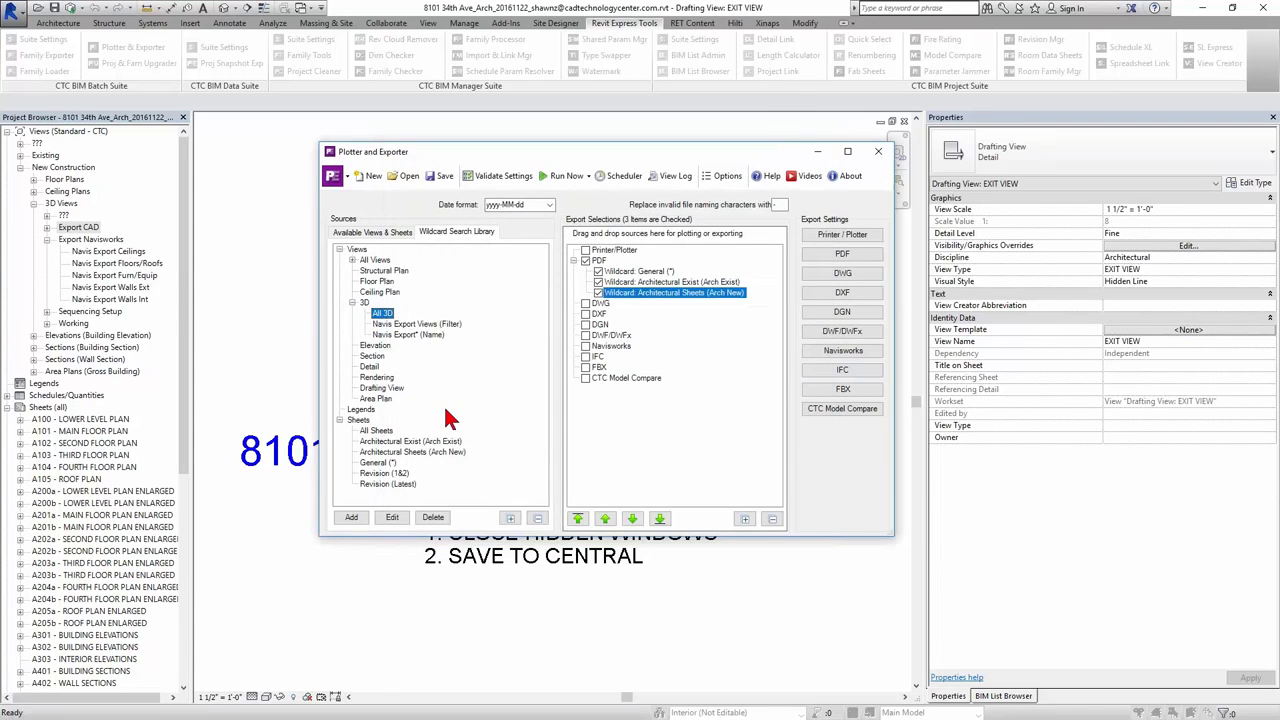
Edit the All 3D search to look for *CAD* across all view types, test it and review the matching views.
double_click(380, 313)
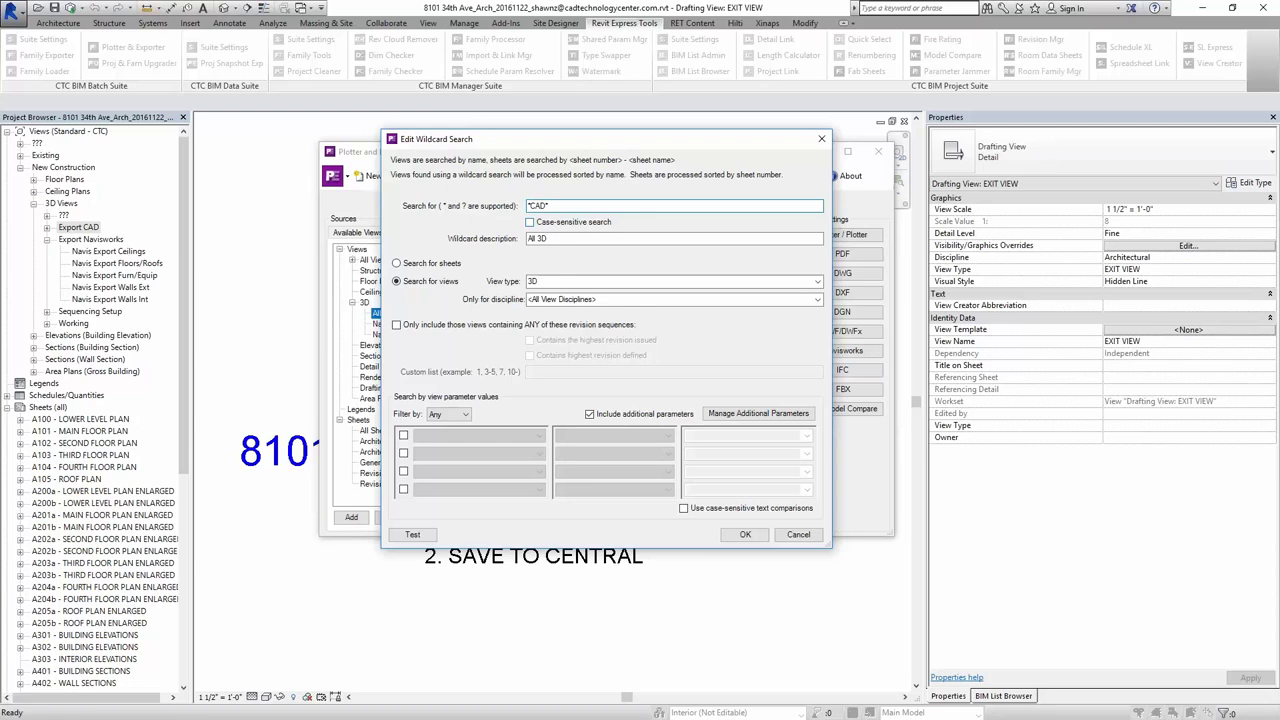
left_click(558, 238)
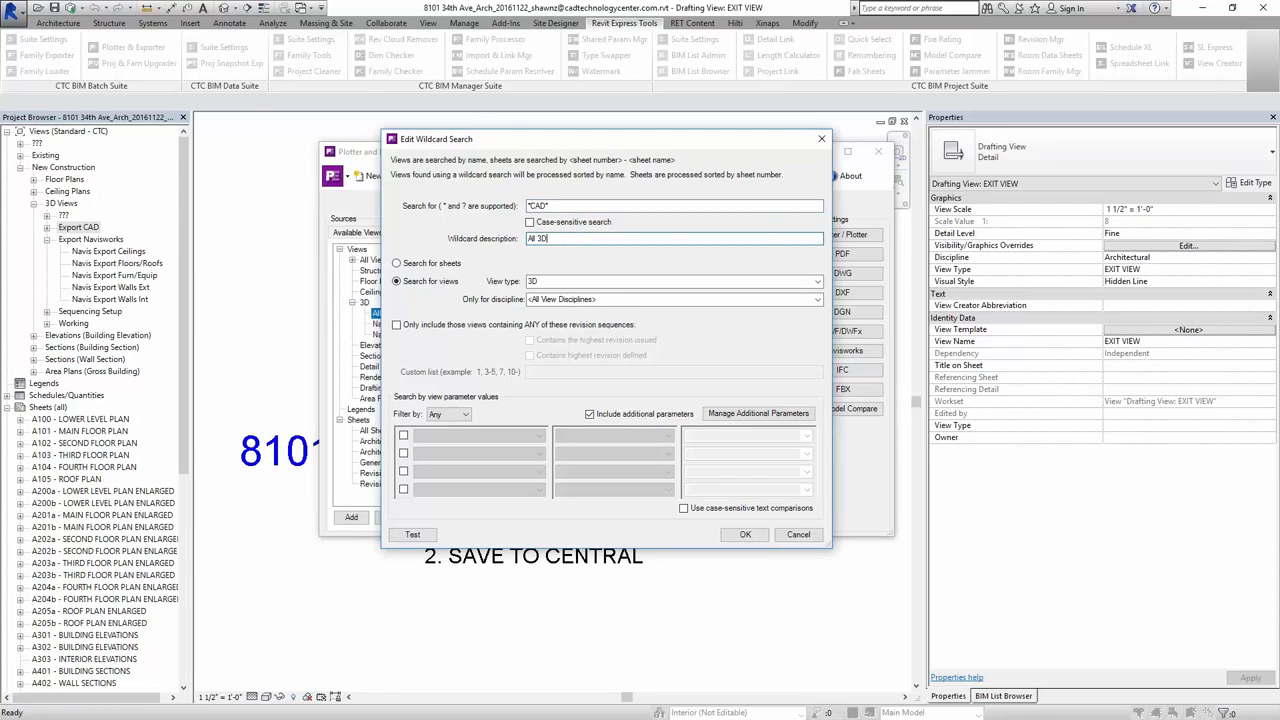
left_click(818, 282)
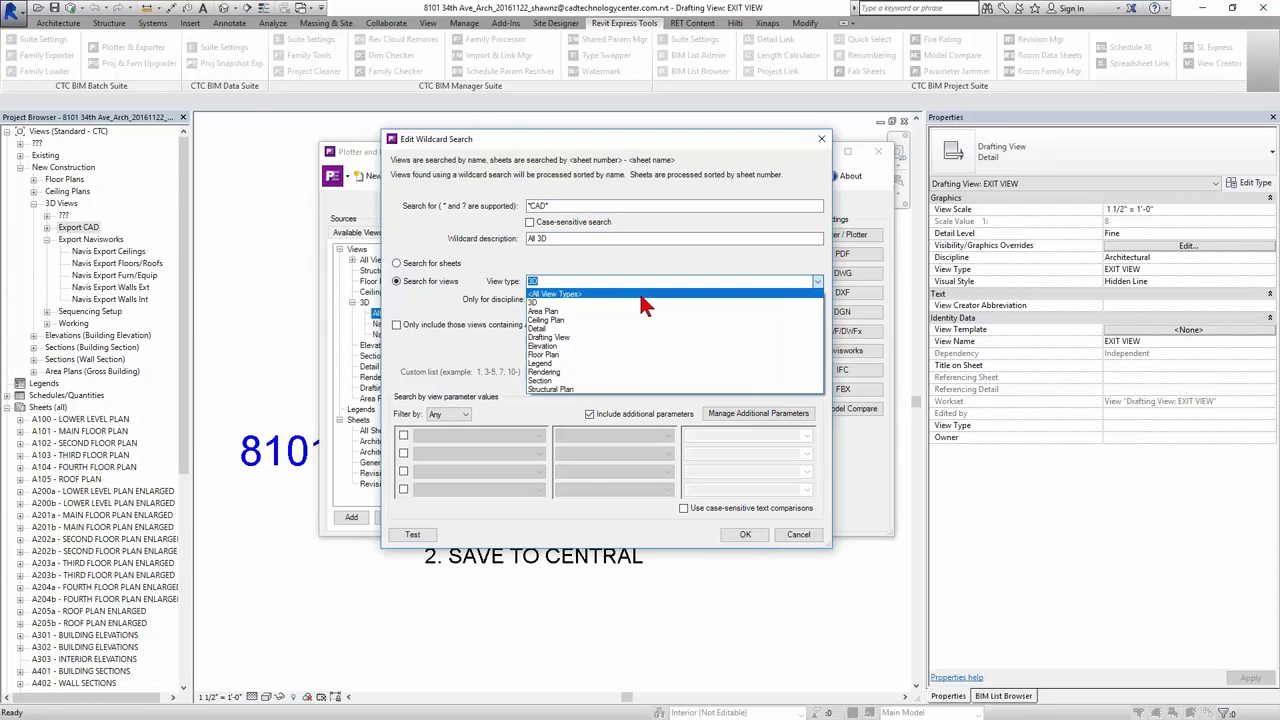
left_click(592, 294)
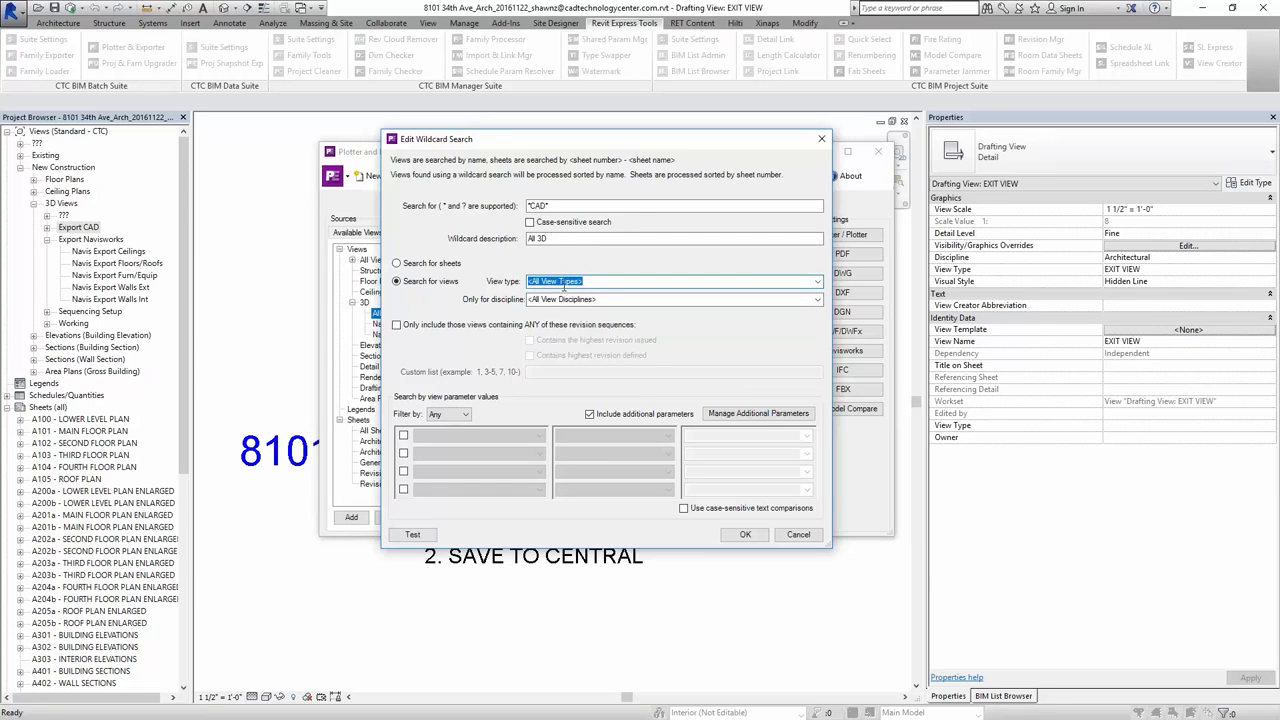
left_click_drag(550, 239, 522, 240)
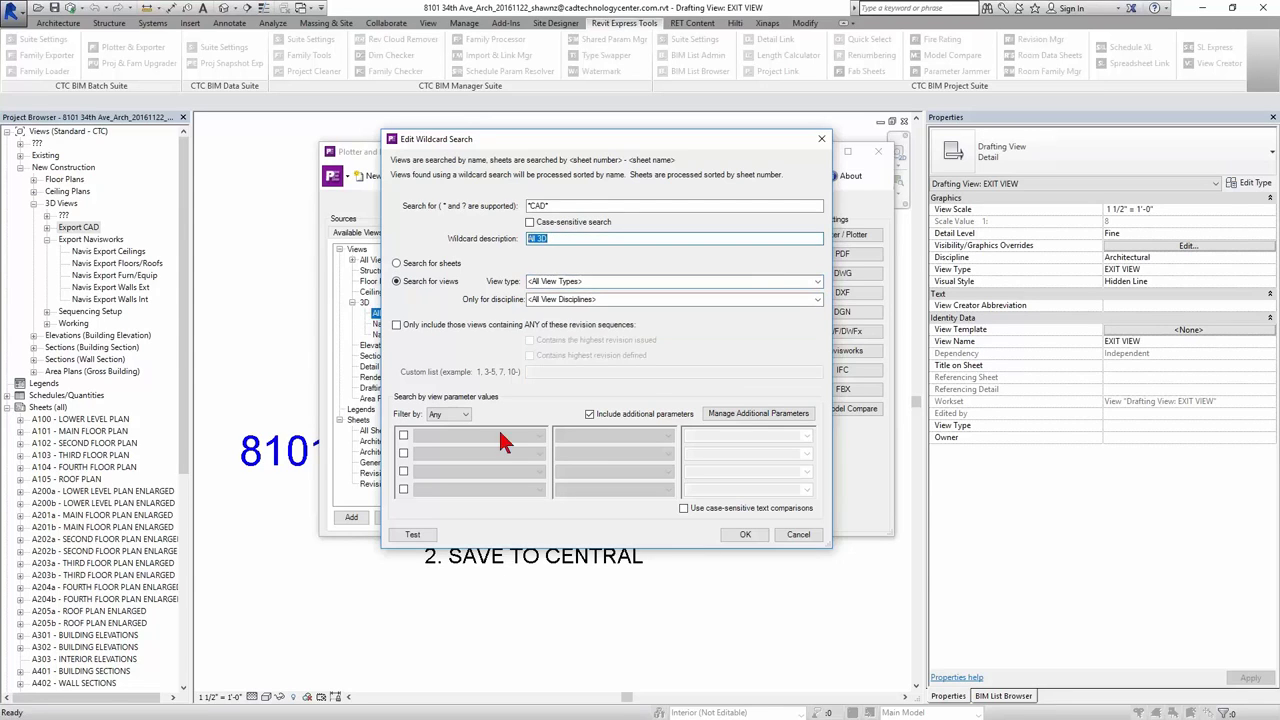
left_click(413, 537)
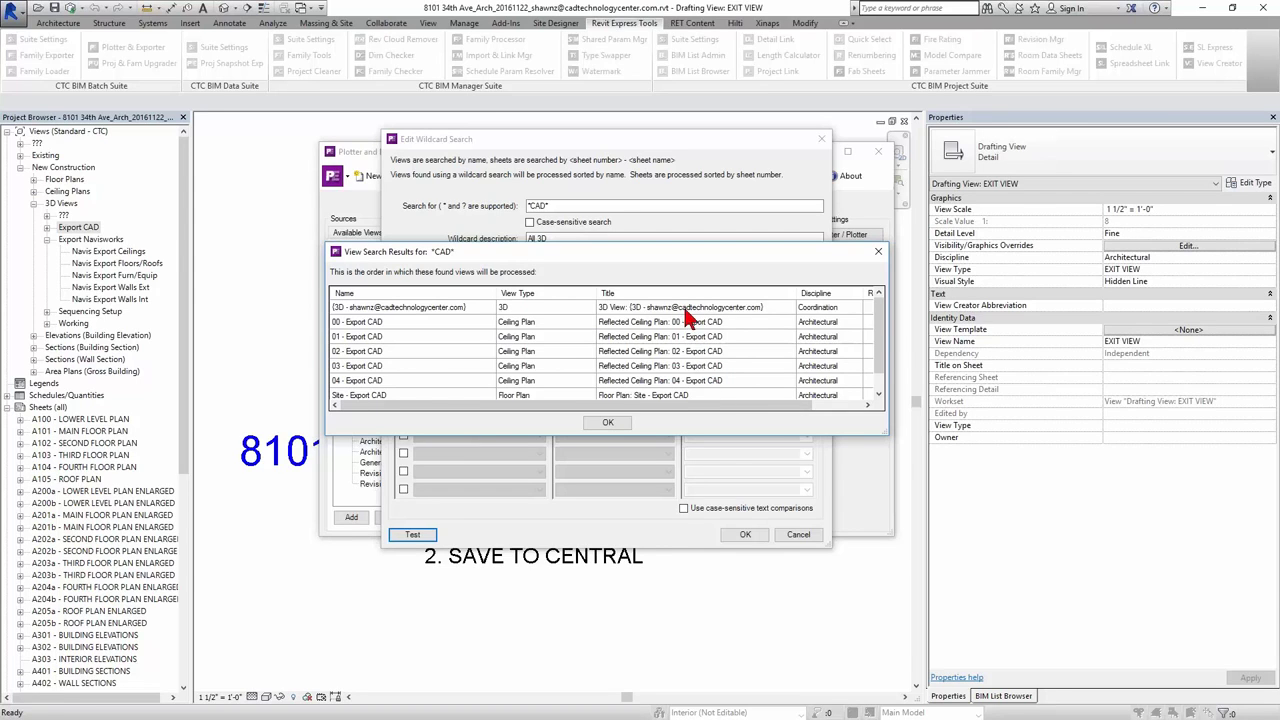
scroll(740, 373, "down", 1)
scroll(740, 373, "up", 1)
scroll(740, 373, "down", 1)
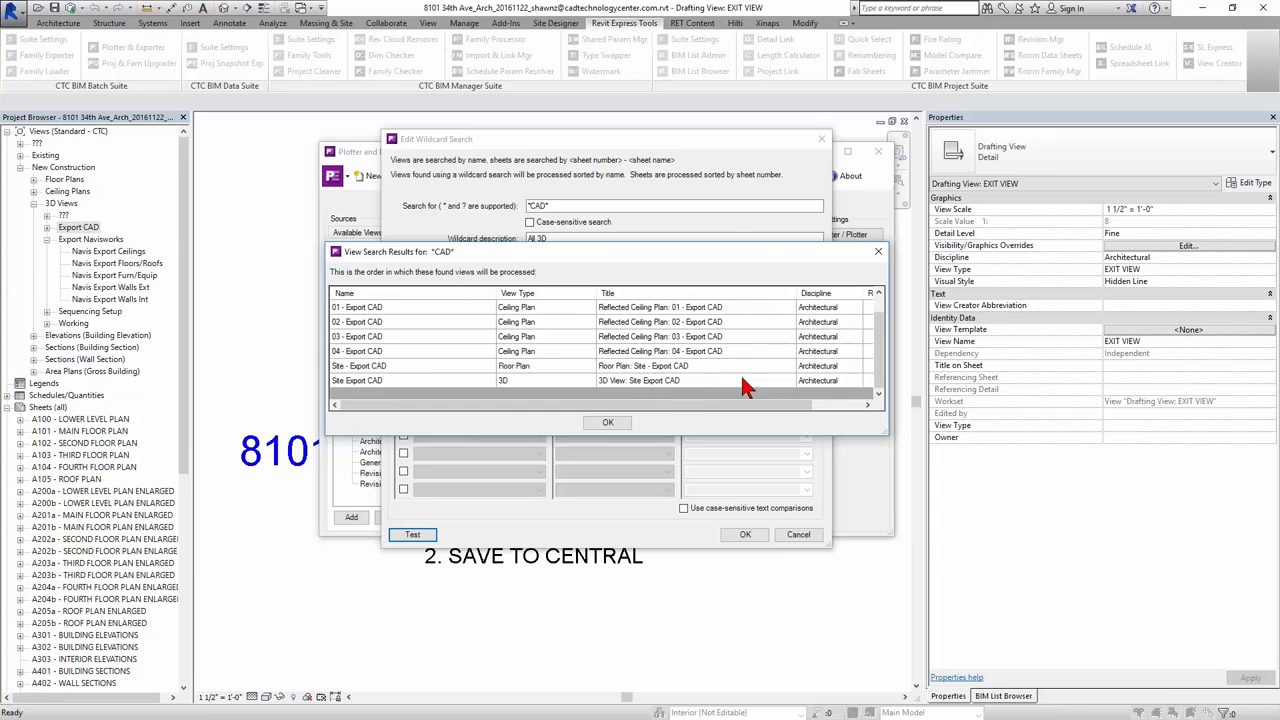
scroll(661, 387, "up", 1)
left_click(612, 425)
Make the *CAD* search case-sensitive, test it again and review the matching views.
left_click(530, 222)
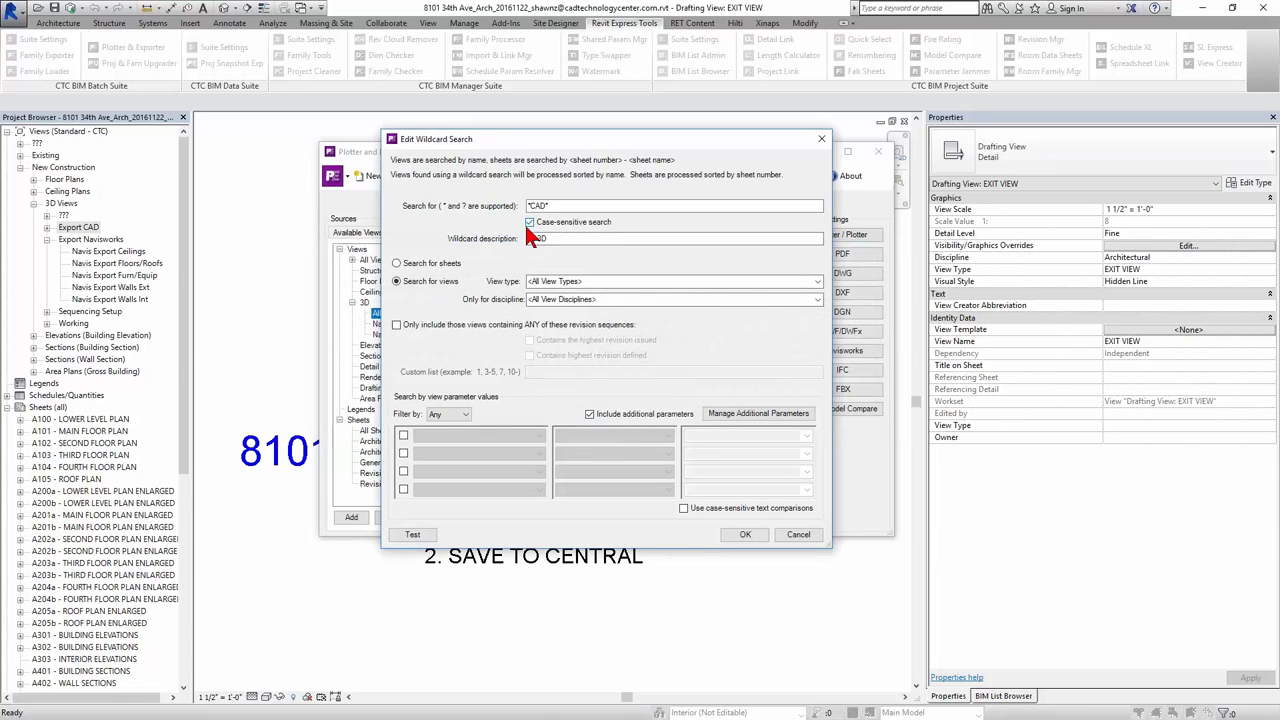
left_click(410, 534)
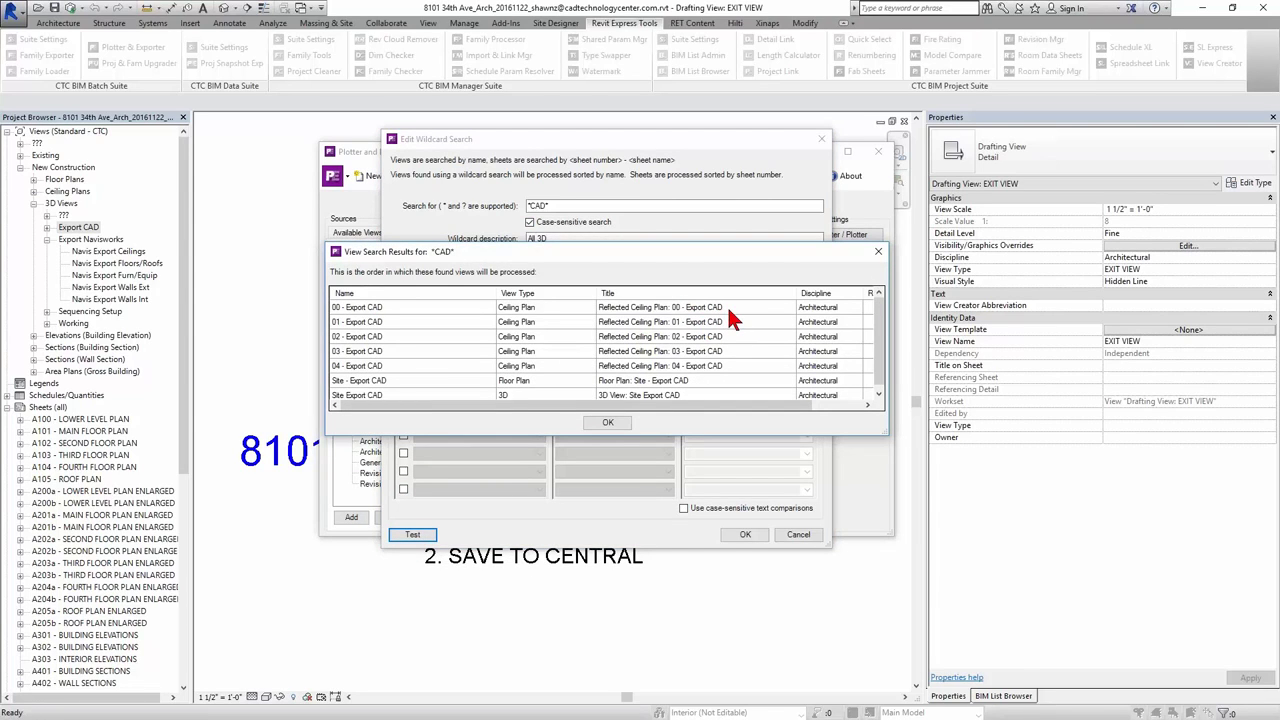
scroll(730, 318, "down", 1)
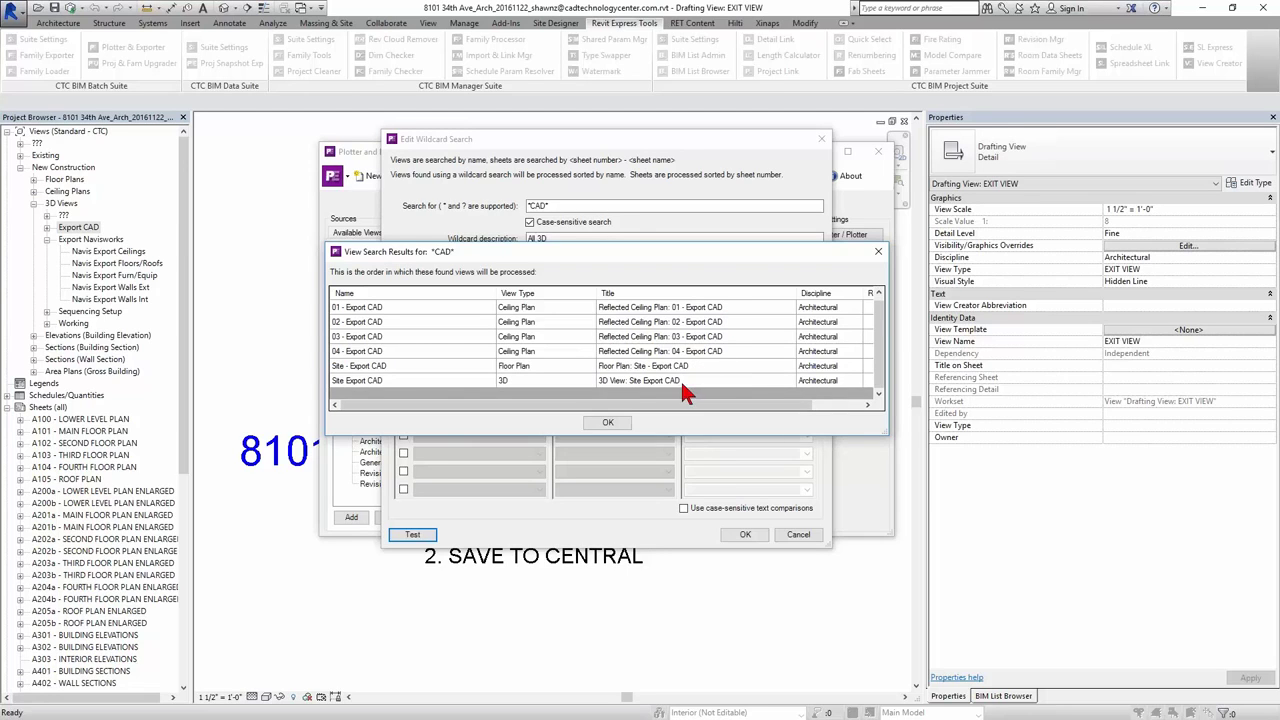
scroll(686, 392, "up", 1)
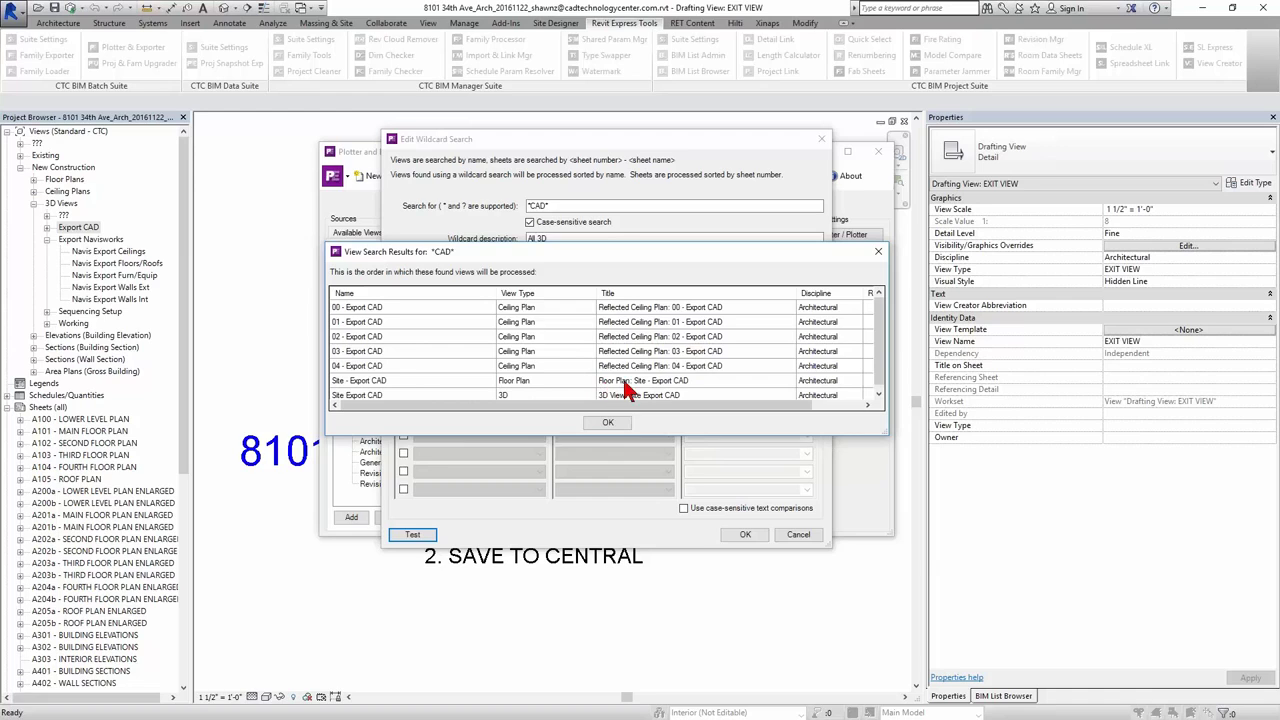
scroll(722, 325, "down", 1)
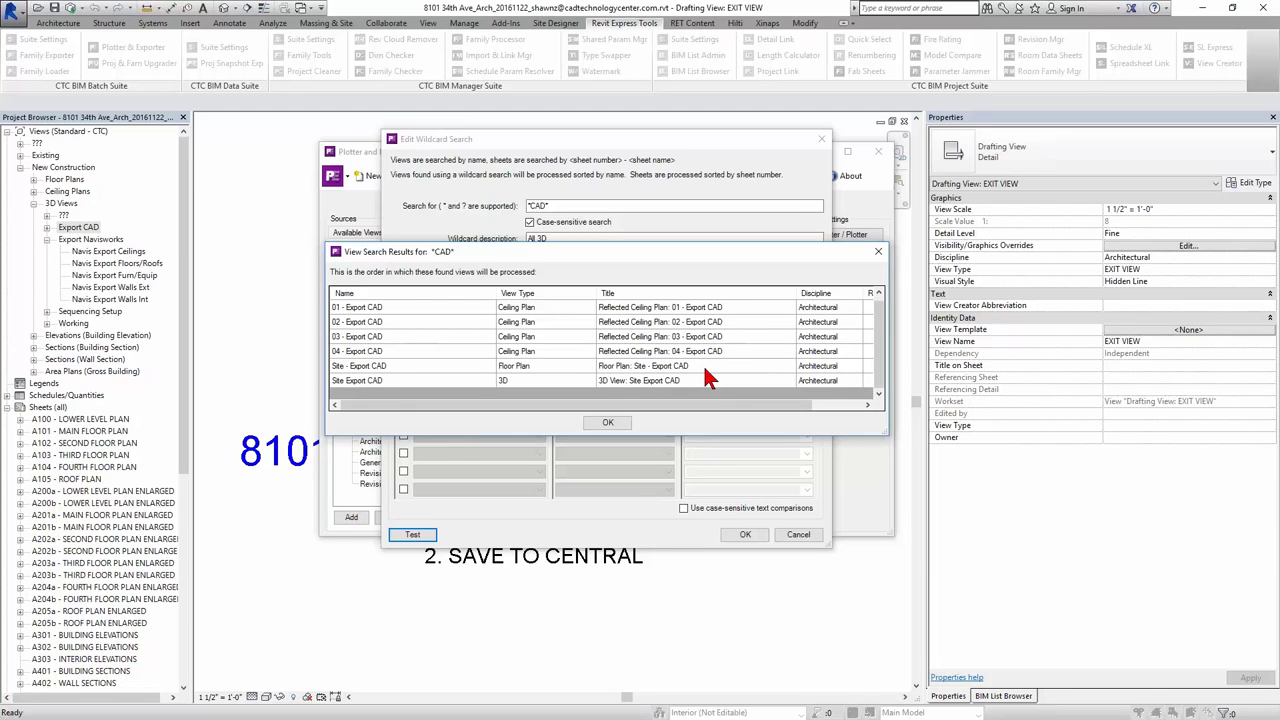
left_click_drag(672, 251, 666, 276)
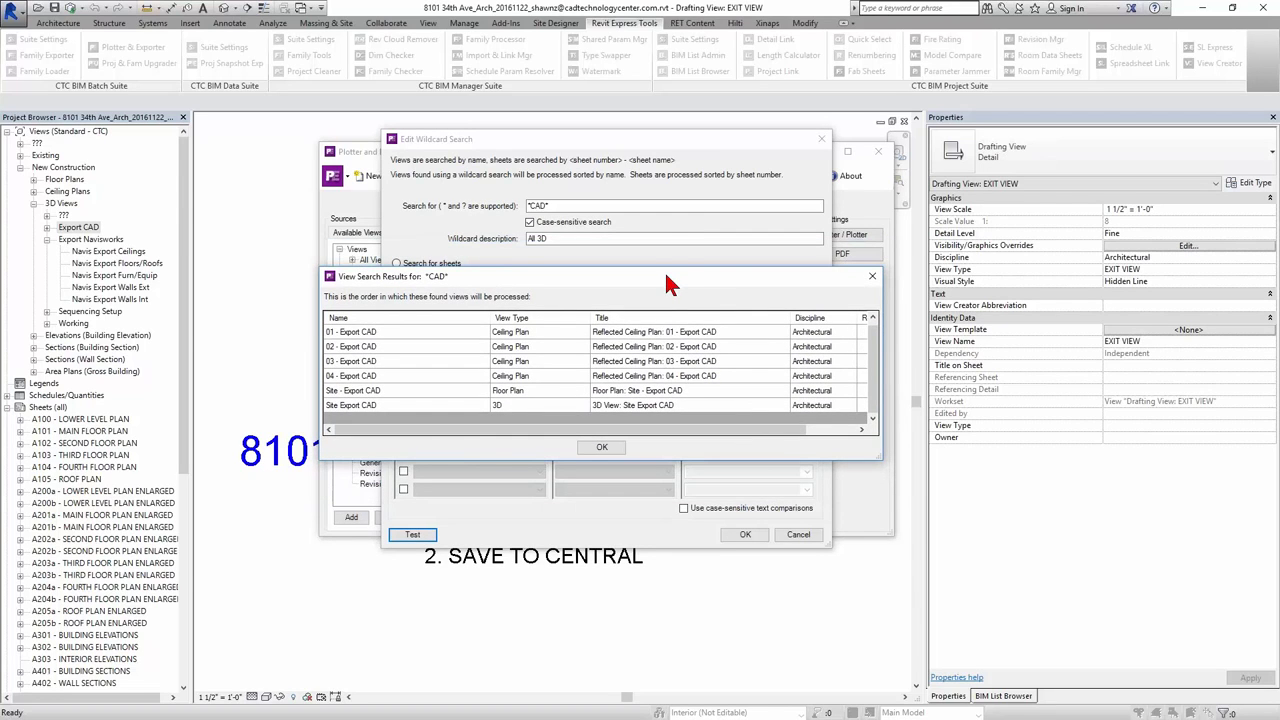
left_click(872, 276)
Limit the case-sensitive *CAD* search to the 3D view type and test it, then cancel the edit.
left_click(618, 281)
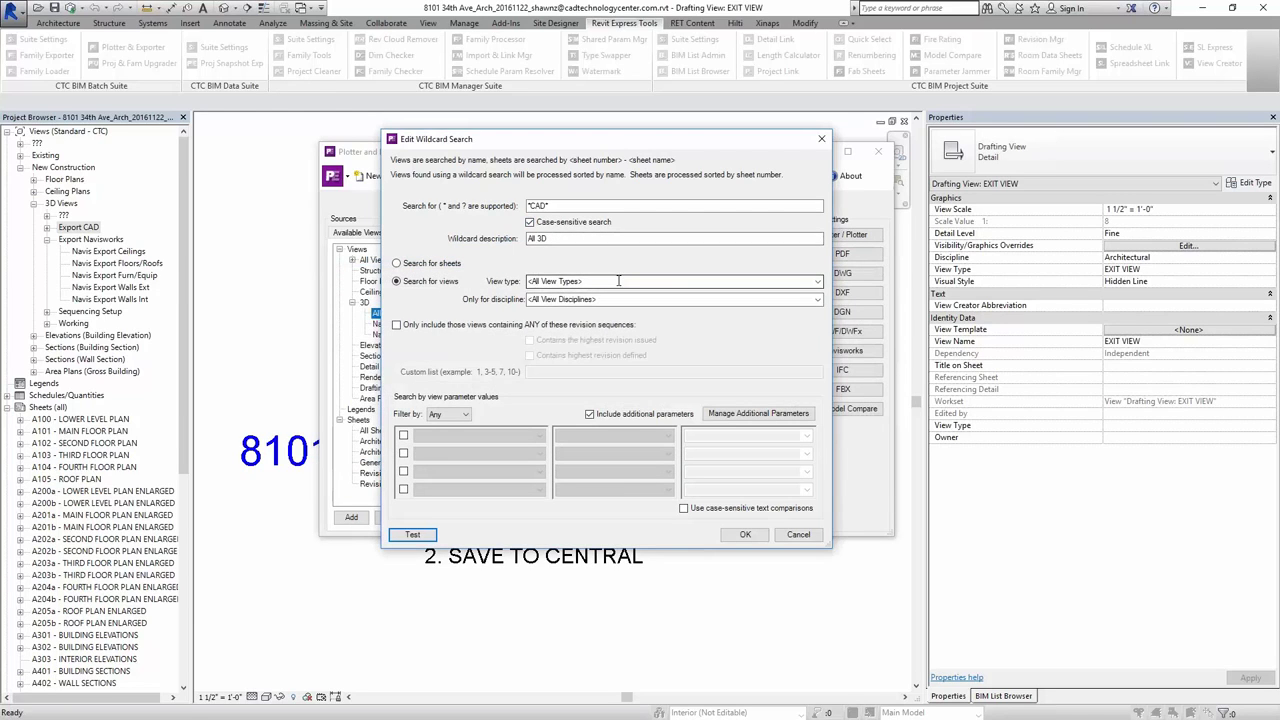
left_click(817, 281)
left_click(585, 305)
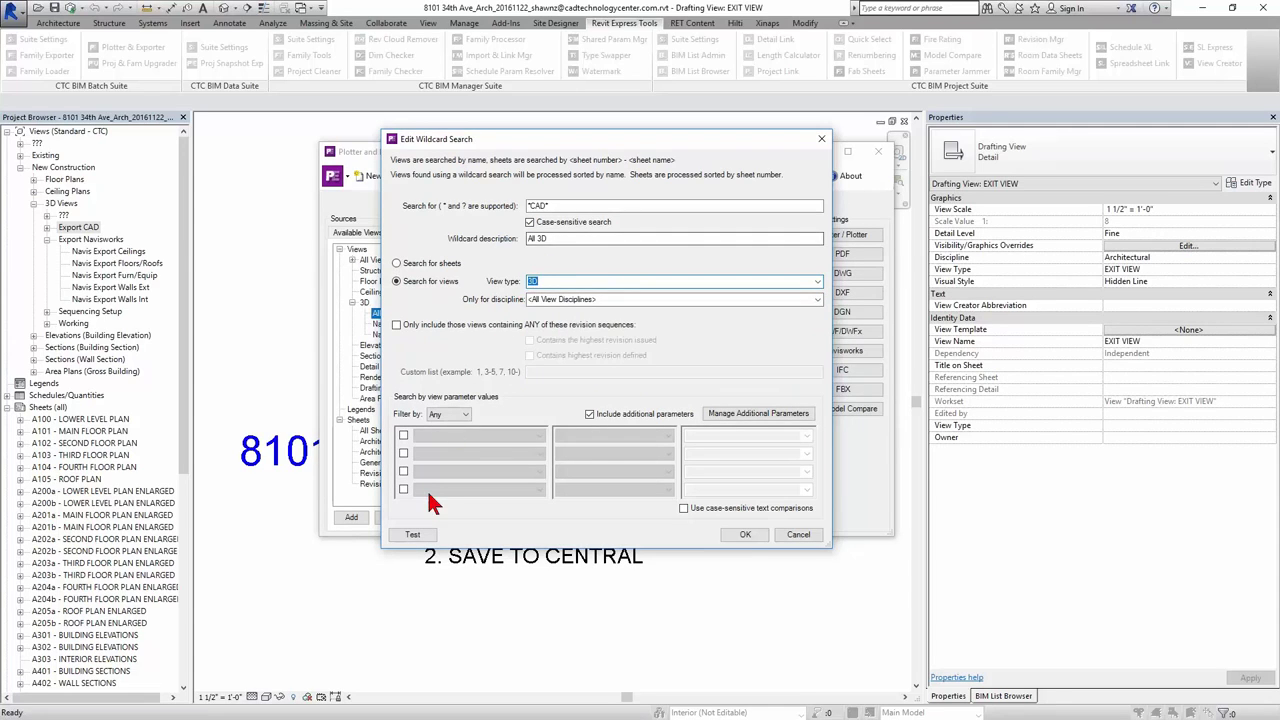
left_click(414, 535)
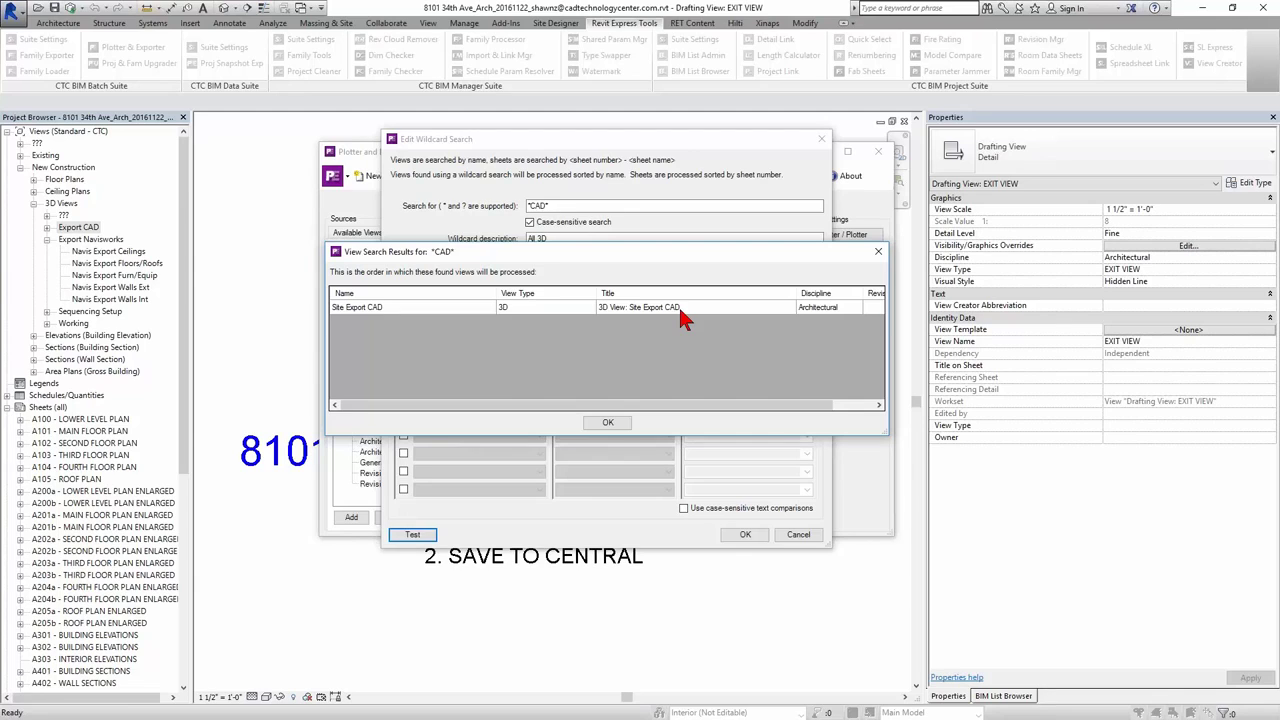
left_click(878, 251)
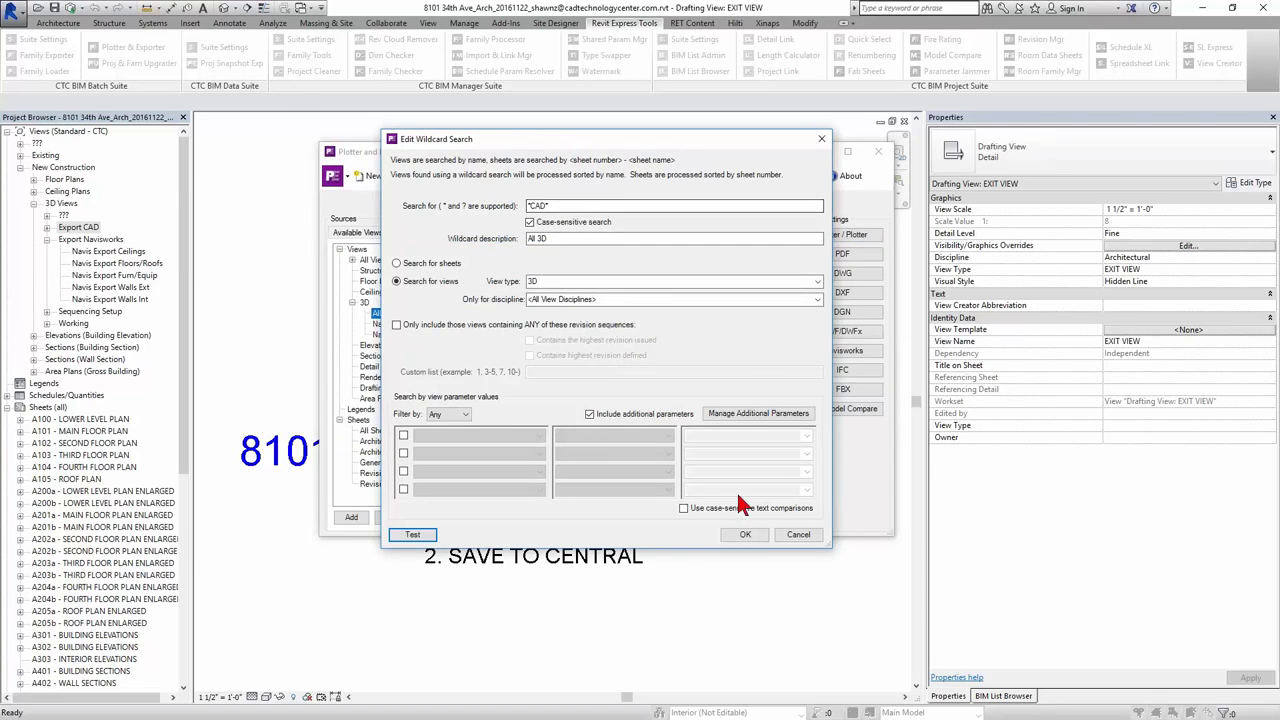
left_click(798, 534)
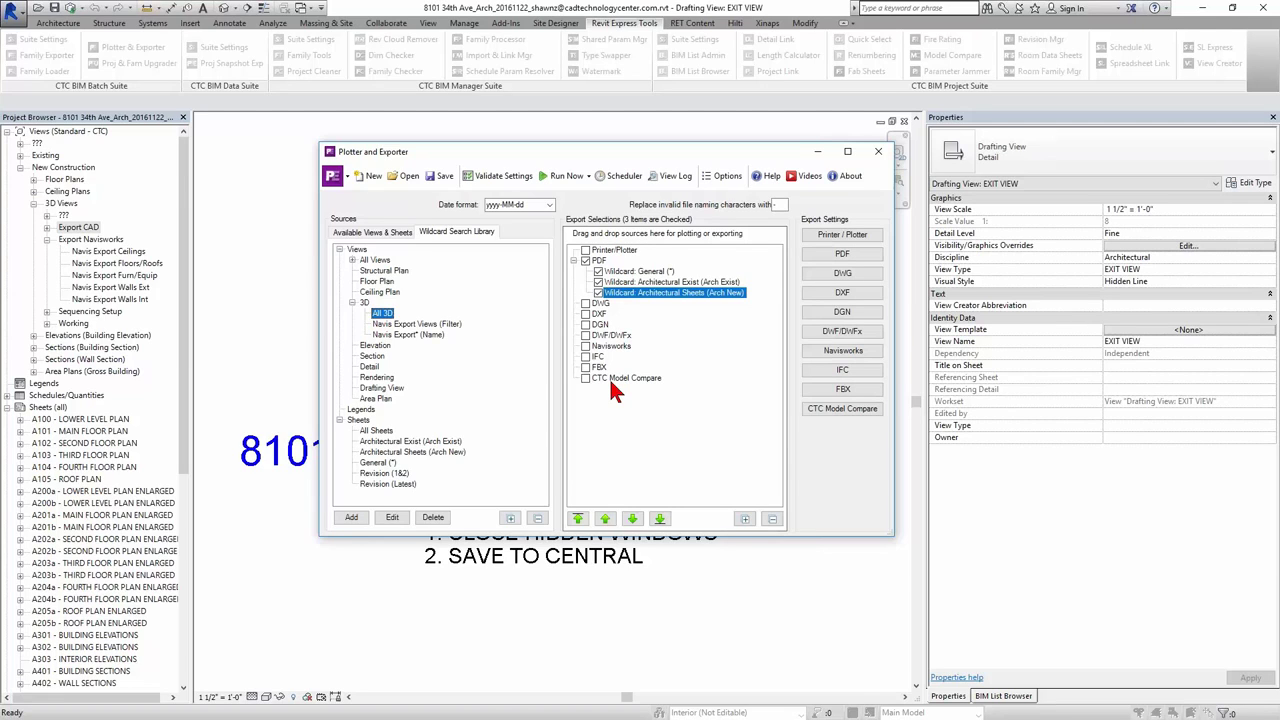
Compare the available views and sheets with the wildcard search library, then start a new configuration, discarding unsaved changes.
left_click(372, 231)
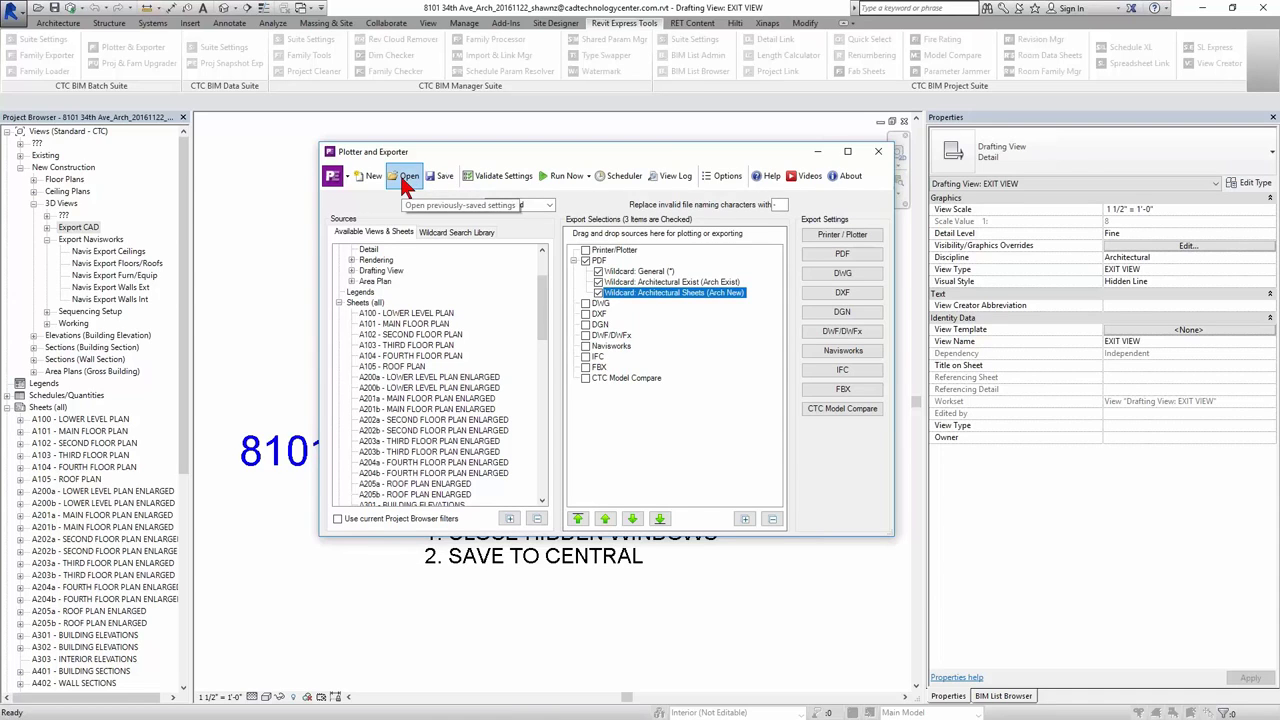
left_click(451, 237)
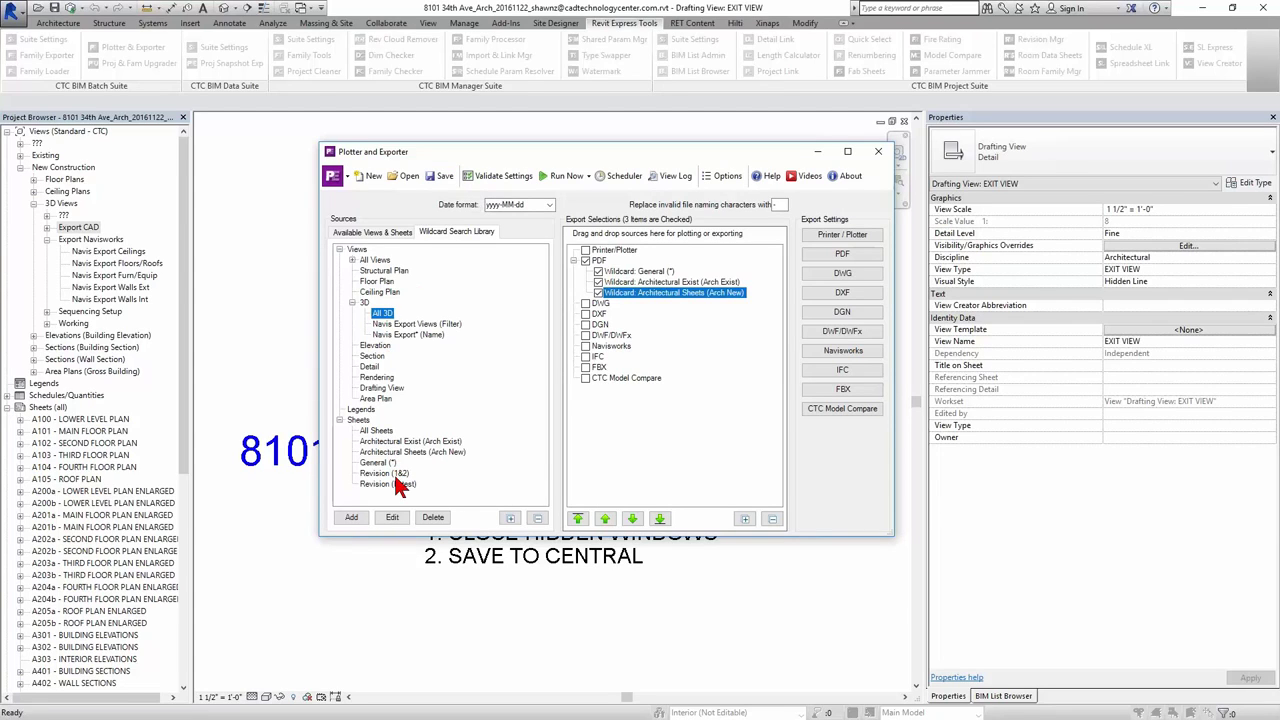
left_click(371, 177)
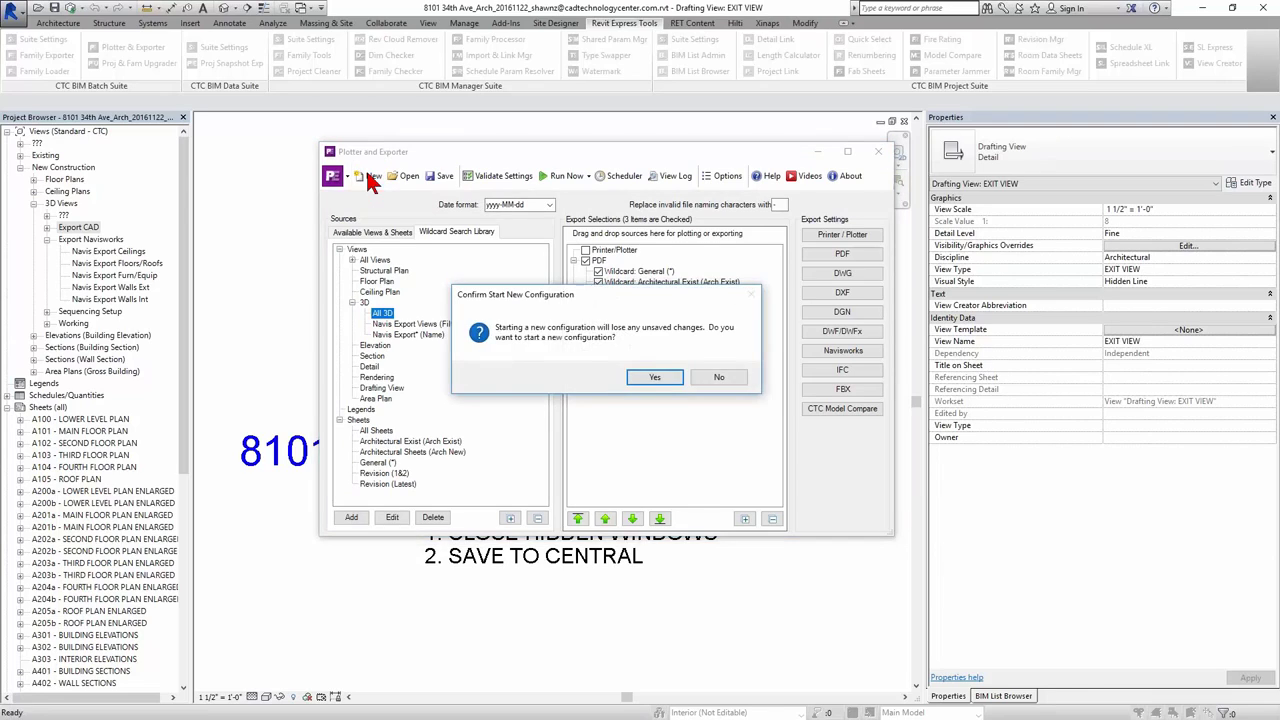
left_click(658, 380)
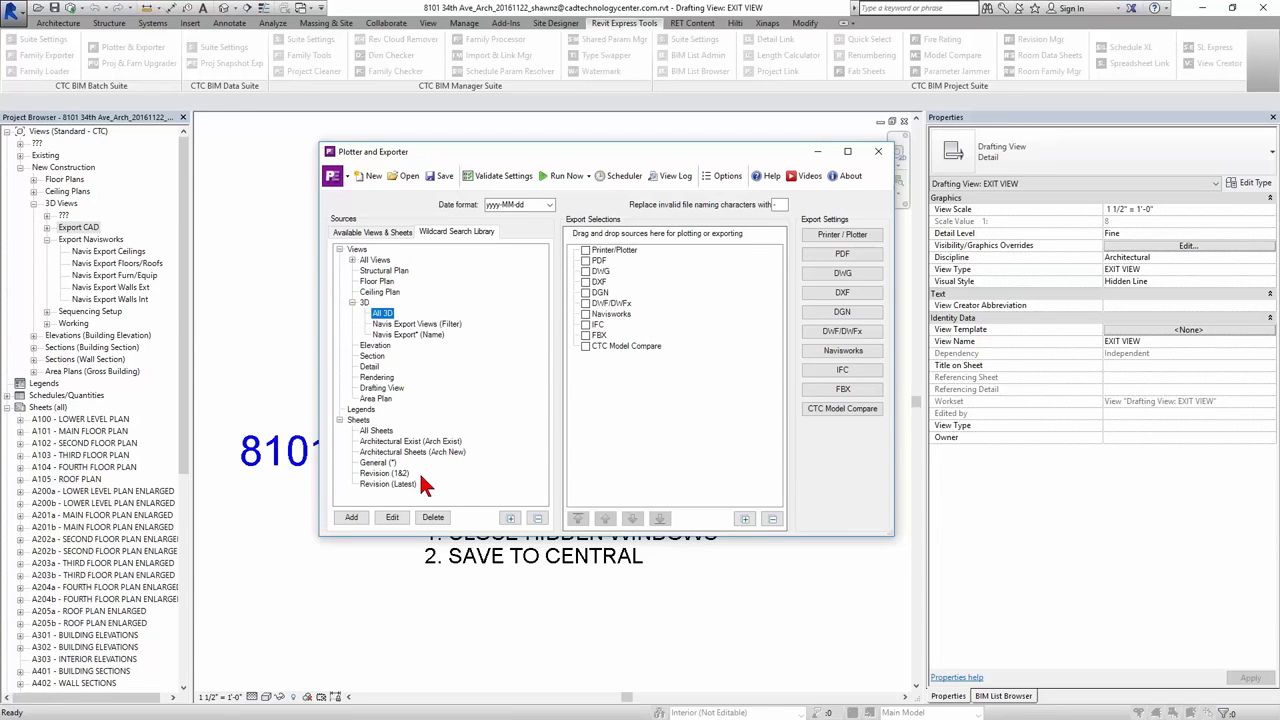
Check the wildcard database file location in the general options and close the options with the path unaltered.
left_click(726, 180)
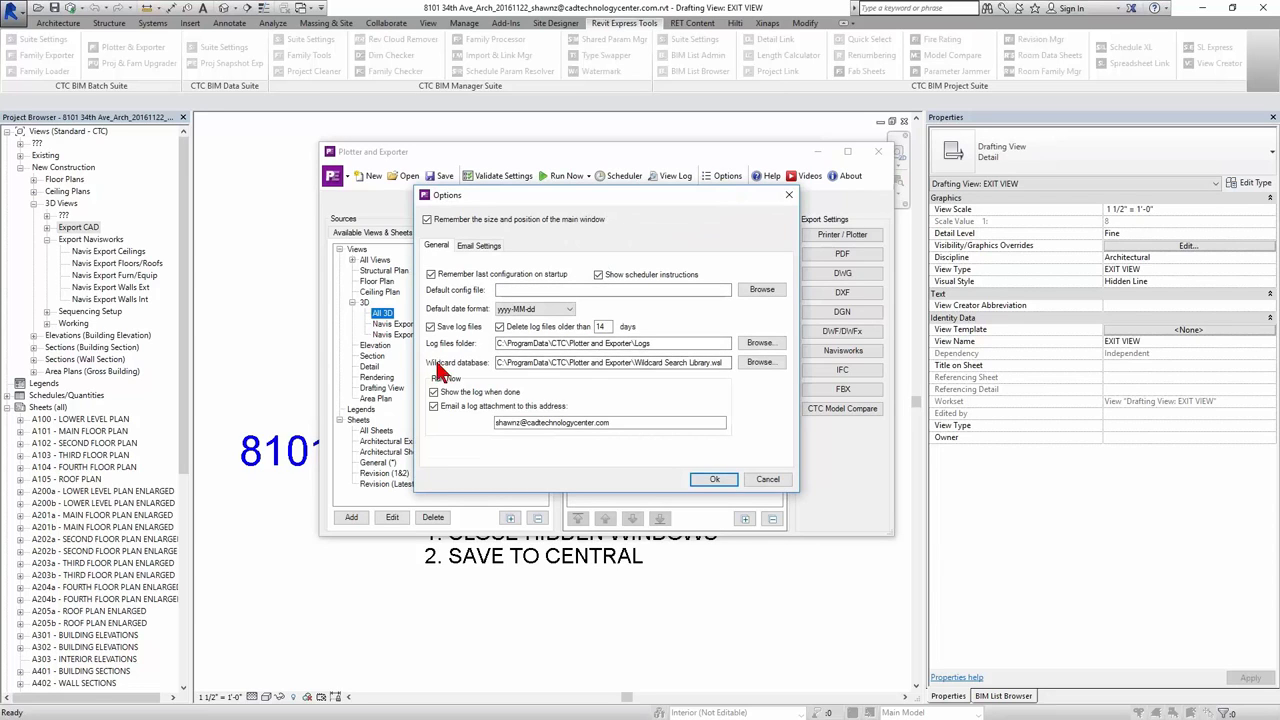
left_click_drag(497, 363, 713, 364)
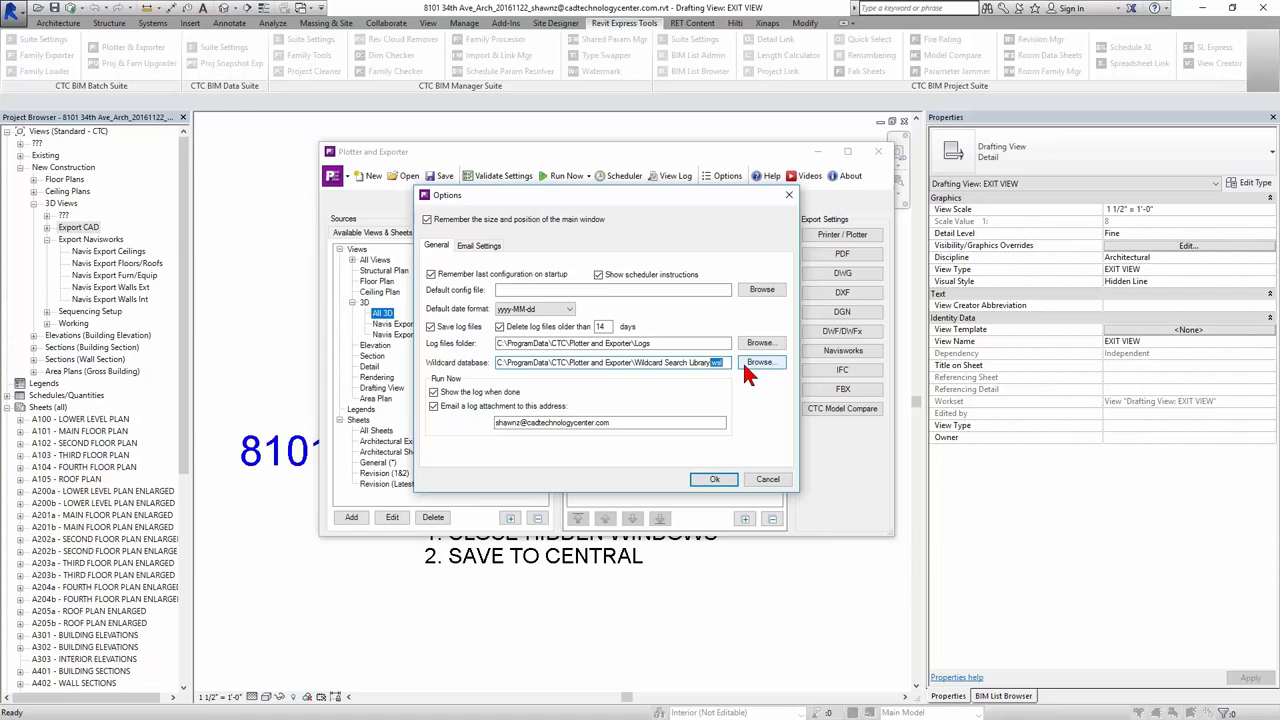
left_click_drag(725, 363, 490, 360)
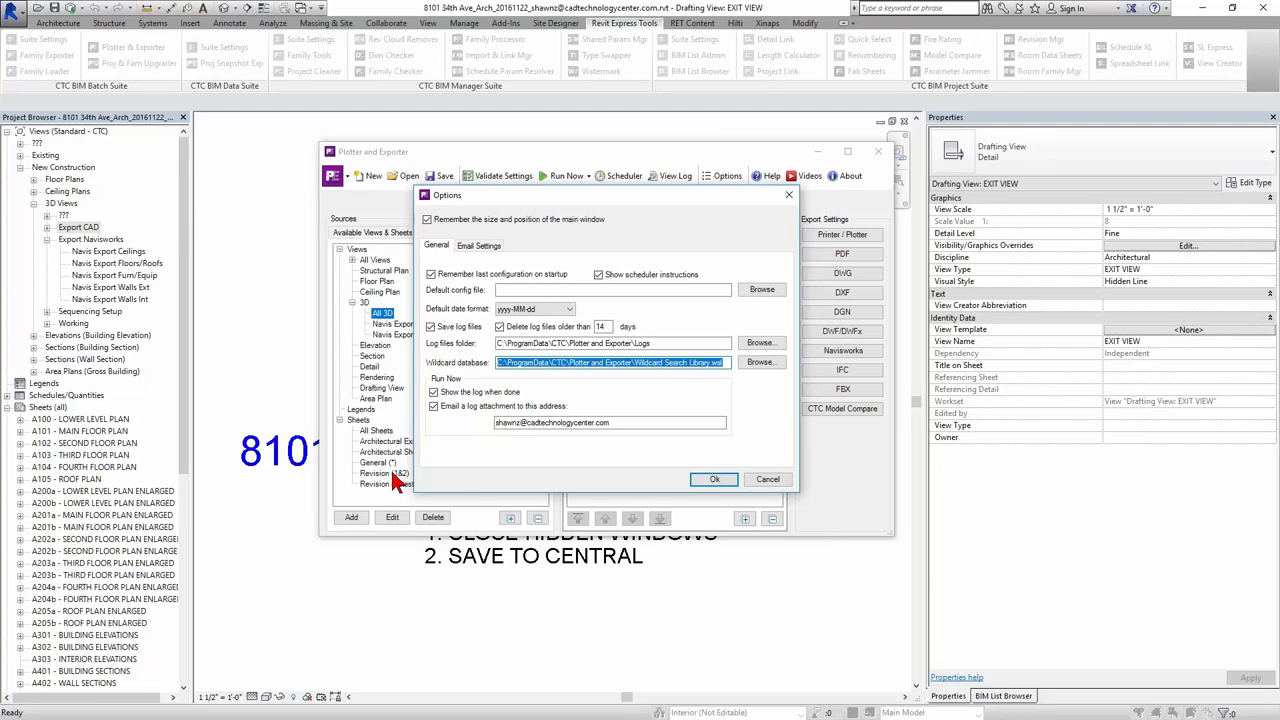
left_click(716, 480)
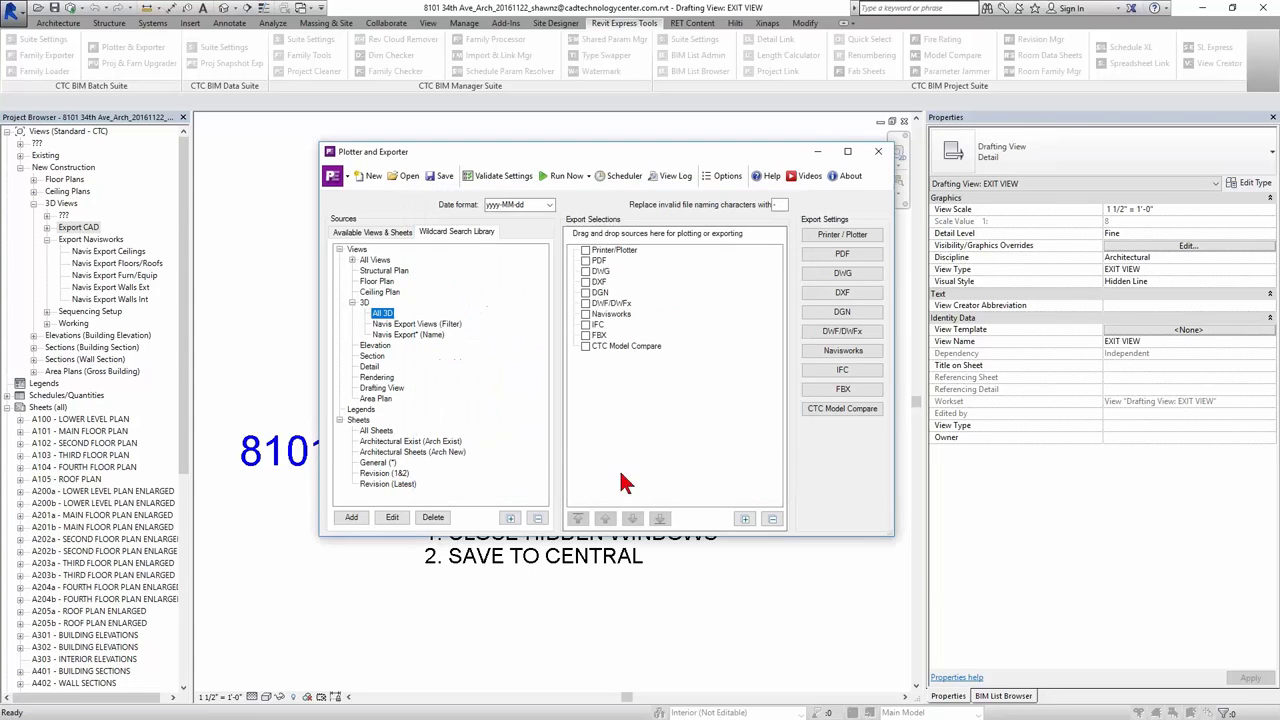